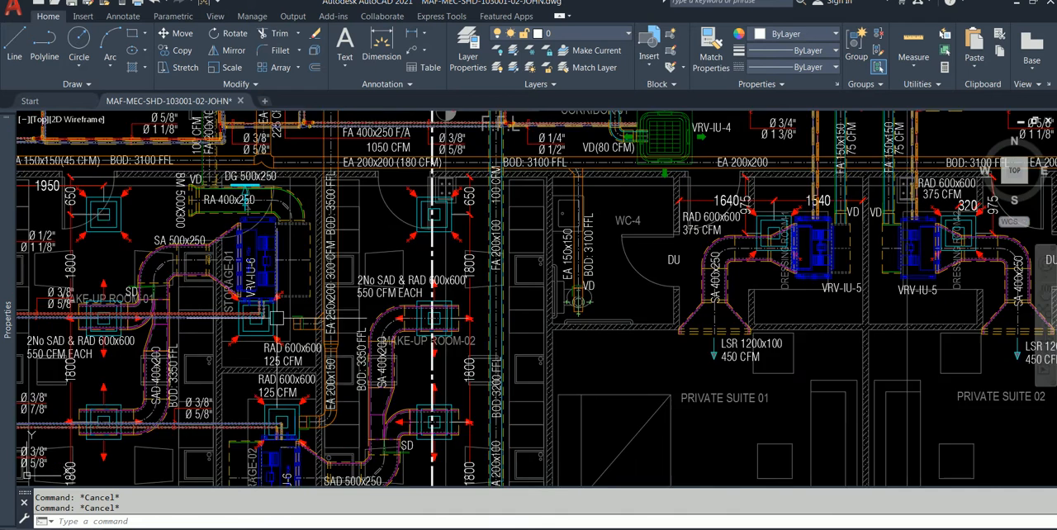
# Step: Examine the 600x600 diffusers and their duct connections around Storage-02 and the lower part of Make-up Room-02
pyautogui.scroll(6, 284, 356)
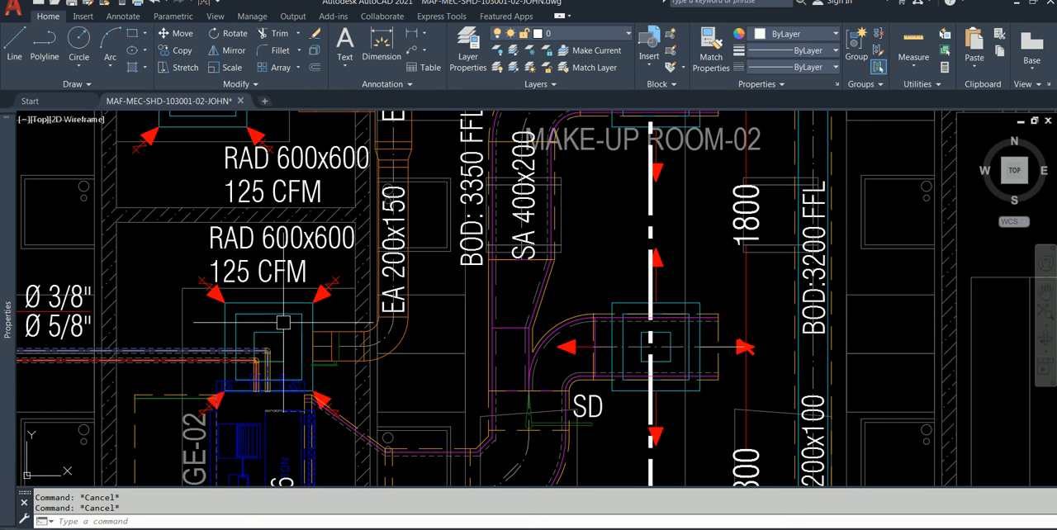
pyautogui.scroll(3, 282, 326)
pyautogui.scroll(-2, 292, 342)
pyautogui.moveTo(502, 345); pyautogui.dragTo(348, 300, button='middle')
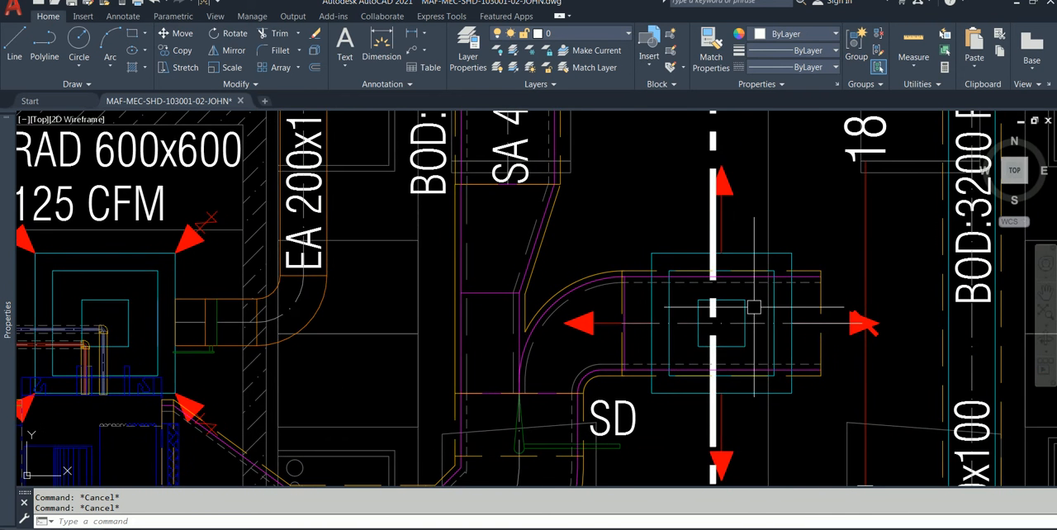
pyautogui.scroll(-2, 747, 312)
pyautogui.moveTo(732, 376); pyautogui.dragTo(646, 278)
pyautogui.scroll(2, 672, 393)
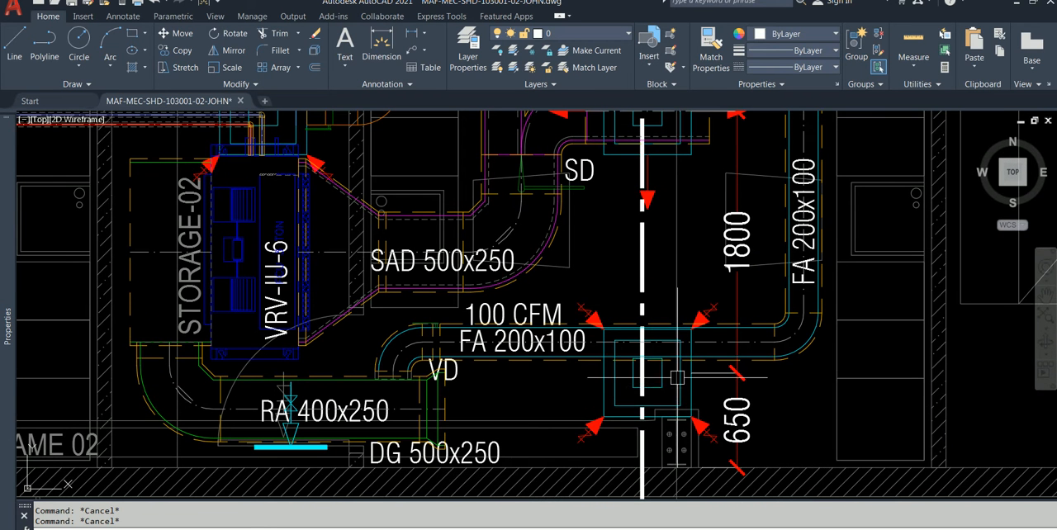
pyautogui.moveTo(681, 377)
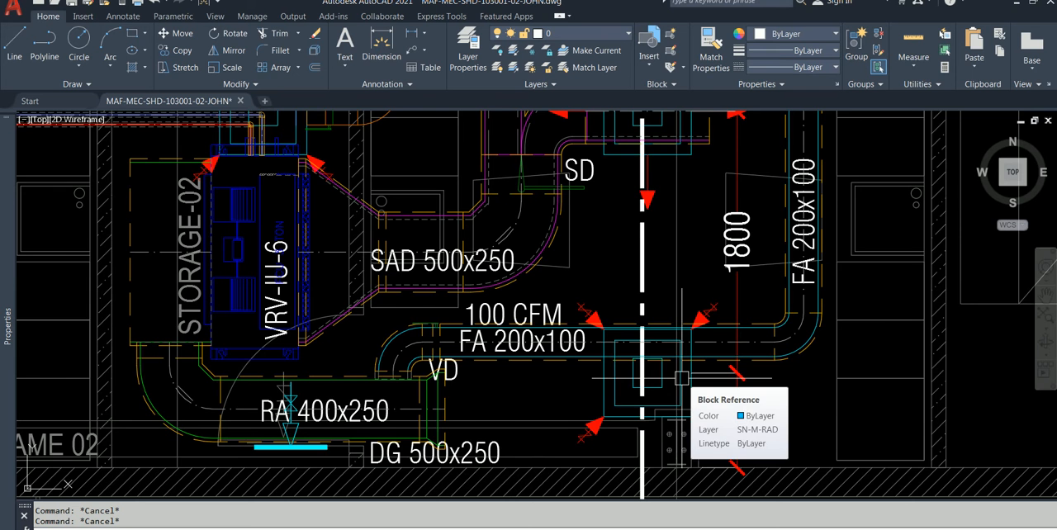
pyautogui.scroll(-2, 545, 347)
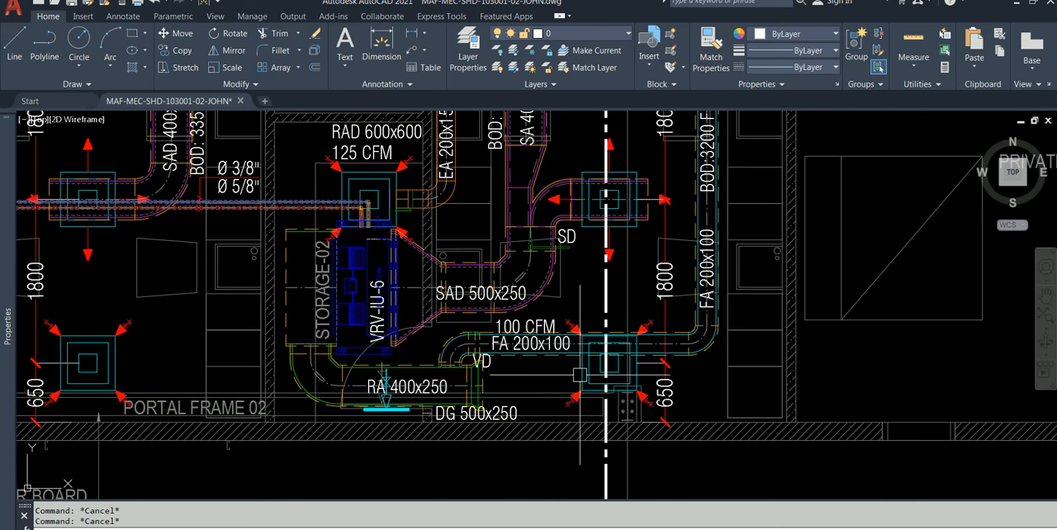
pyautogui.scroll(2, 605, 356)
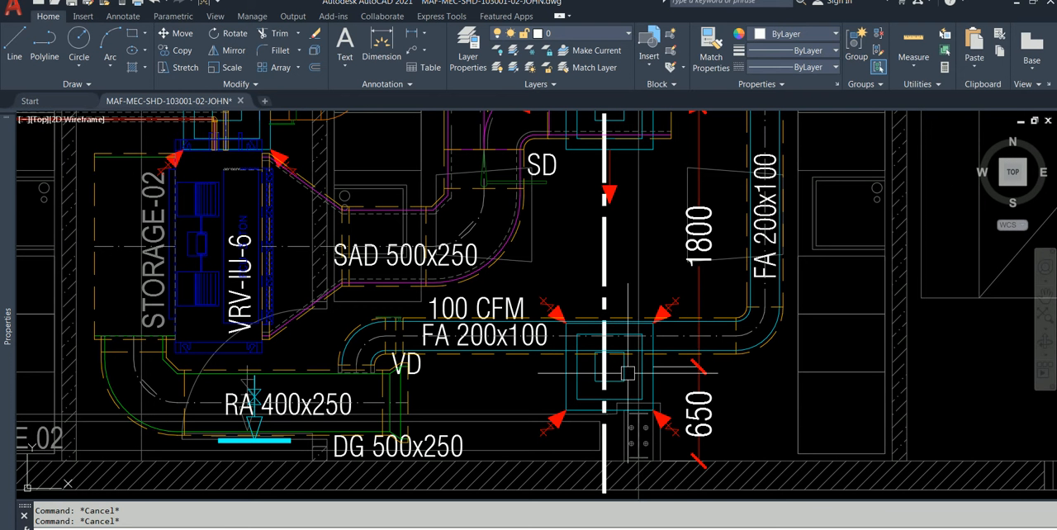
pyautogui.click(628, 374)
pyautogui.press('Escape')
pyautogui.scroll(-4, 636, 371)
pyautogui.moveTo(623, 364); pyautogui.dragTo(591, 332, button='middle')
pyautogui.scroll(2, 284, 344)
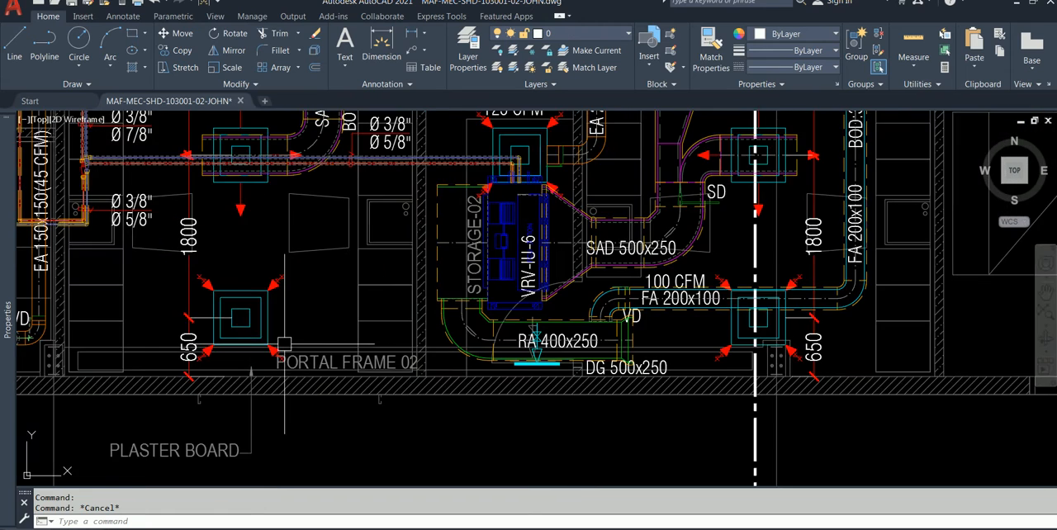
# Step: Examine the supply and return air diffusers in Make-up Room-01 and Make-up Room-02, including those beside the doors
pyautogui.moveTo(293, 327); pyautogui.dragTo(179, 393, button='middle')
pyautogui.moveTo(591, 289)
pyautogui.mouseDown(button='middle')
pyautogui.moveTo(544, 312)
pyautogui.moveTo(466, 388)
pyautogui.moveTo(475, 421)
pyautogui.mouseUp(button='middle')
pyautogui.moveTo(447, 274)
pyautogui.mouseDown(button='middle')
pyautogui.moveTo(558, 312)
pyautogui.moveTo(597, 385)
pyautogui.mouseUp(button='middle')
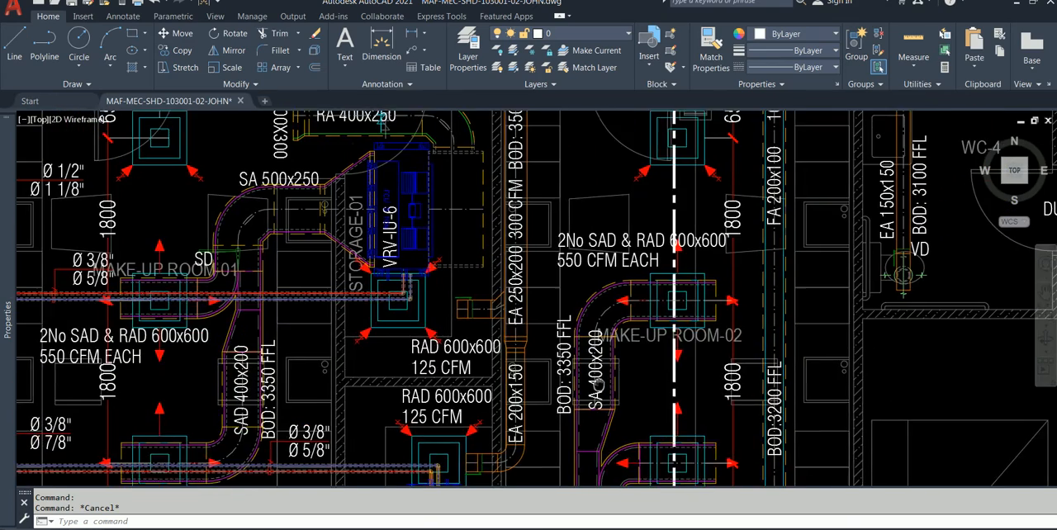
pyautogui.scroll(4, 347, 224)
pyautogui.scroll(-4, 481, 371)
pyautogui.moveTo(308, 283); pyautogui.dragTo(291, 319, button='middle')
pyautogui.scroll(2, 236, 240)
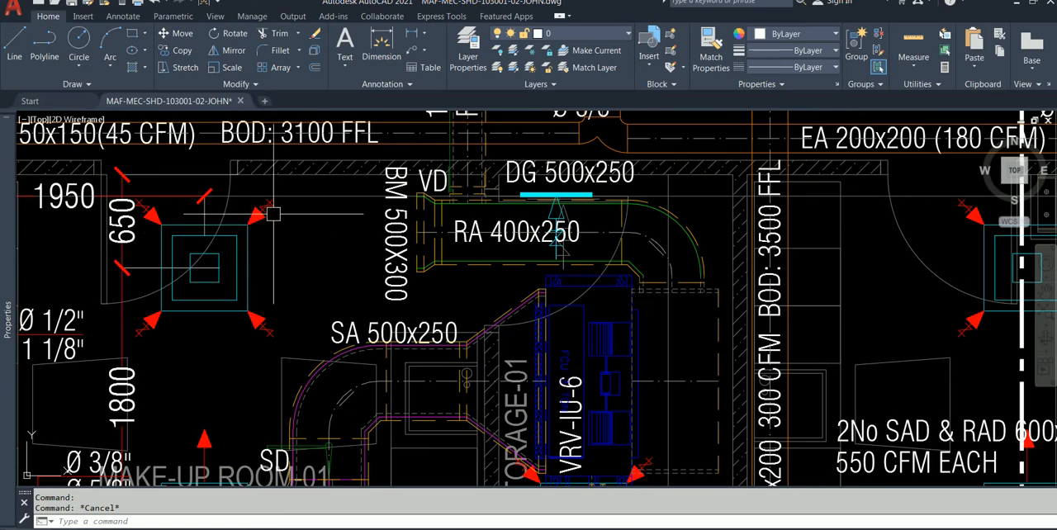
pyautogui.scroll(-2, 224, 244)
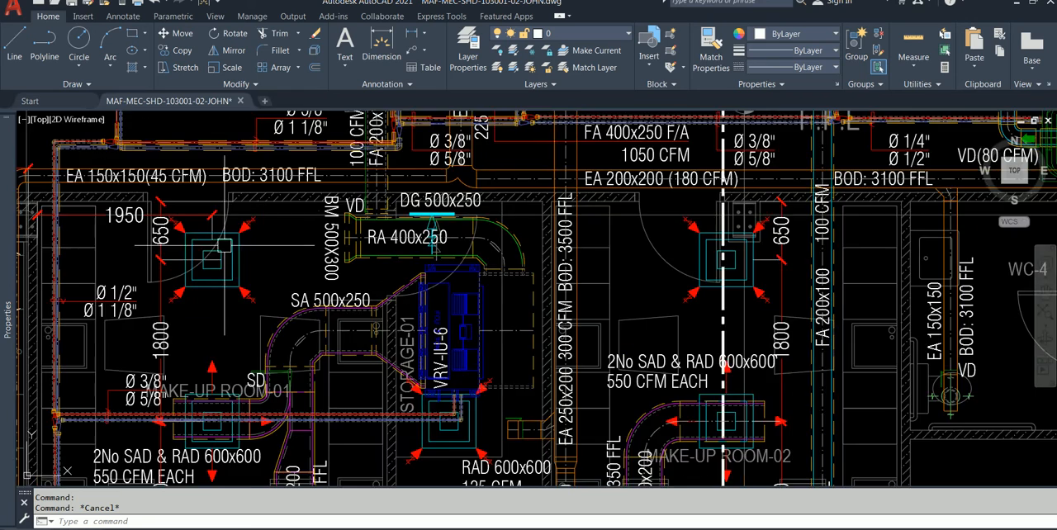
pyautogui.moveTo(724, 391); pyautogui.dragTo(642, 306, button='middle')
pyautogui.scroll(4, 643, 305)
pyautogui.scroll(-2, 660, 392)
pyautogui.moveTo(677, 394); pyautogui.dragTo(527, 303, button='middle')
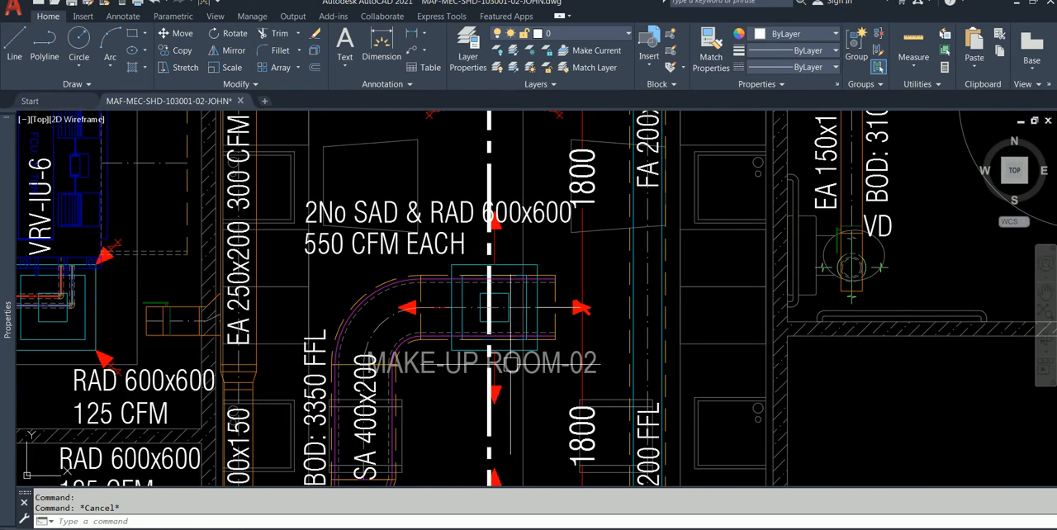
# Step: Examine the overall duct layout toward the private suites and the 125 CFM return diffuser above the Storage-02 indoor unit
pyautogui.scroll(-2, 511, 316)
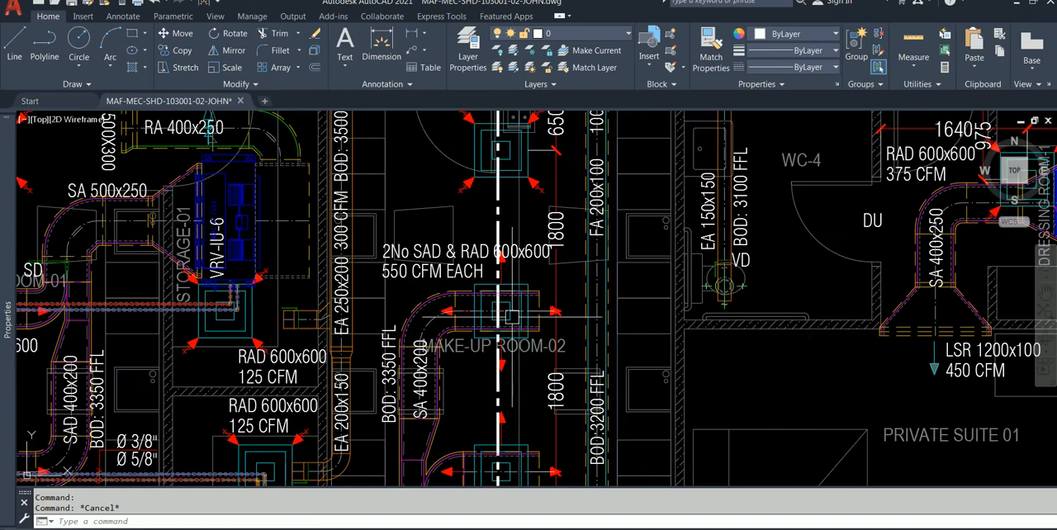
pyautogui.moveTo(617, 341)
pyautogui.mouseDown(button='middle')
pyautogui.moveTo(408, 366)
pyautogui.moveTo(391, 407)
pyautogui.moveTo(409, 407)
pyautogui.mouseUp(button='middle')
pyautogui.scroll(2, 334, 220)
pyautogui.moveTo(335, 225); pyautogui.dragTo(455, 289, button='middle')
pyautogui.scroll(-7, 439, 136)
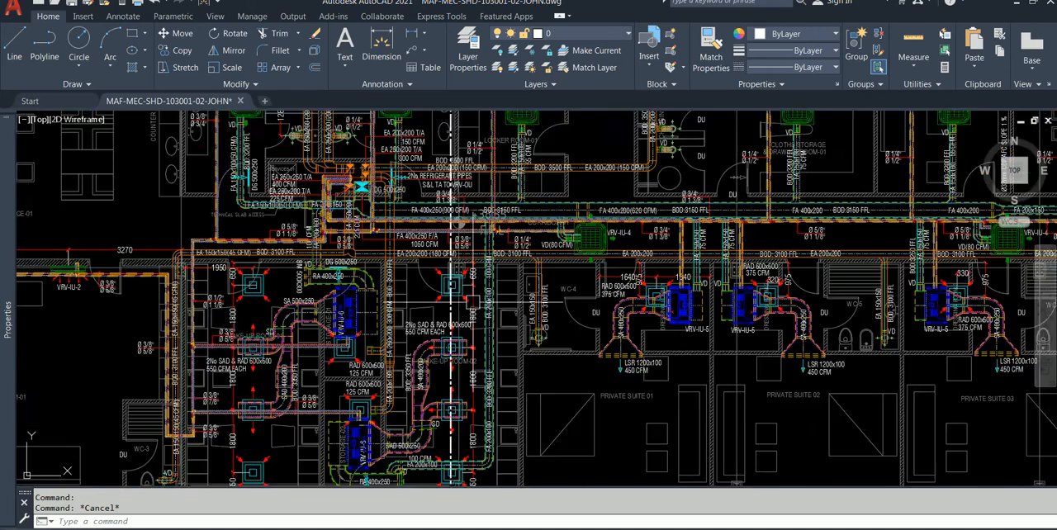
pyautogui.scroll(4, 459, 373)
pyautogui.moveTo(459, 282); pyautogui.dragTo(535, 386, button='middle')
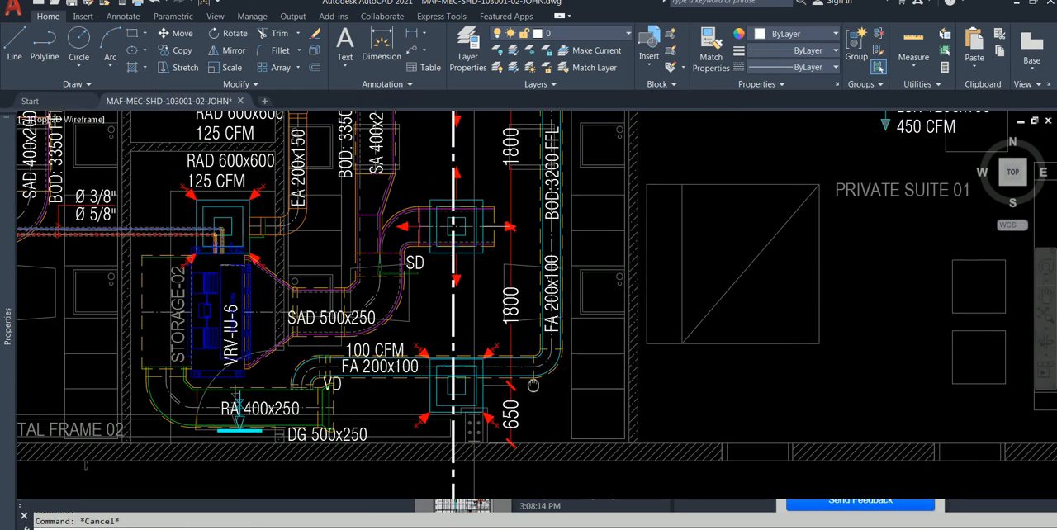
pyautogui.moveTo(487, 346); pyautogui.dragTo(629, 401, button='middle')
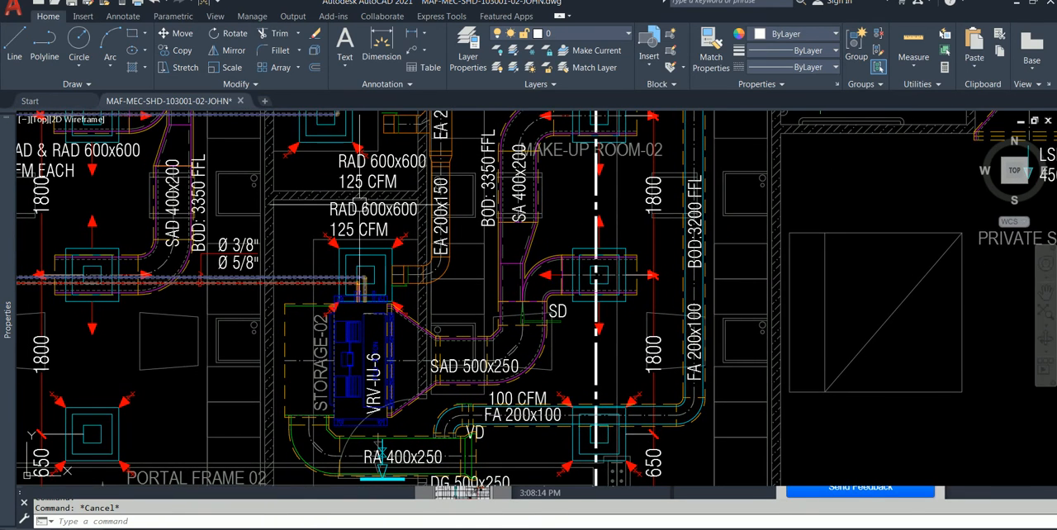
pyautogui.scroll(4, 375, 221)
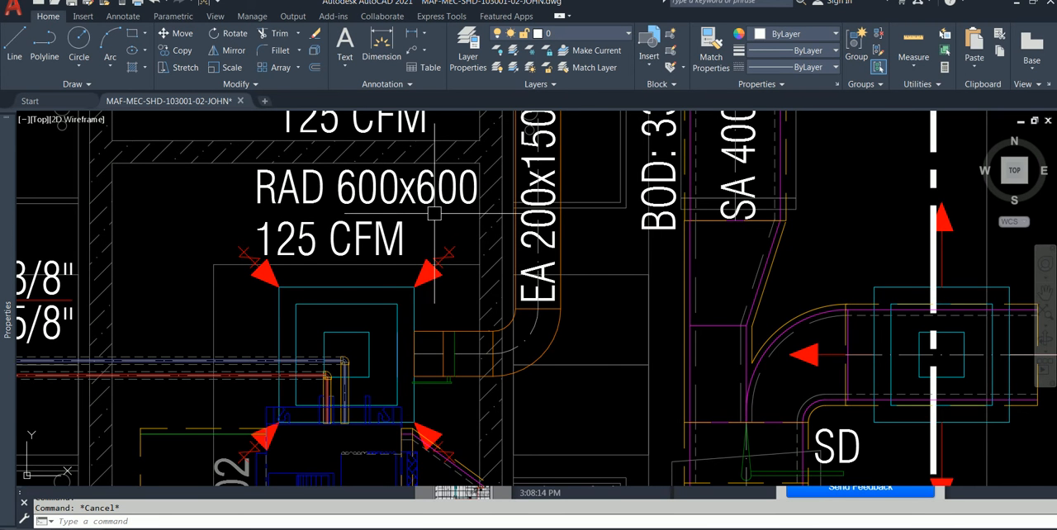
pyautogui.scroll(-1, 434, 214)
pyautogui.scroll(-1, 420, 280)
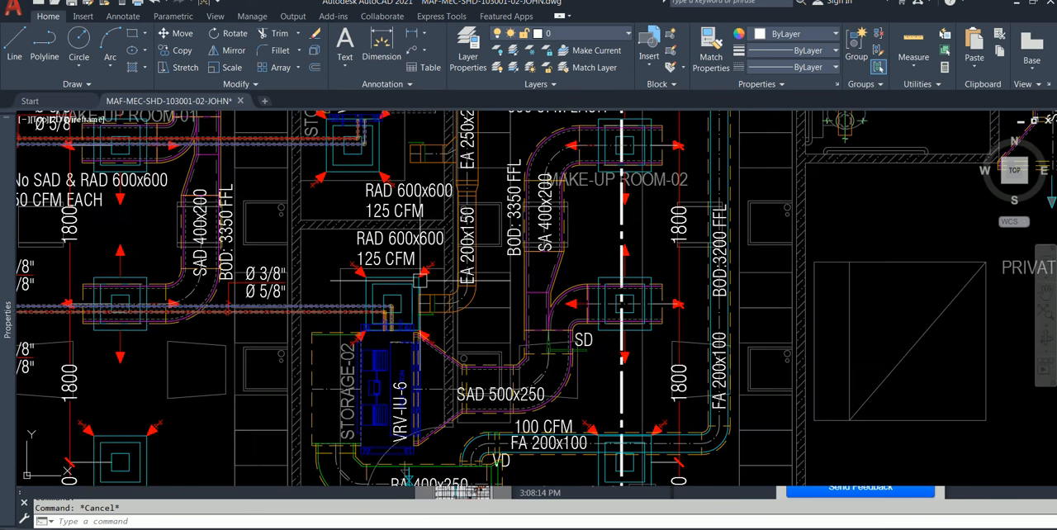
# Step: Draw a 600 x 600 square in the empty area below the exterior wall, beside section marker A
pyautogui.moveTo(476, 343); pyautogui.dragTo(389, 254, button='middle')
pyautogui.moveTo(558, 347)
pyautogui.mouseDown(button='middle')
pyautogui.moveTo(359, 244)
pyautogui.moveTo(423, 396)
pyautogui.moveTo(266, 157)
pyautogui.mouseUp(button='middle')
pyautogui.moveTo(608, 371); pyautogui.dragTo(524, 354, button='middle')
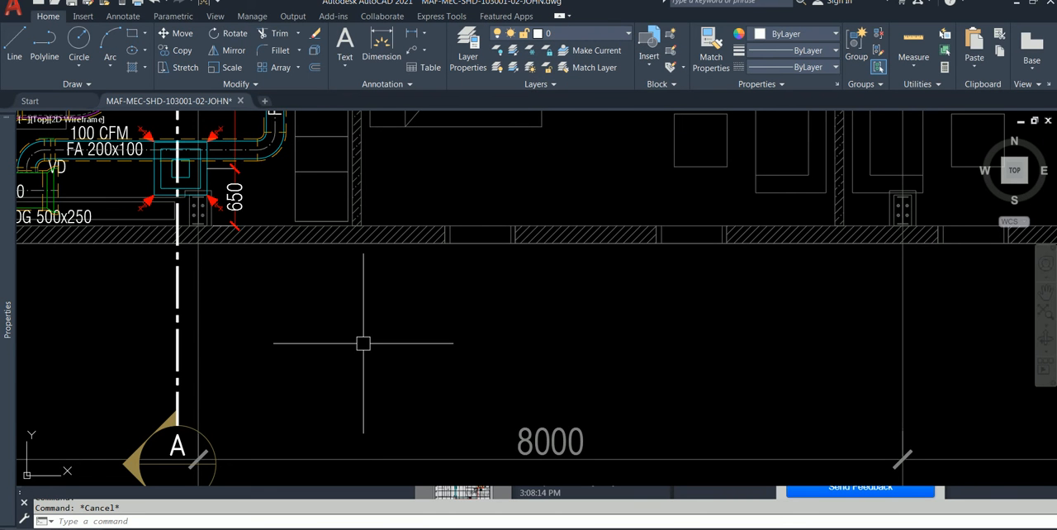
pyautogui.write('RE')
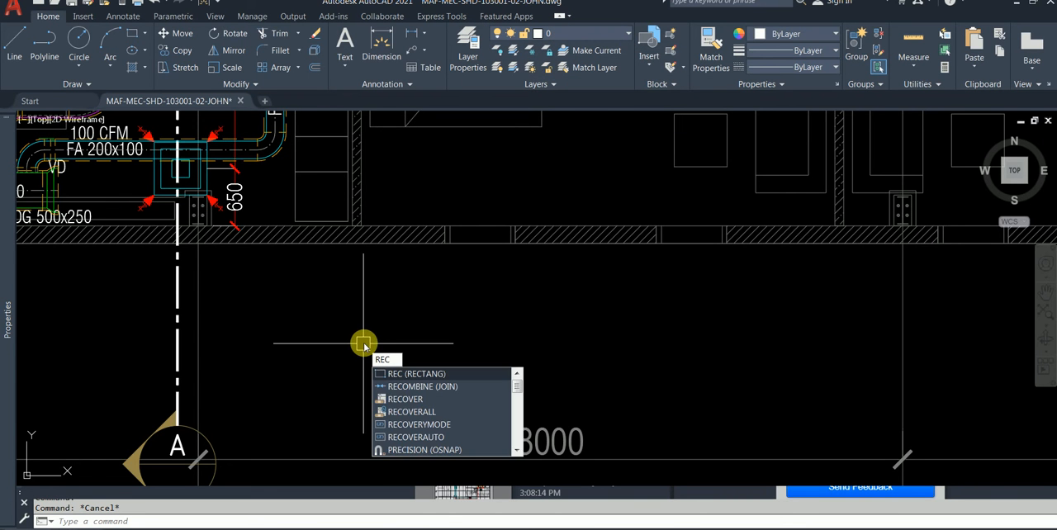
pyautogui.write('C')
pyautogui.press('Return')
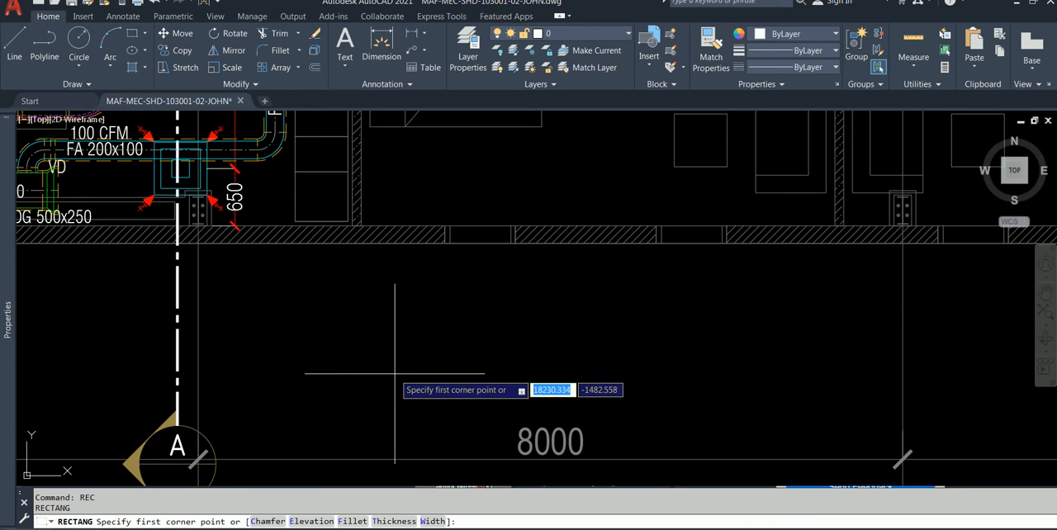
pyautogui.click(395, 373)
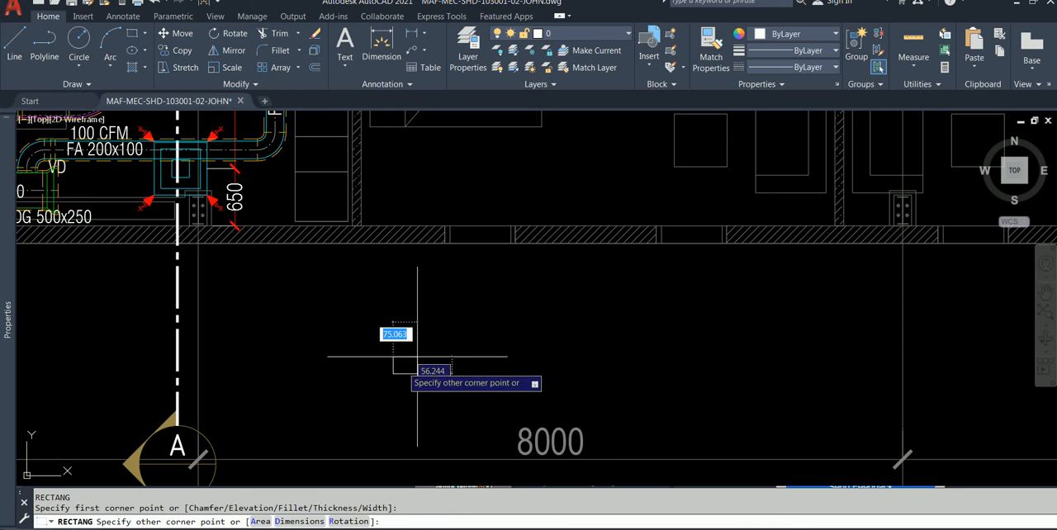
pyautogui.write('@')
pyautogui.click(451, 333)
pyautogui.write('600')
pyautogui.press('Tab')
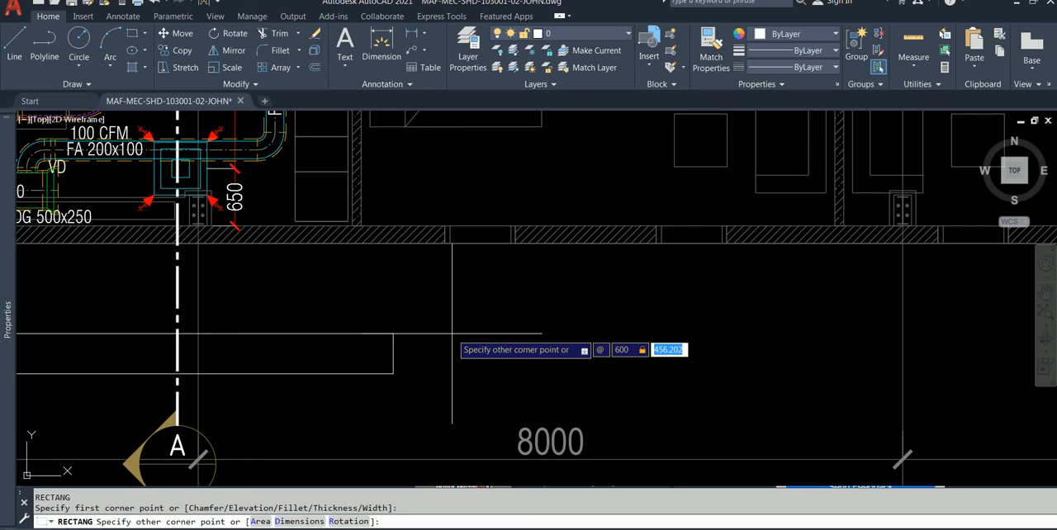
pyautogui.write('600')
pyautogui.press('Return')
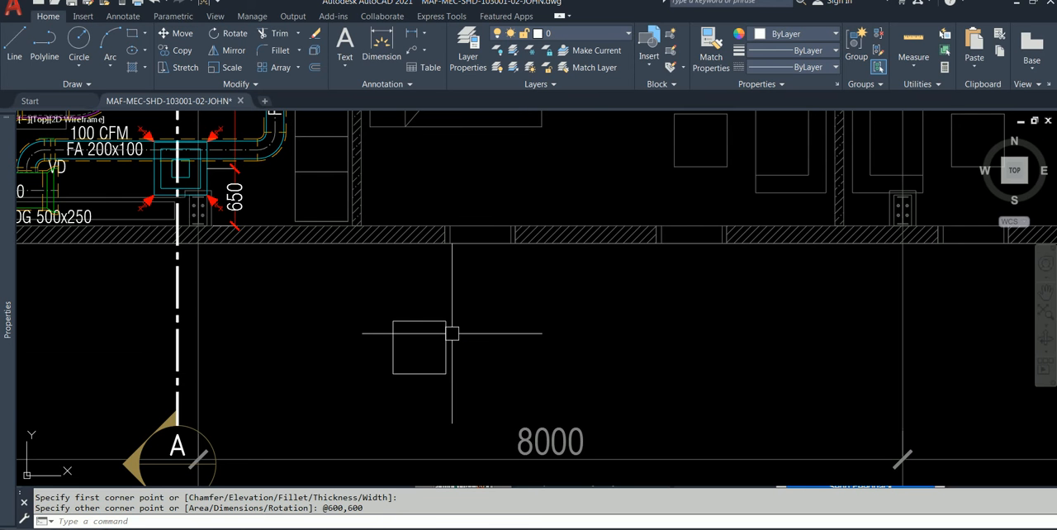
pyautogui.scroll(2, 452, 340)
pyautogui.scroll(-2, 451, 344)
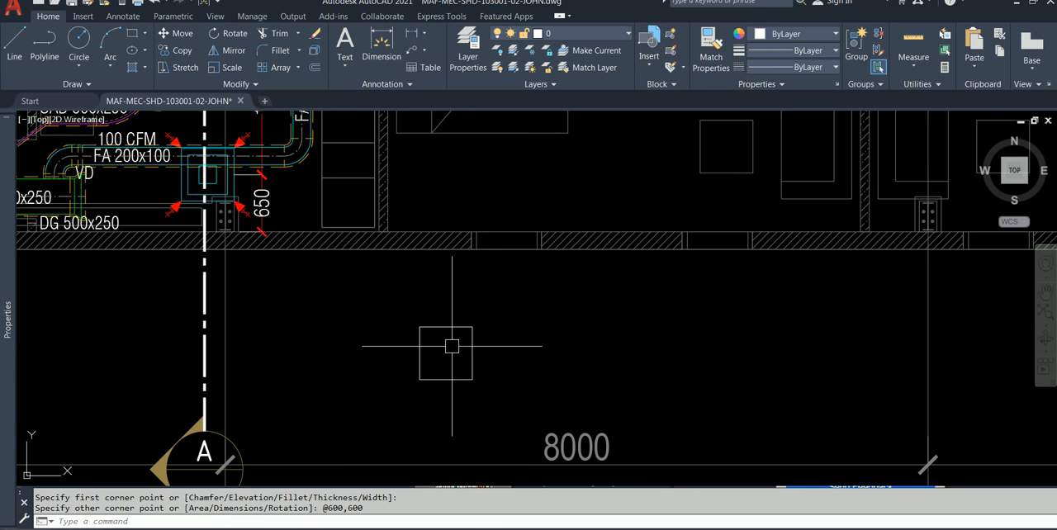
pyautogui.scroll(2, 452, 344)
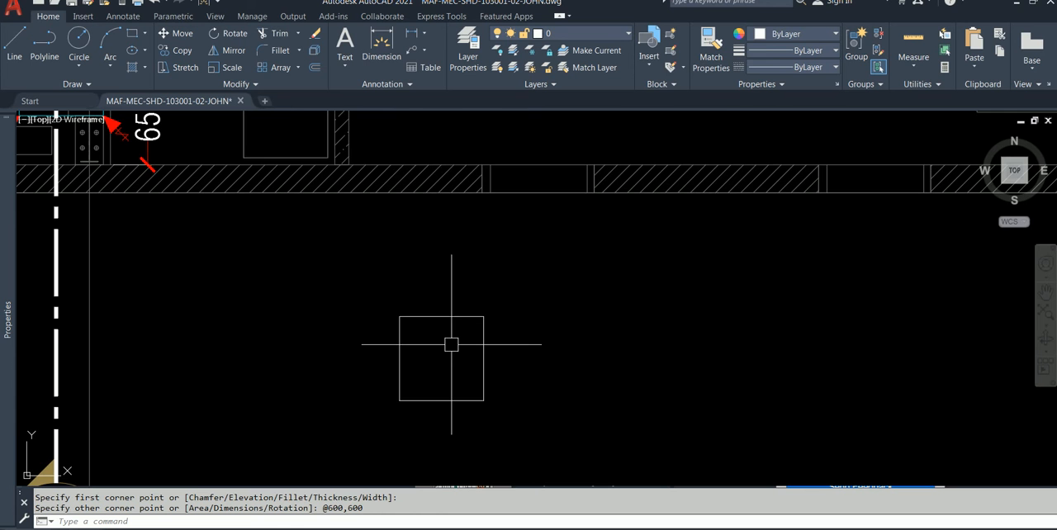
# Step: Try offsetting the 600 x 600 square inward by 200 and undo that offset
pyautogui.scroll(-2, 523, 349)
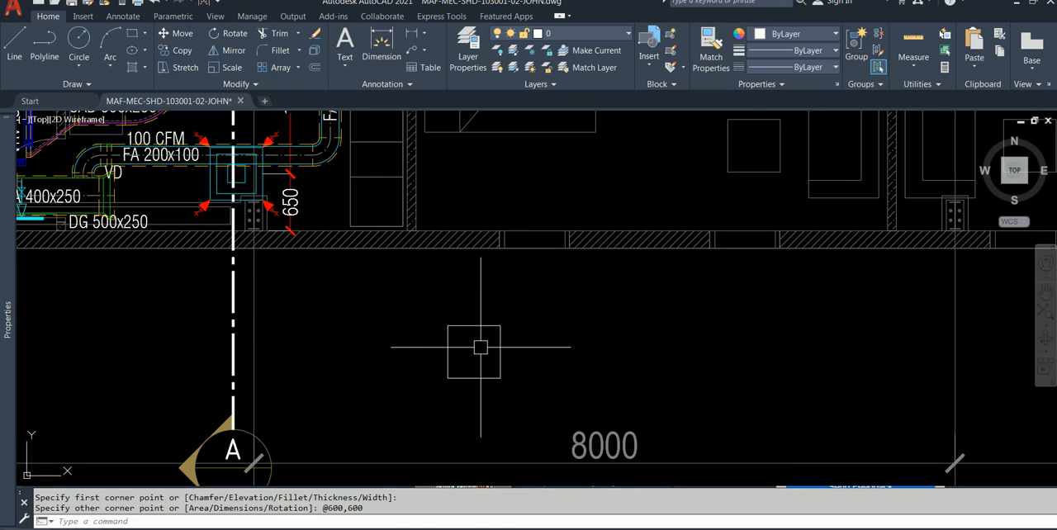
pyautogui.write('o')
pyautogui.press('Return')
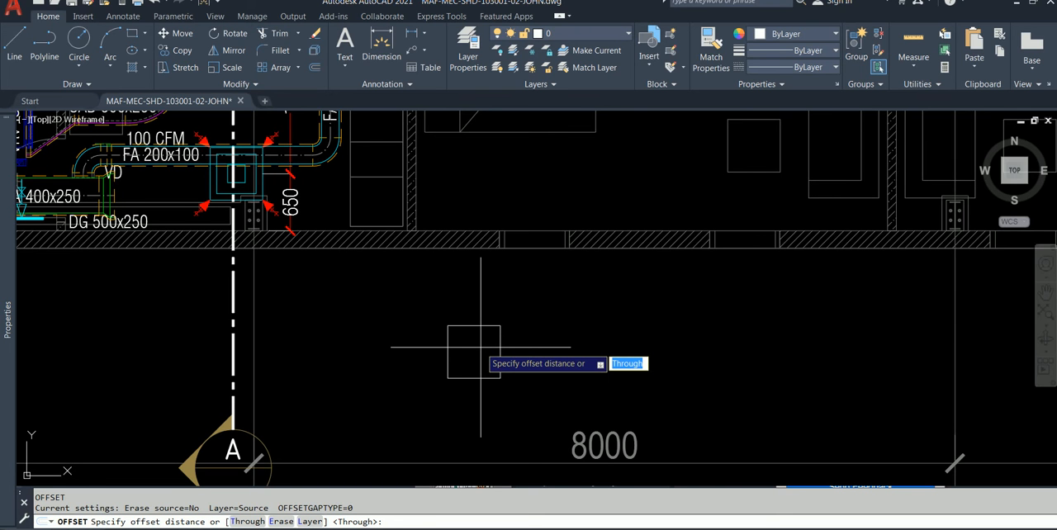
pyautogui.write('200')
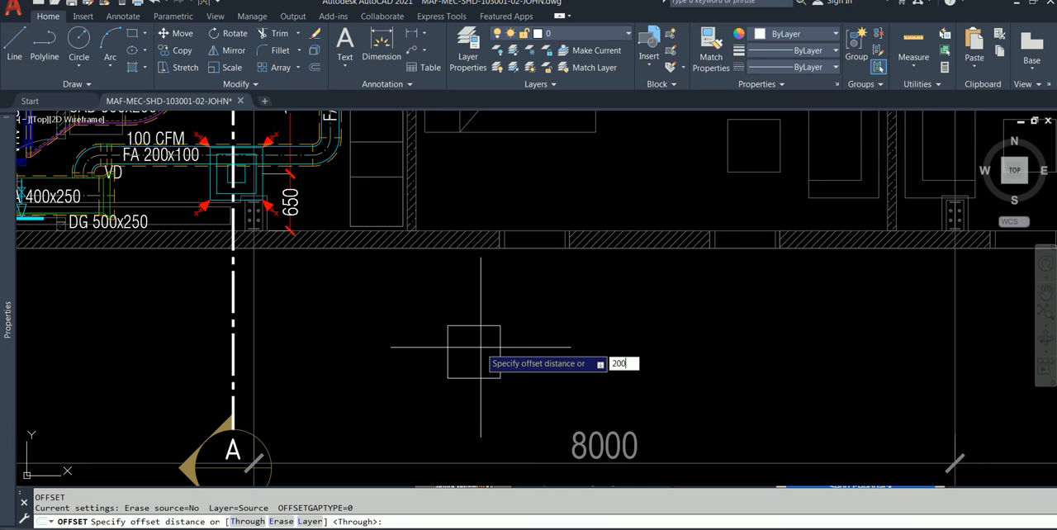
pyautogui.press('Return')
pyautogui.click(478, 377)
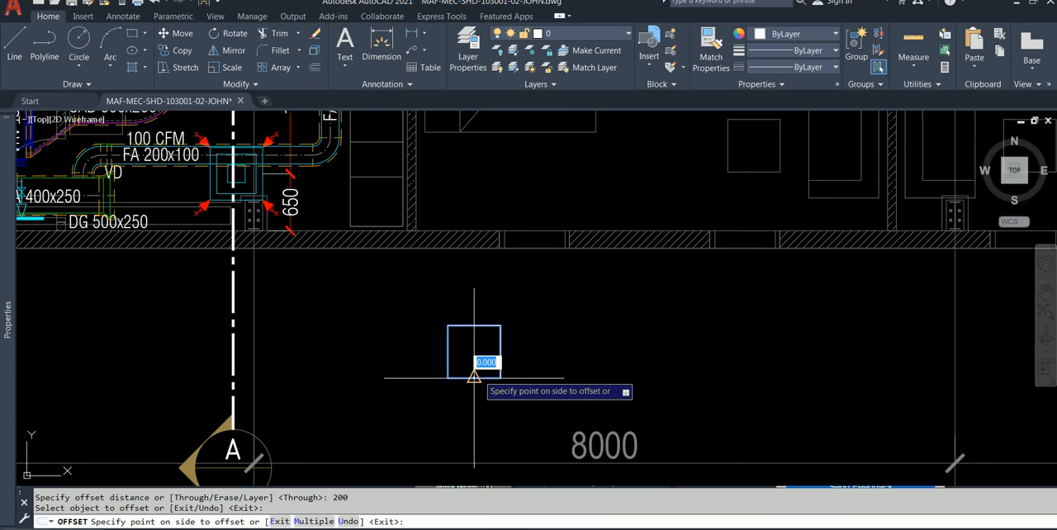
pyautogui.click(482, 352)
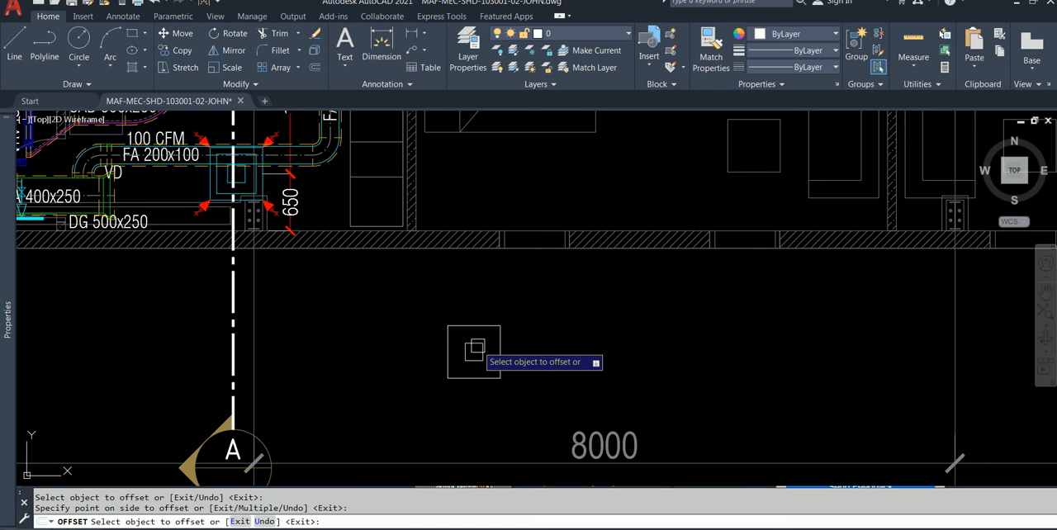
pyautogui.hotkey('ctrl', 'z')
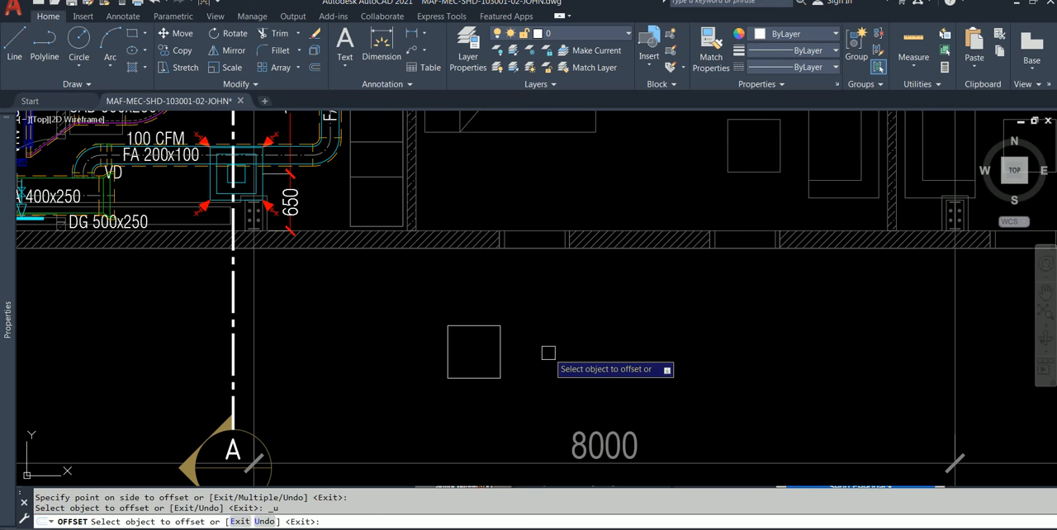
pyautogui.press('Escape')
pyautogui.write('o')
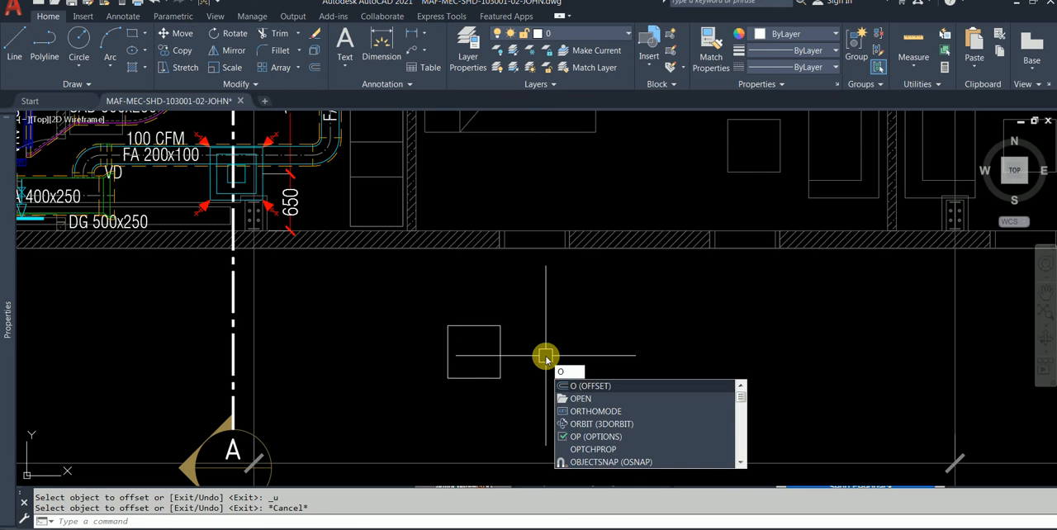
pyautogui.press('Return')
pyautogui.write('50')
pyautogui.press('Return')
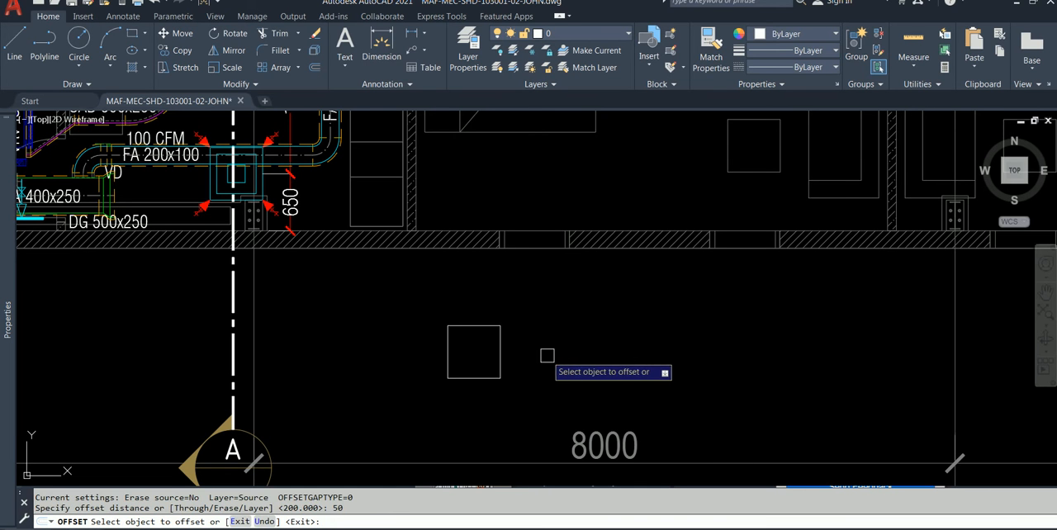
pyautogui.click(475, 377)
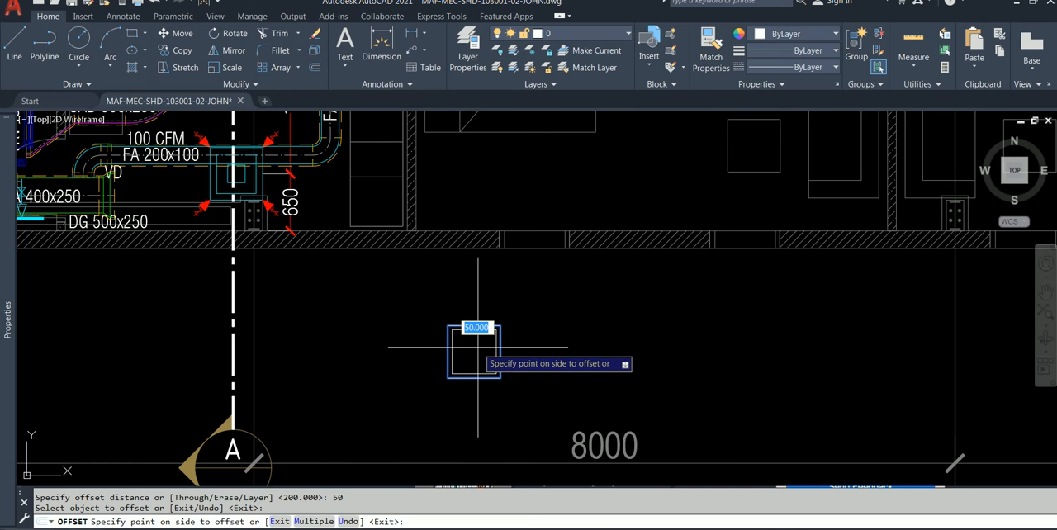
pyautogui.press('Escape')
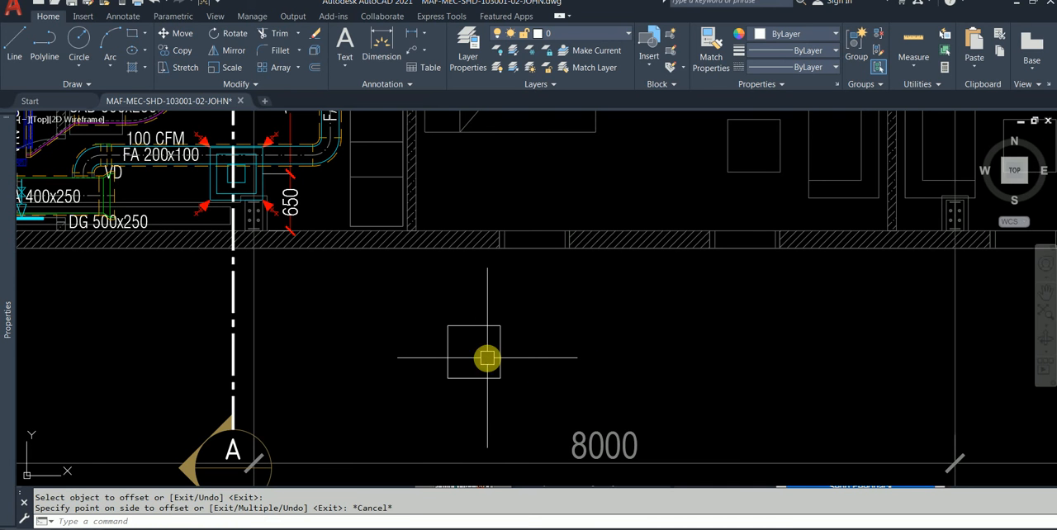
# Step: Offset the 600 x 600 square inward by 100, and offset the resulting square inward by another 100 to form three nested squares
pyautogui.press('Return')
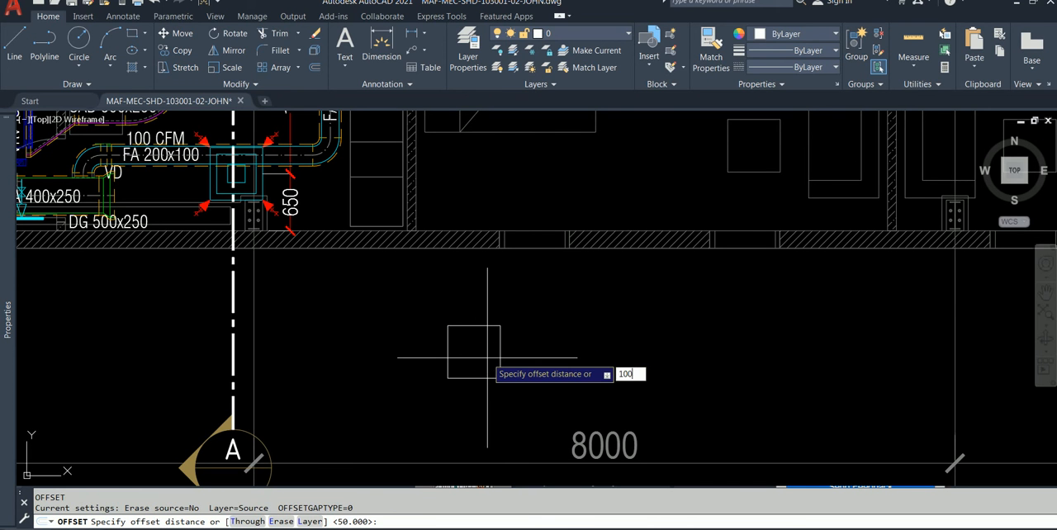
pyautogui.press('Return')
pyautogui.click(479, 378)
pyautogui.click(476, 373)
pyautogui.click(476, 372)
pyautogui.click(470, 347)
pyautogui.press('Escape')
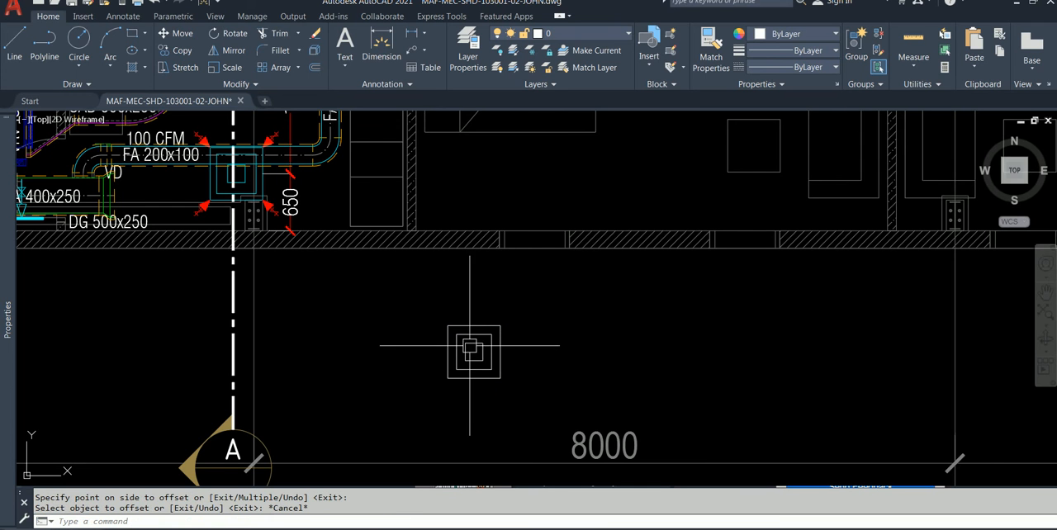
pyautogui.press('Escape')
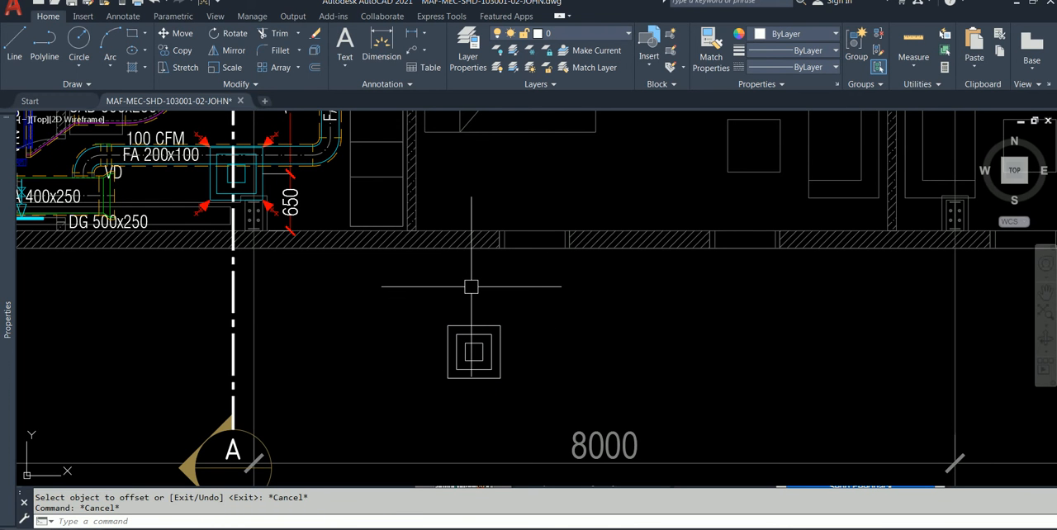
pyautogui.write('l')
pyautogui.press('Return')
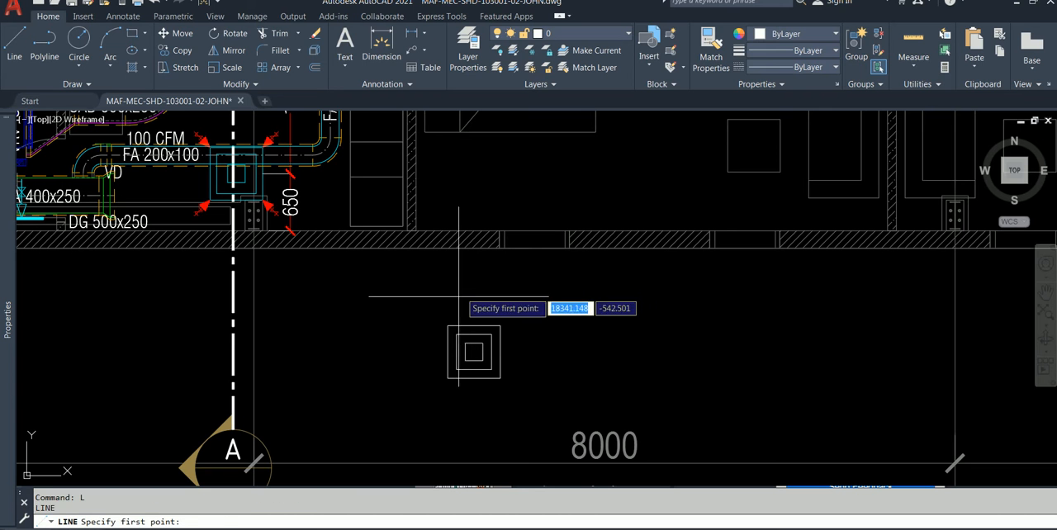
pyautogui.click(447, 325)
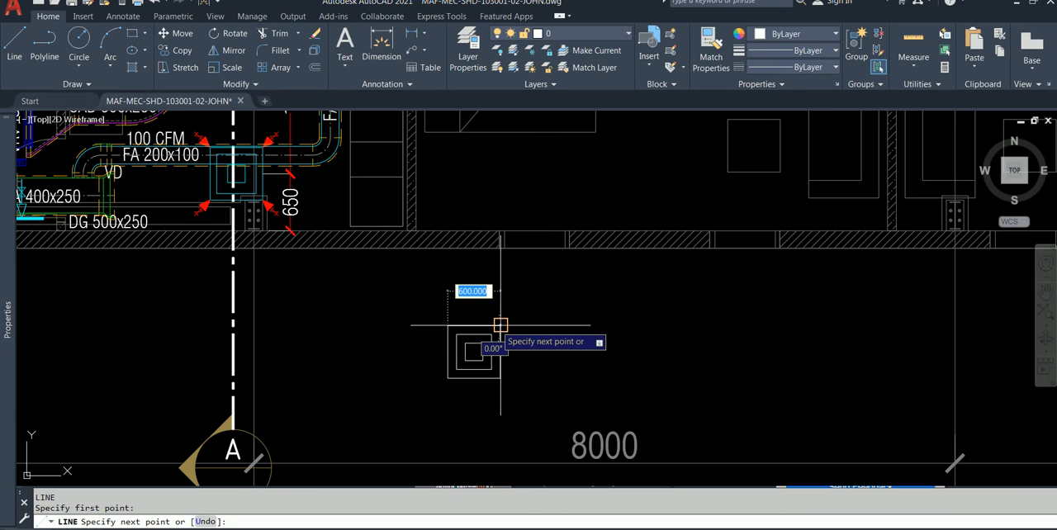
pyautogui.press('Escape')
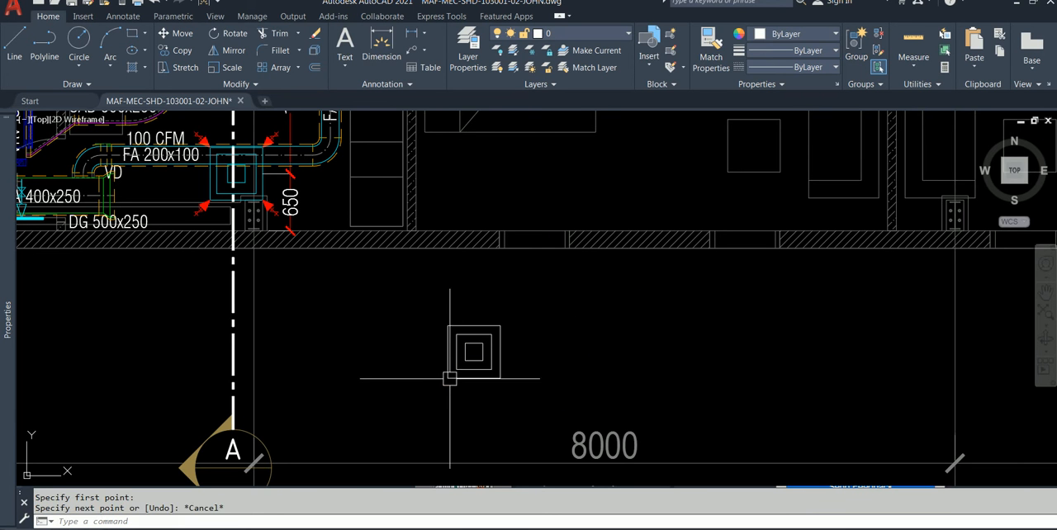
# Step: Examine the existing 100 CFM diffuser and its red airflow arrows beside the FA 200x100 duct as a reference
pyautogui.moveTo(460, 302); pyautogui.dragTo(472, 310, button='middle')
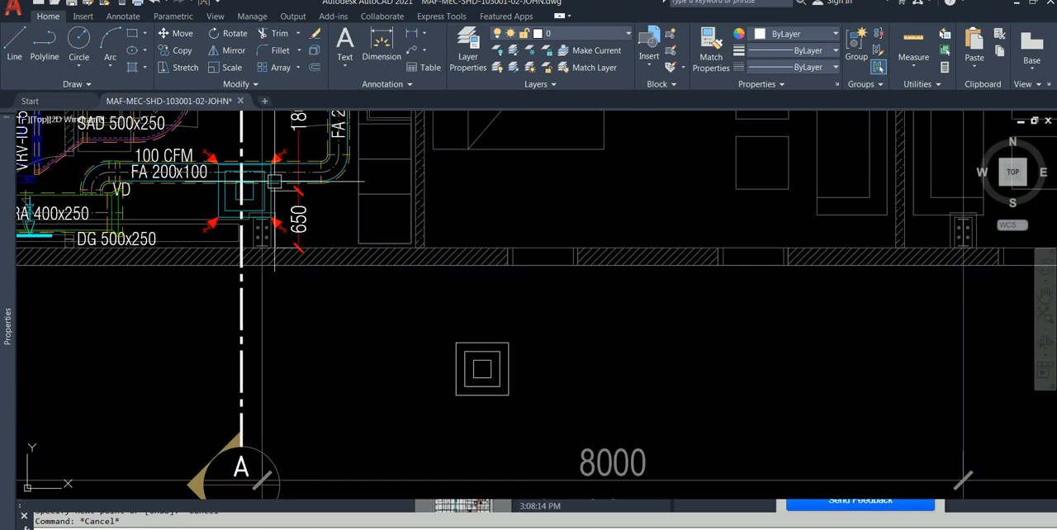
pyautogui.scroll(3, 274, 180)
pyautogui.scroll(-1, 278, 172)
pyautogui.scroll(-2, 255, 198)
pyautogui.moveTo(309, 238); pyautogui.dragTo(301, 248, button='middle')
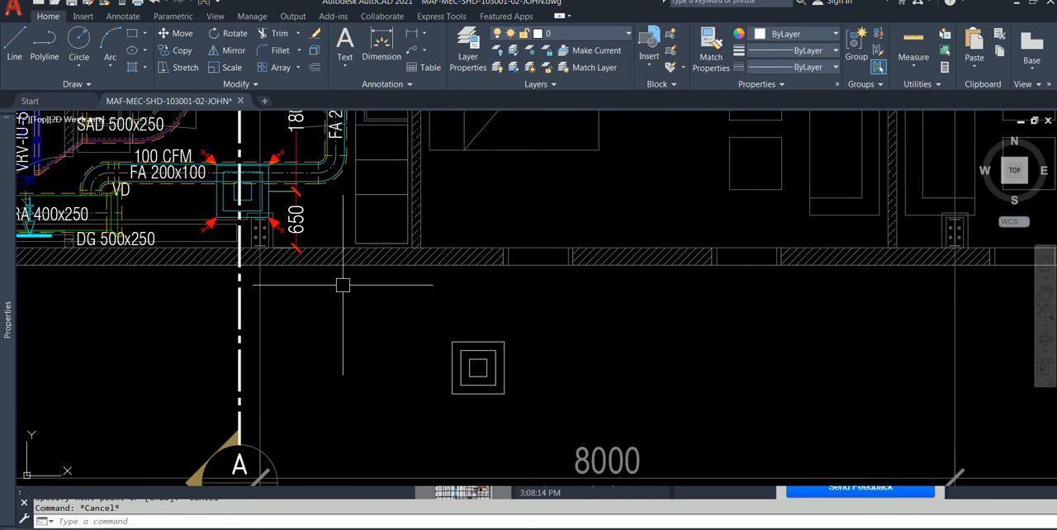
pyautogui.moveTo(458, 271); pyautogui.dragTo(542, 432, button='middle')
pyautogui.scroll(5, 273, 214)
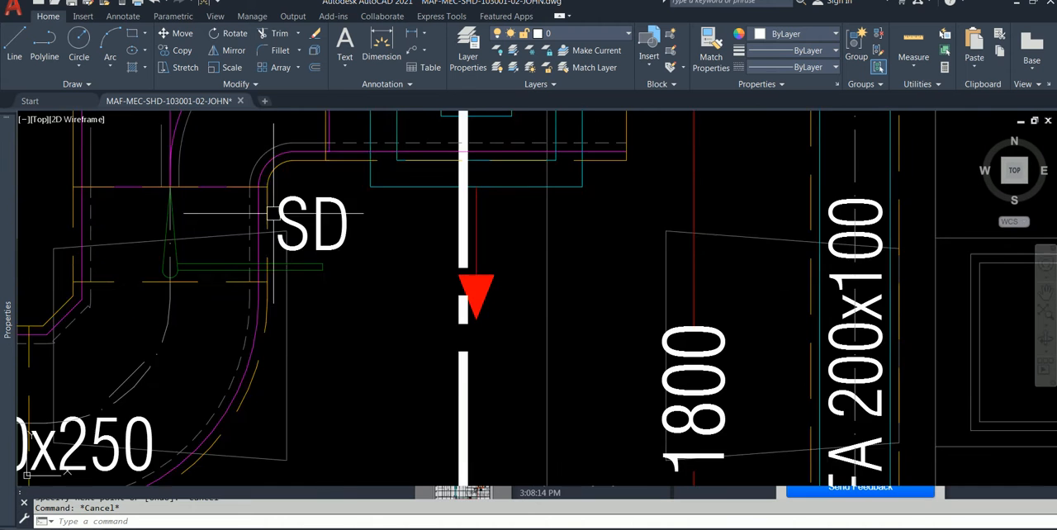
pyautogui.scroll(-3, 274, 214)
pyautogui.click(287, 151)
pyautogui.press('Escape')
# Step: Start a polyline 50 above the midpoint of the outer square's upper edge and draw a 100-long arrow shaft straight up
pyautogui.moveTo(443, 278)
pyautogui.mouseDown(button='middle')
pyautogui.moveTo(342, 149)
pyautogui.moveTo(345, 94)
pyautogui.mouseUp(button='middle')
pyautogui.moveTo(608, 362); pyautogui.dragTo(506, 235, button='middle')
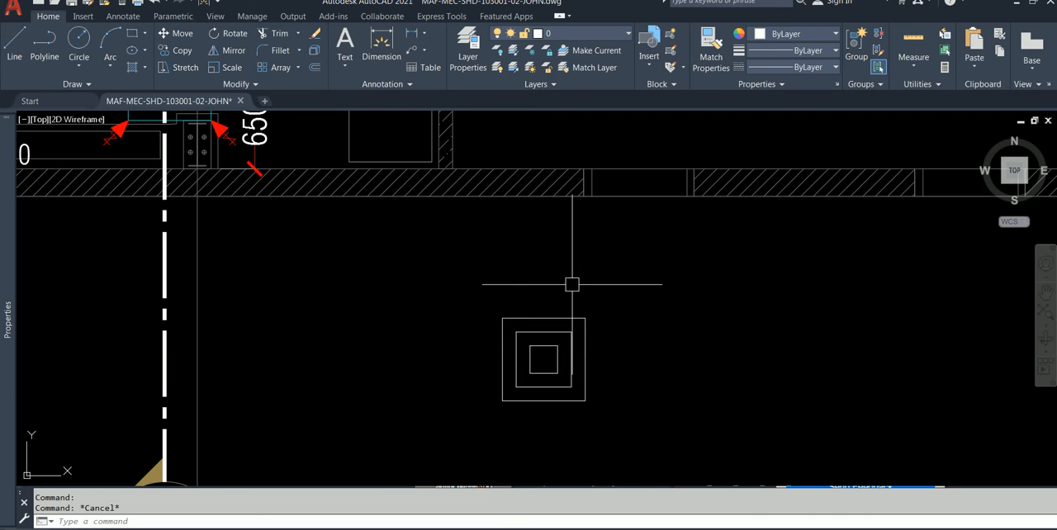
pyautogui.write('PL')
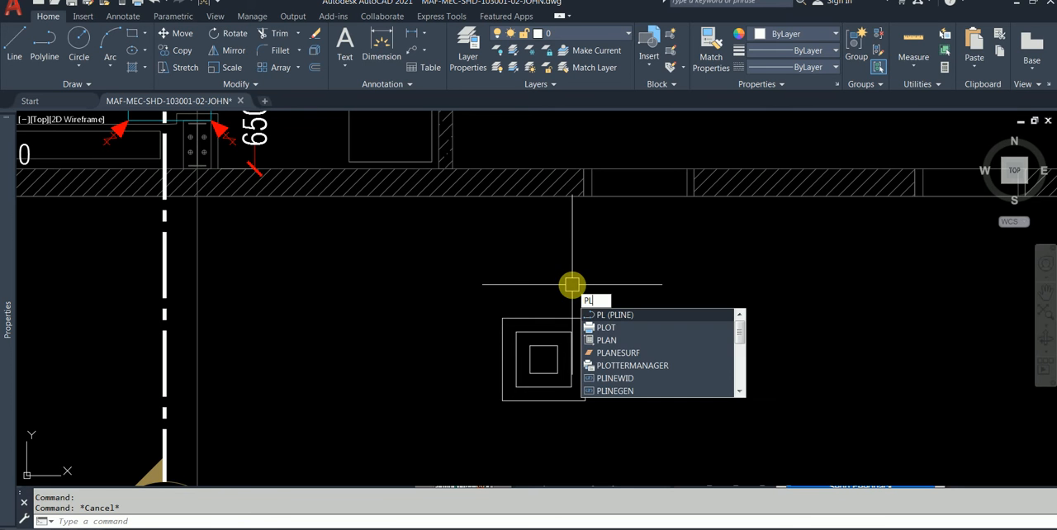
pyautogui.press('Return')
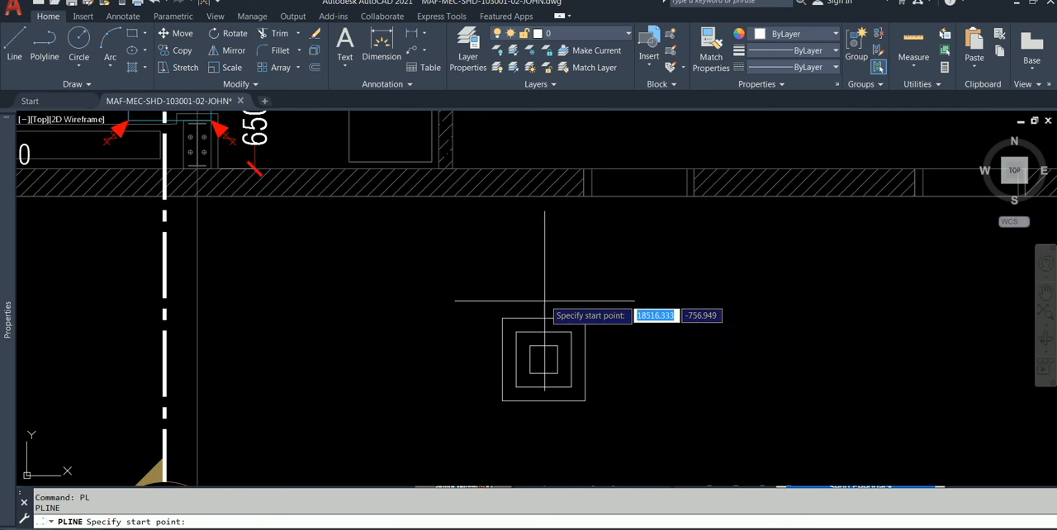
pyautogui.click(713, 528)
pyautogui.click(713, 528)
pyautogui.click(713, 529)
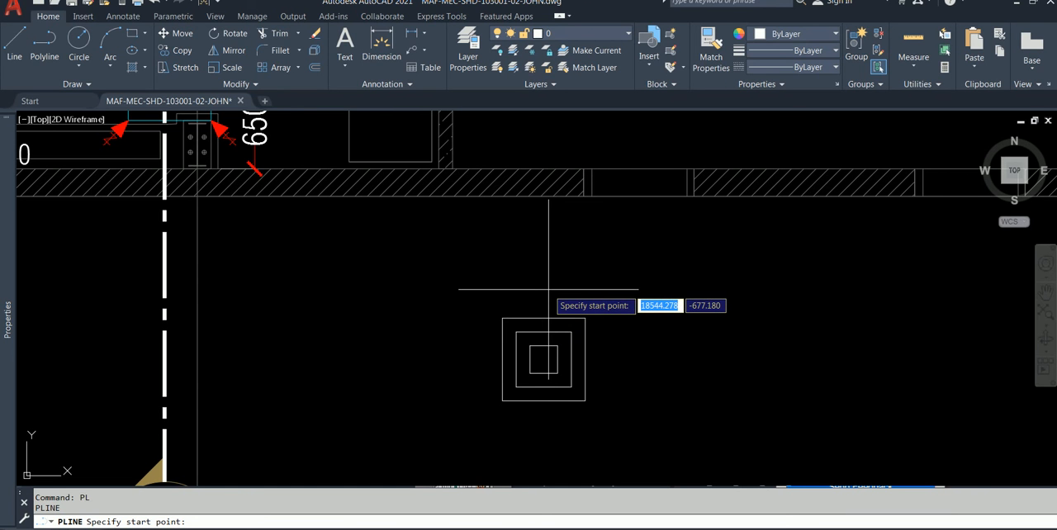
pyautogui.write('from')
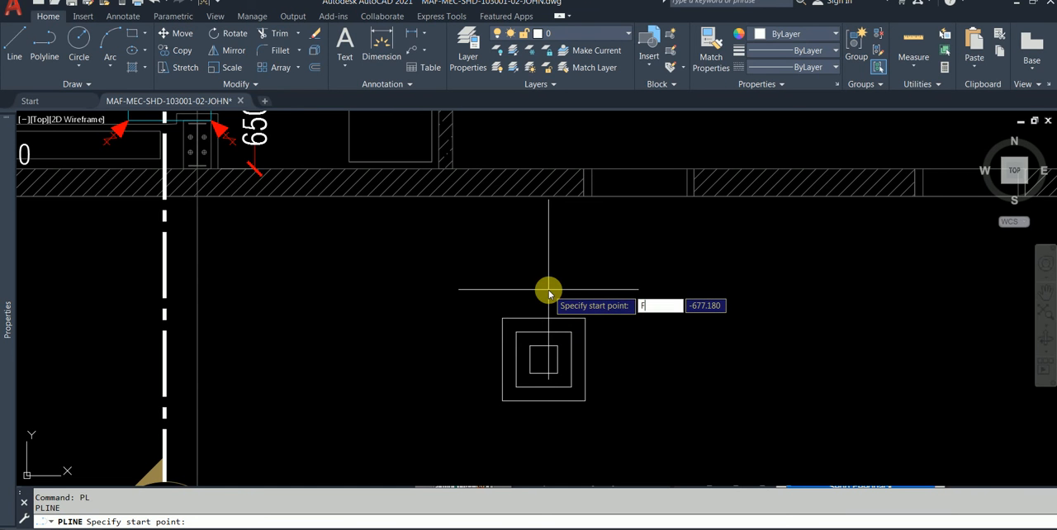
pyautogui.press('Return')
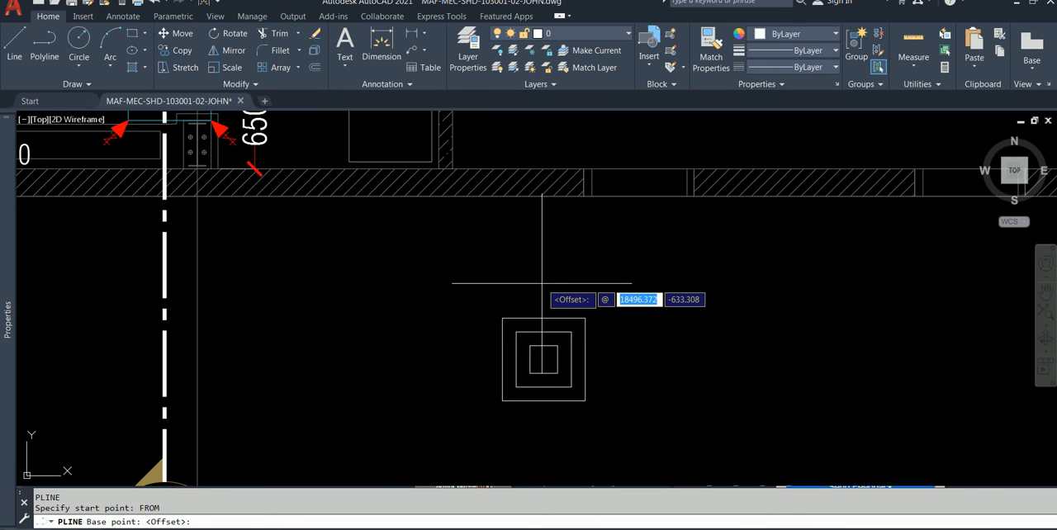
pyautogui.write('5')
pyautogui.write('0')
pyautogui.press('Return')
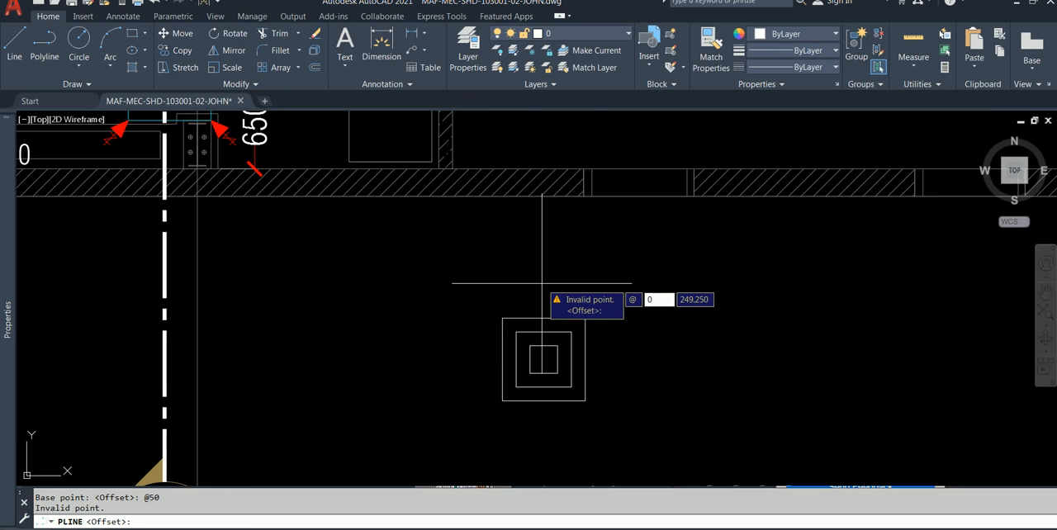
pyautogui.press('Tab')
pyautogui.write('50')
pyautogui.press('Return')
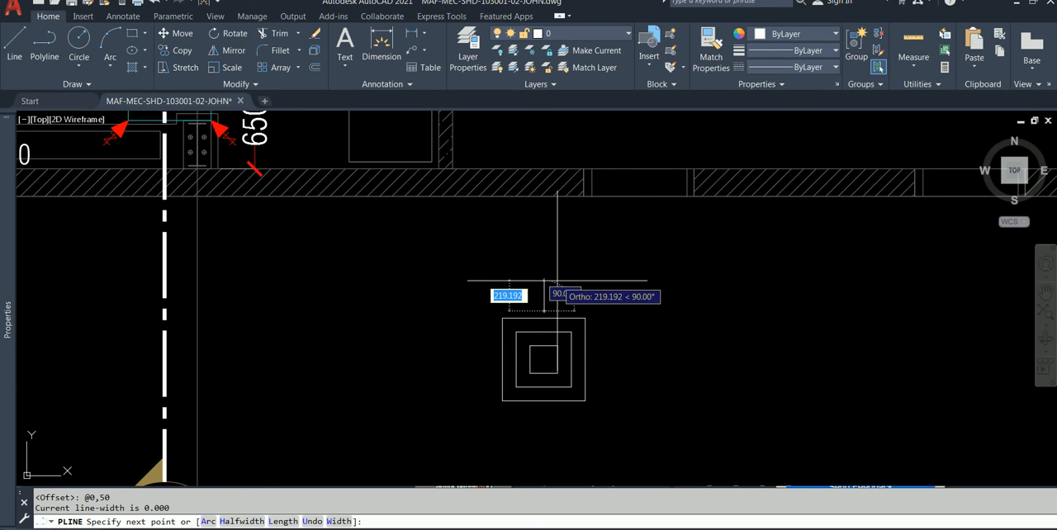
pyautogui.write('1')
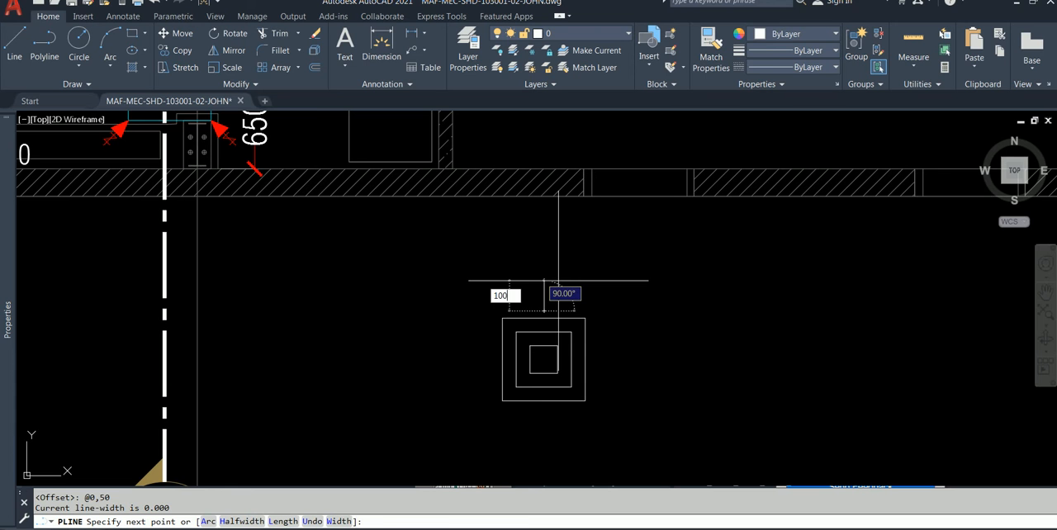
pyautogui.write('00')
pyautogui.press('Return')
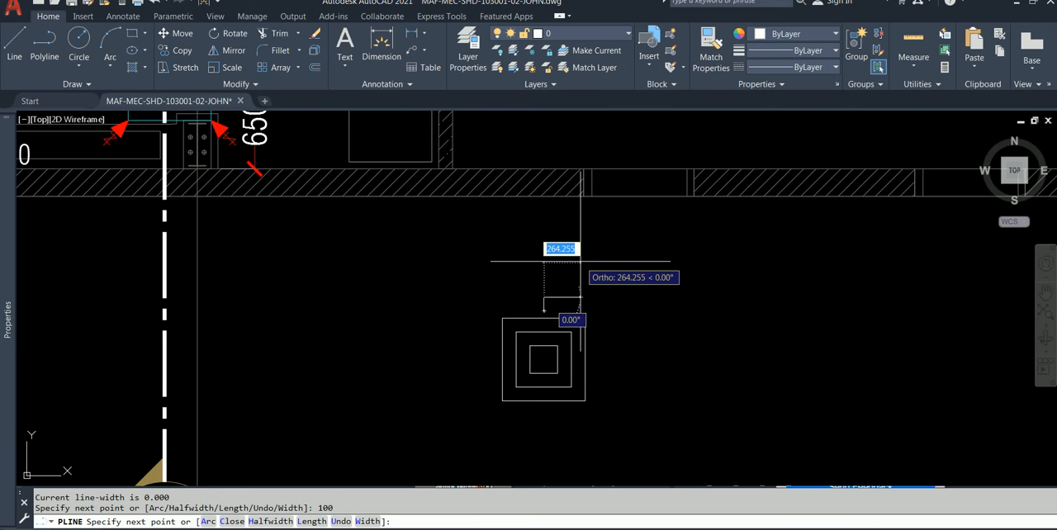
# Step: Add a 200-long arrowhead to the polyline with a starting width of 200 and an ending width of 0, and end it
pyautogui.write('W')
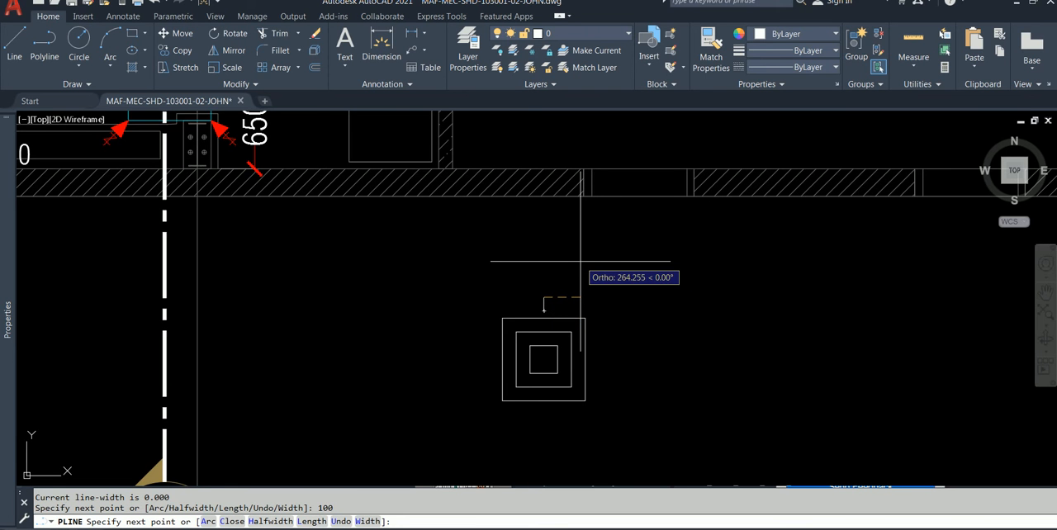
pyautogui.press('Return')
pyautogui.write('200.000')
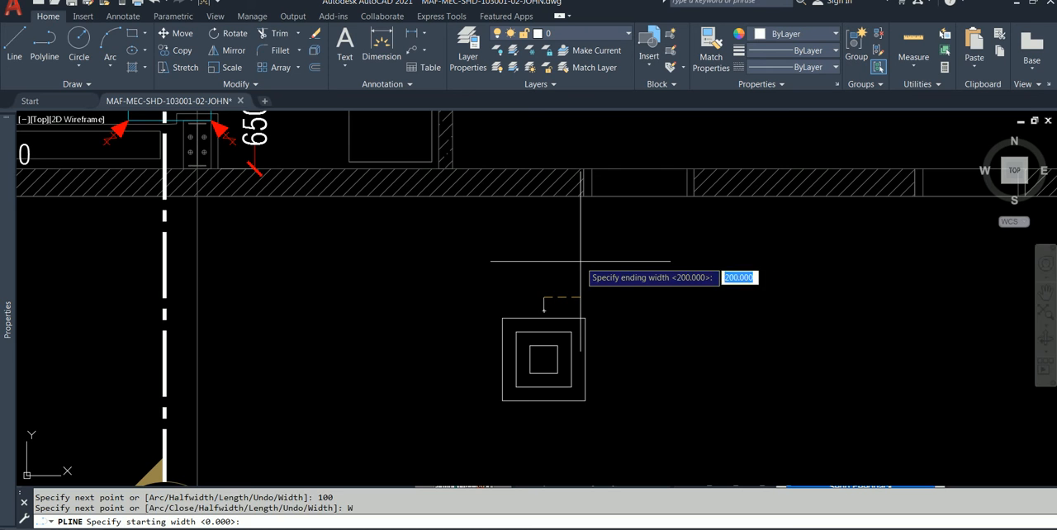
pyautogui.press('Return')
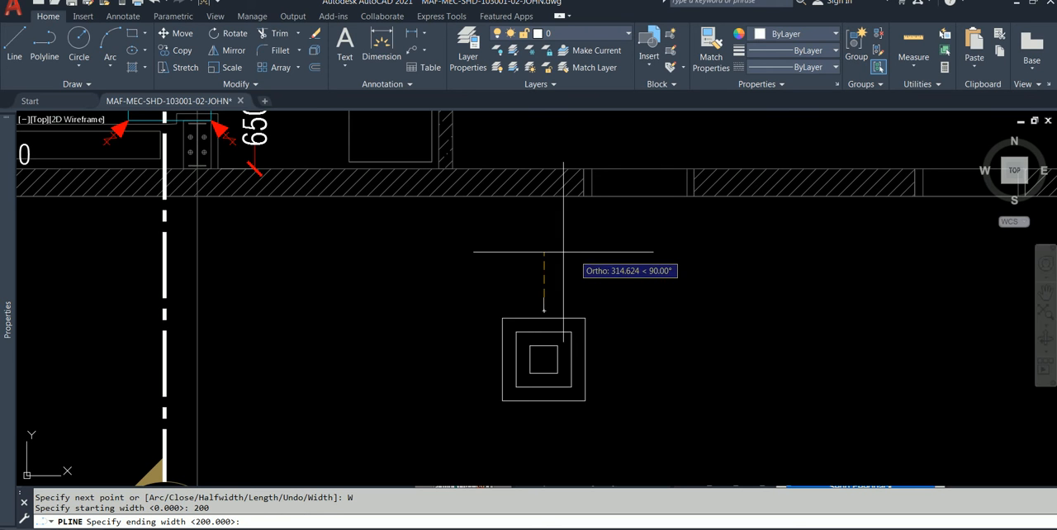
pyautogui.write('200')
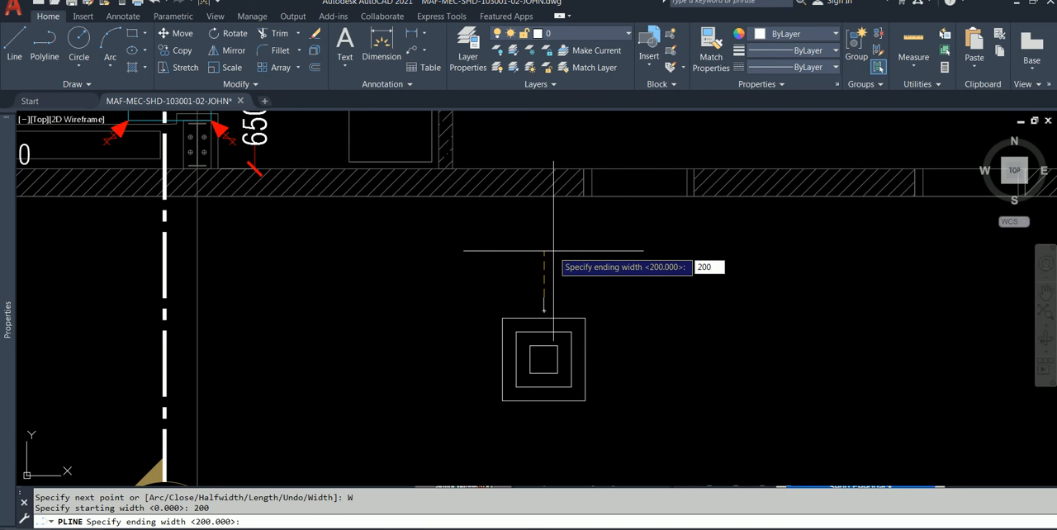
pyautogui.press('Return')
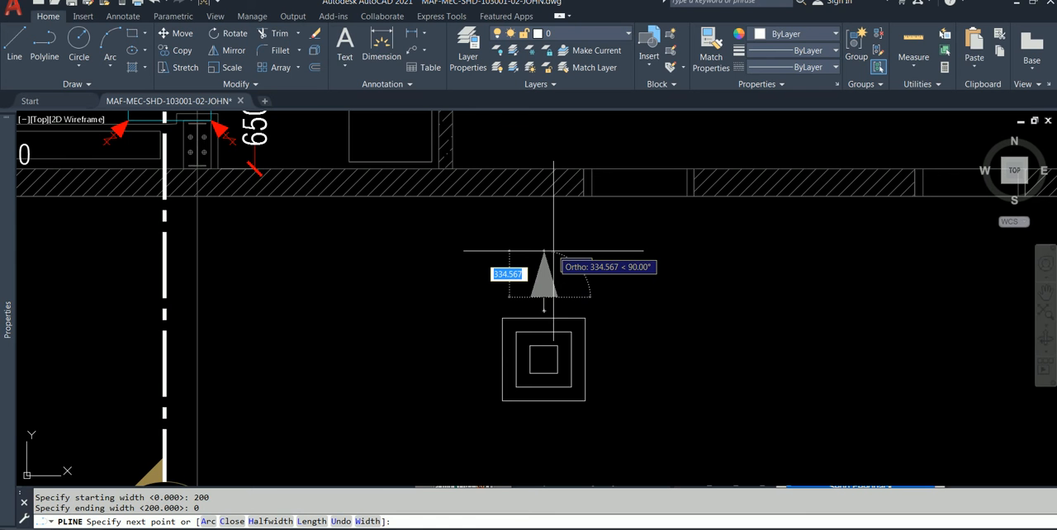
pyautogui.write('200')
pyautogui.press('Return')
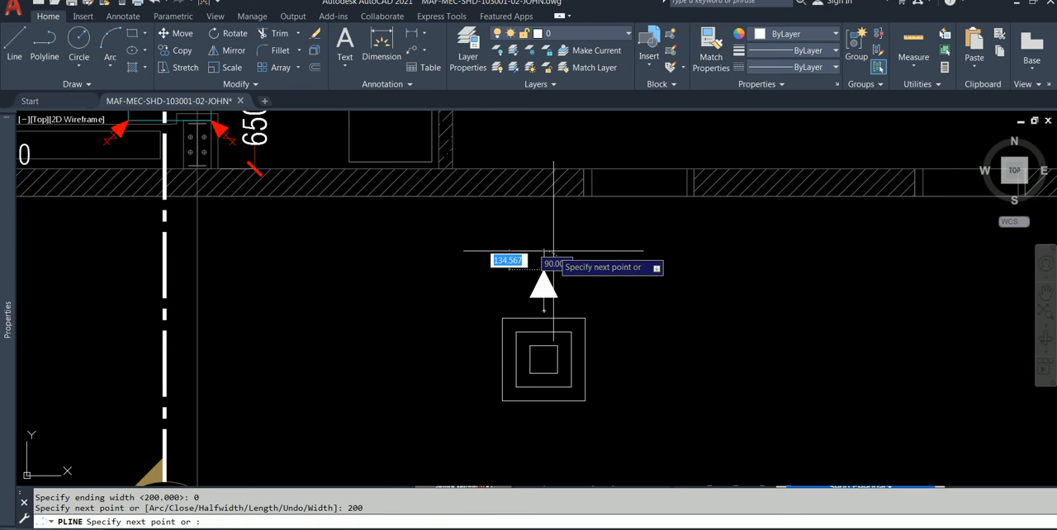
pyautogui.press('Escape')
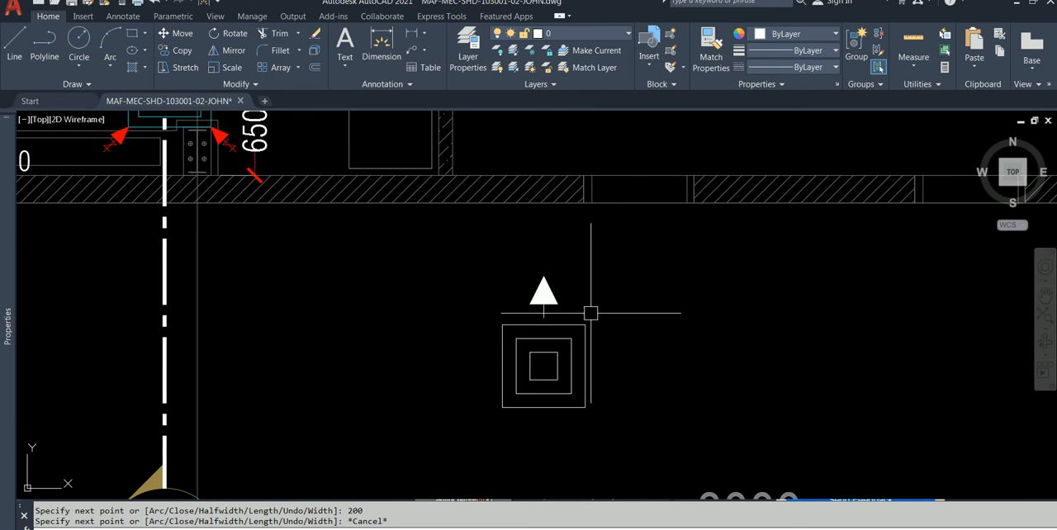
pyautogui.scroll(-2, 587, 318)
pyautogui.moveTo(587, 318)
pyautogui.mouseDown(button='middle')
pyautogui.moveTo(388, 379)
pyautogui.moveTo(425, 436)
pyautogui.moveTo(397, 421)
pyautogui.moveTo(378, 350)
pyautogui.moveTo(383, 288)
pyautogui.mouseUp(button='middle')
pyautogui.scroll(2, 464, 430)
pyautogui.moveTo(497, 356); pyautogui.dragTo(475, 311, button='middle')
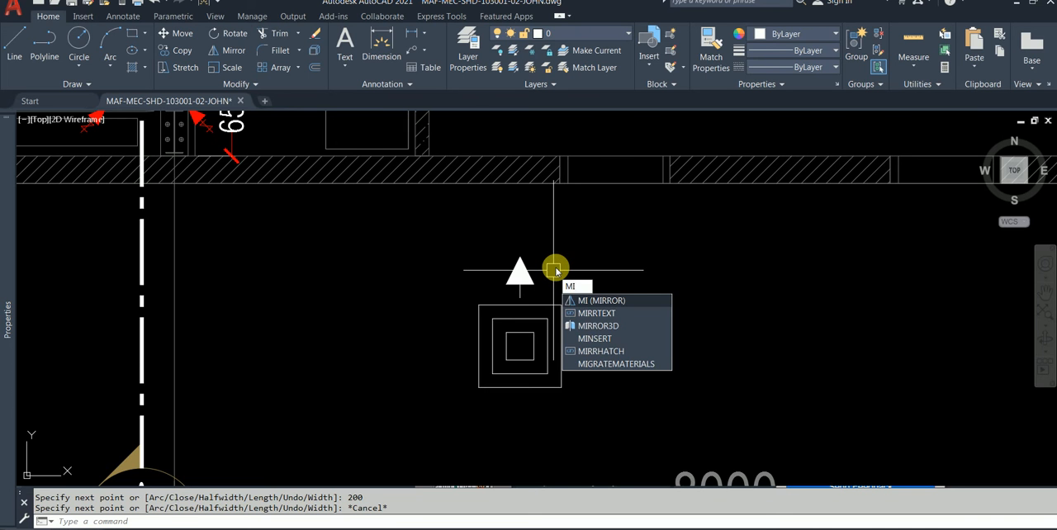
pyautogui.press('Return')
pyautogui.click(552, 290)
pyautogui.click(504, 263)
pyautogui.press('Return')
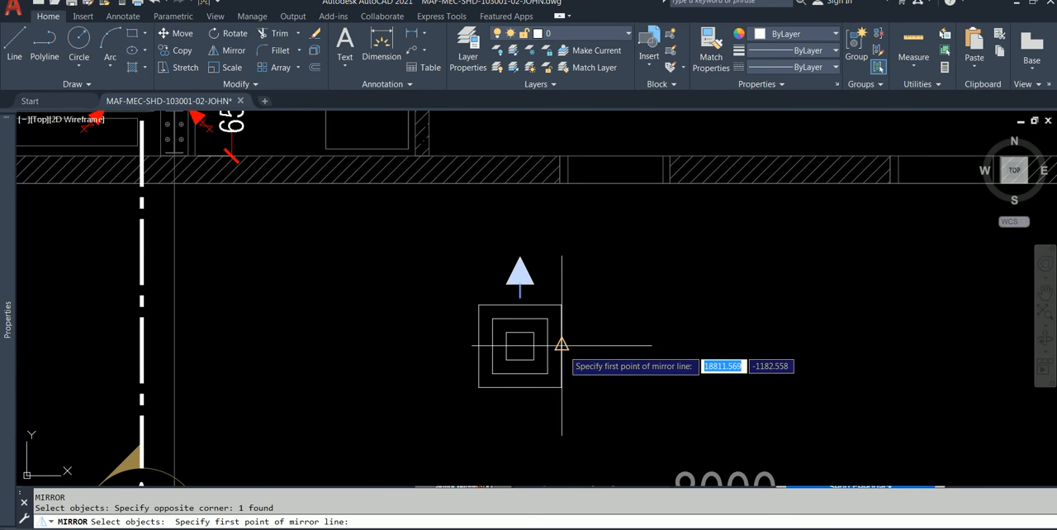
pyautogui.click(562, 345)
pyautogui.click(478, 345)
pyautogui.press('Escape')
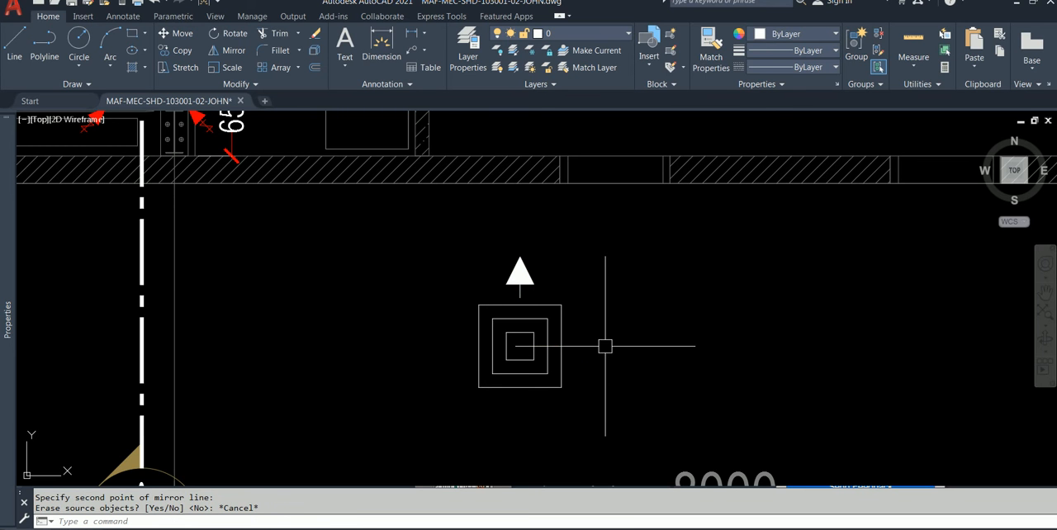
# Step: Mirror the arrow across the outer square's horizontal centreline, keeping the source arrow
pyautogui.press('Return')
pyautogui.click(556, 293)
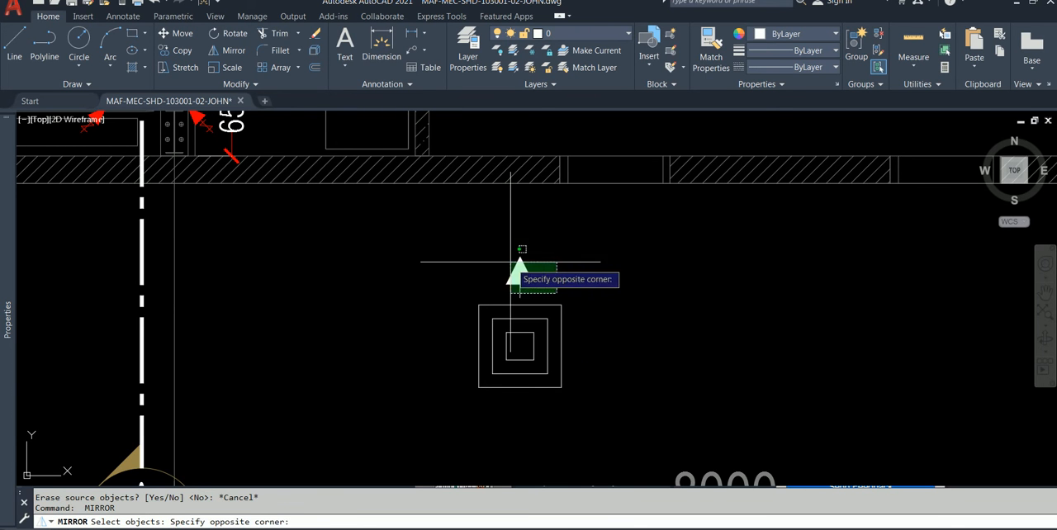
pyautogui.click(510, 263)
pyautogui.press('Return')
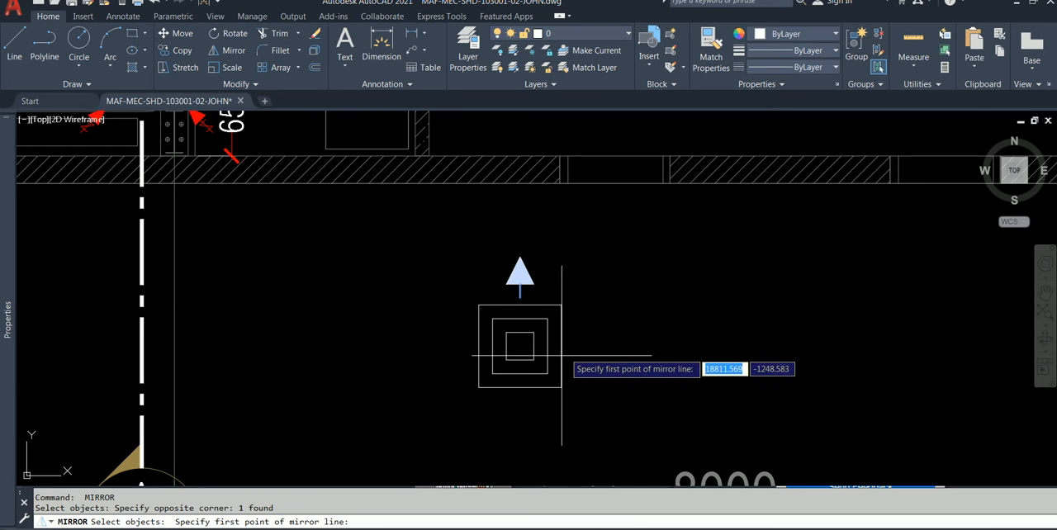
pyautogui.click(561, 345)
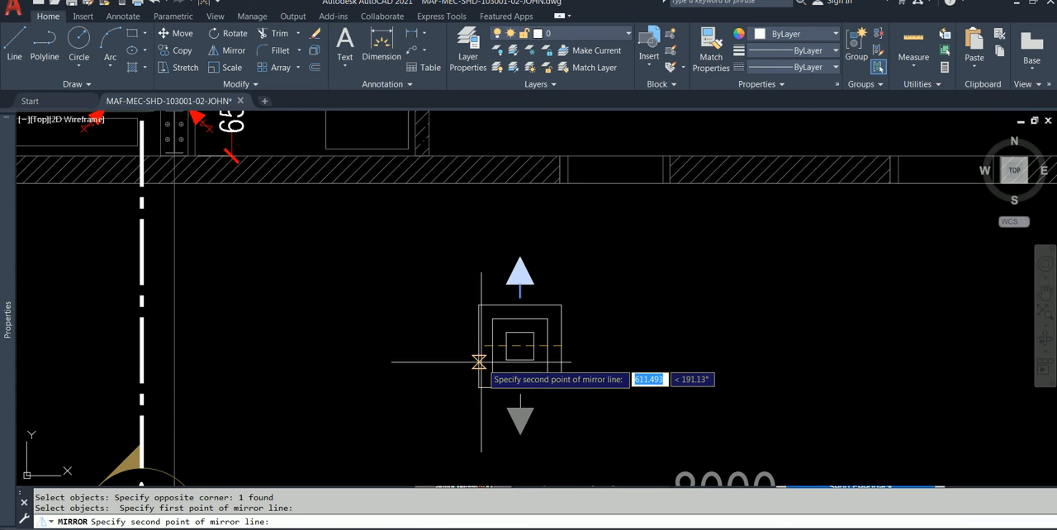
pyautogui.click(478, 346)
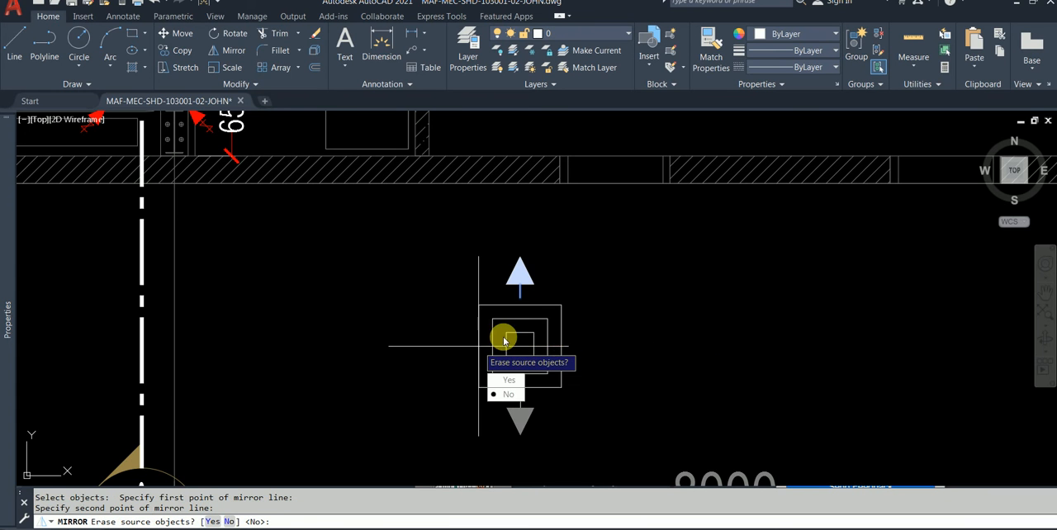
pyautogui.click(513, 396)
pyautogui.press('Escape')
# Step: Start rotating the upper and lower arrows about the outer square's centre, found midway between its opposite corners
pyautogui.click(522, 421)
pyautogui.scroll(2, 520, 421)
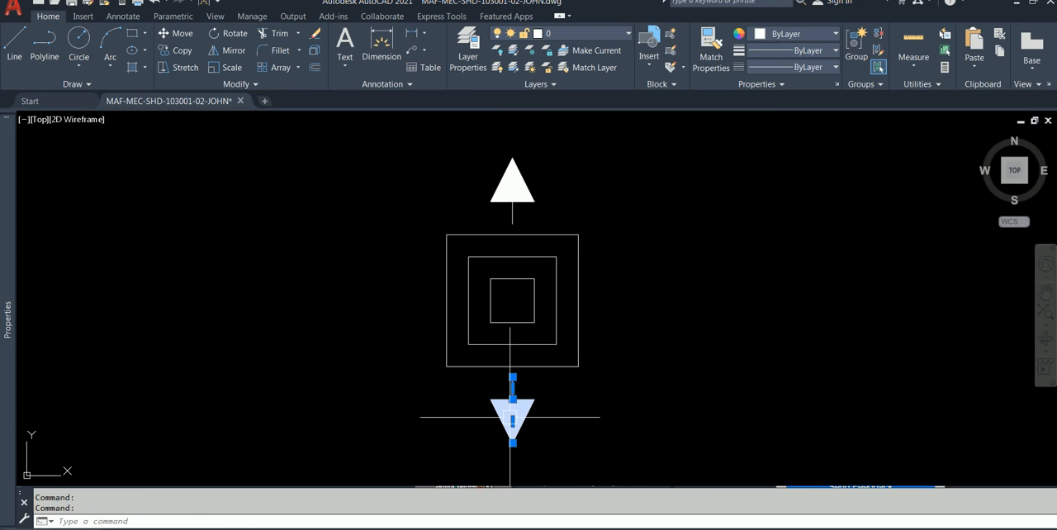
pyautogui.click(510, 186)
pyautogui.scroll(-2, 547, 214)
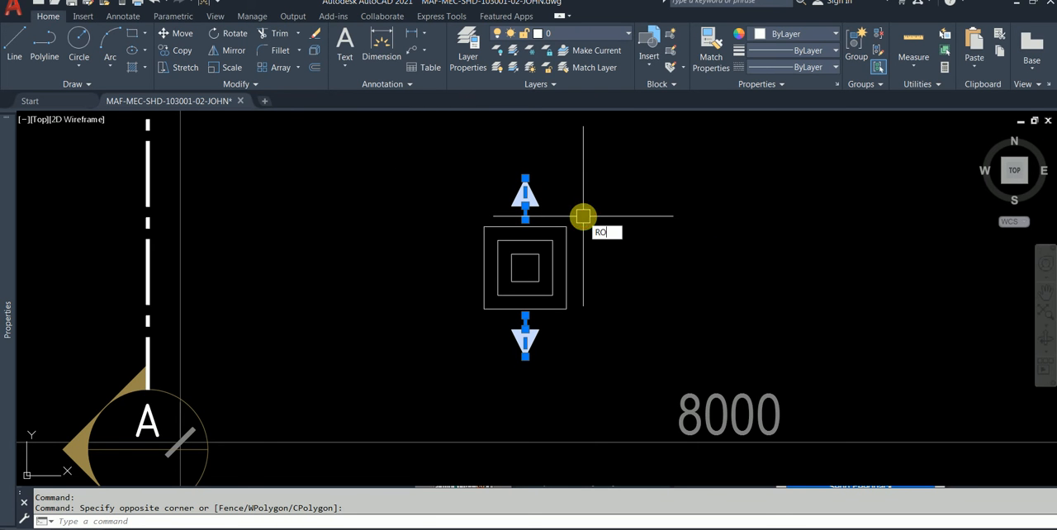
pyautogui.write('RO')
pyautogui.press('Return')
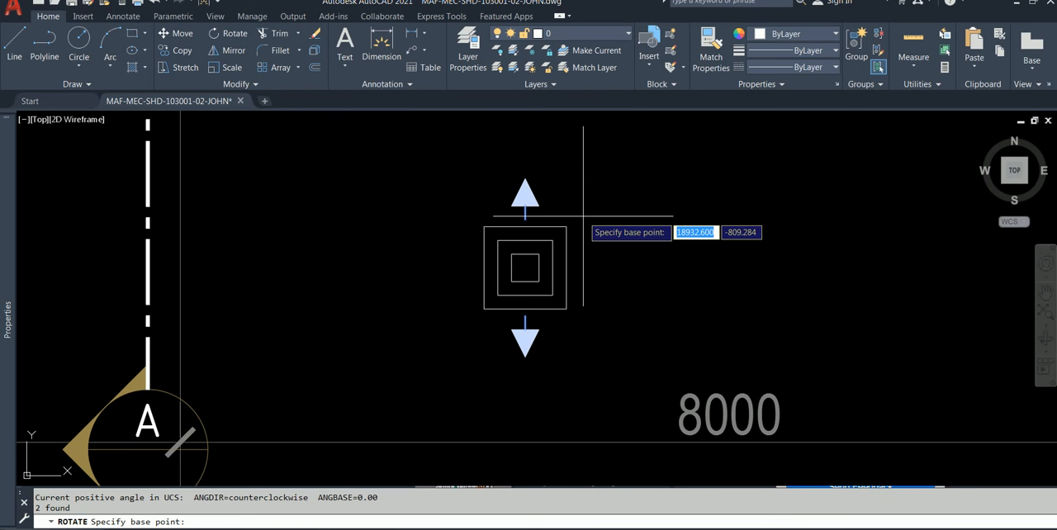
pyautogui.keyDown('shift'); pyautogui.rightClick(456, 201); pyautogui.keyUp('shift')
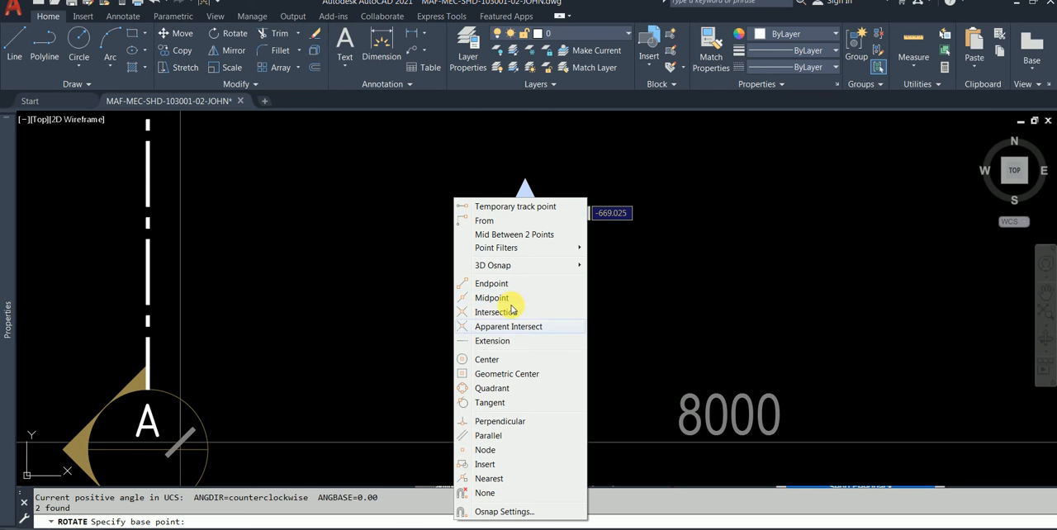
pyautogui.click(506, 237)
pyautogui.click(484, 228)
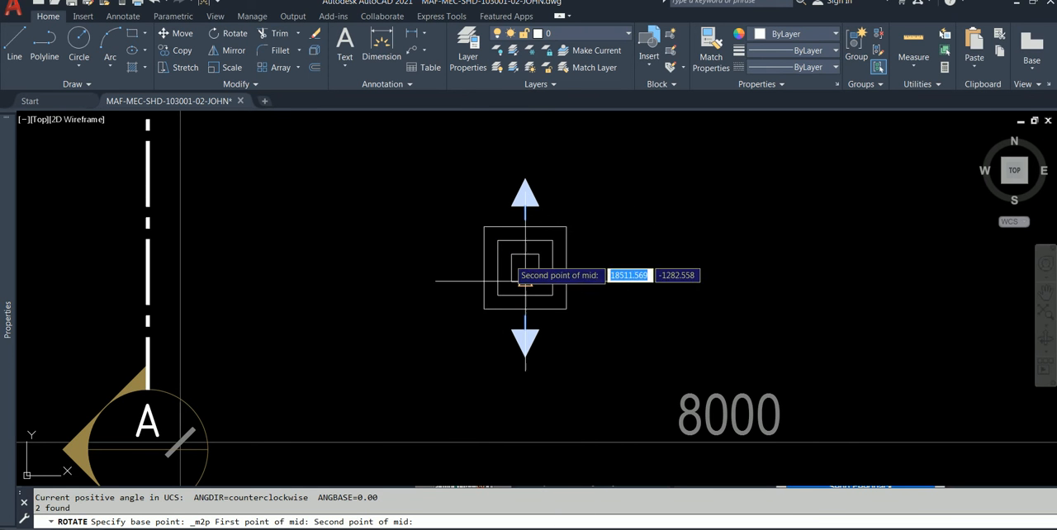
pyautogui.click(566, 309)
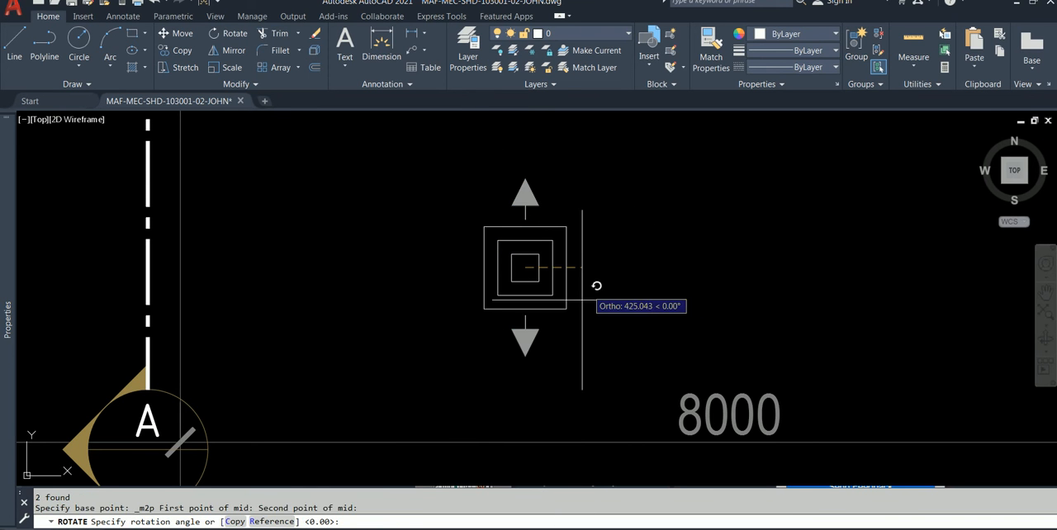
# Step: Rotate a copy of both arrows by reference, from the vertical centreline to the midpoint of the outer square's left edge
pyautogui.click(238, 522)
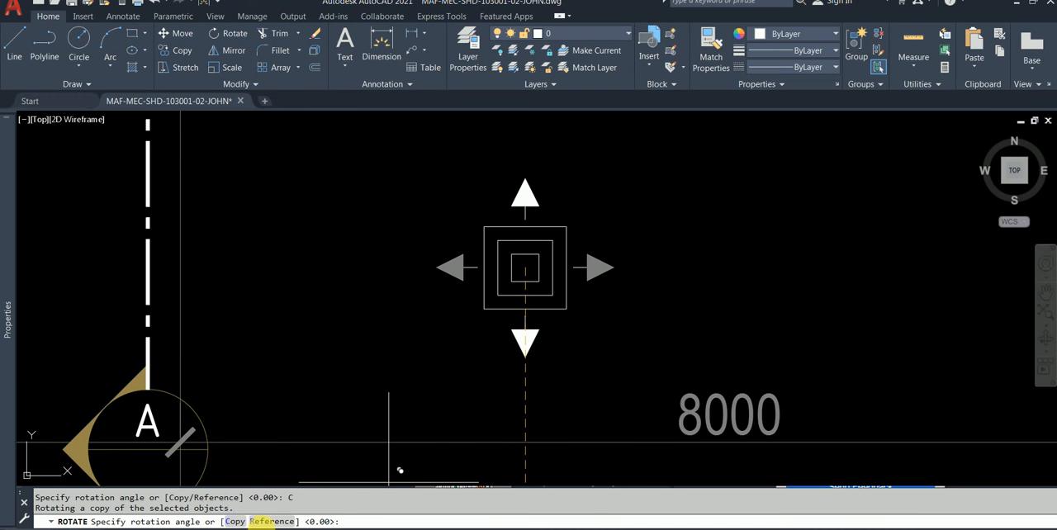
pyautogui.click(265, 521)
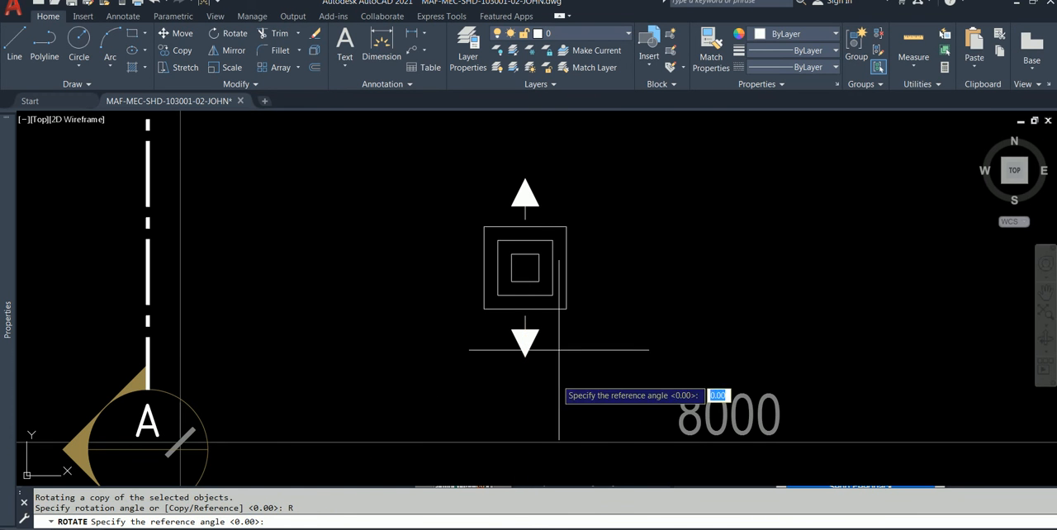
pyautogui.click(525, 315)
pyautogui.click(515, 226)
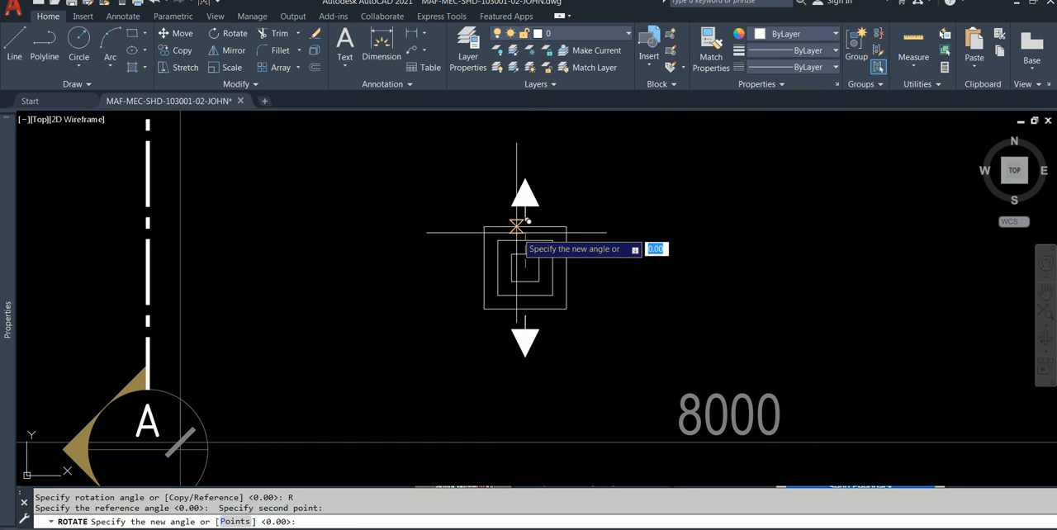
pyautogui.click(484, 271)
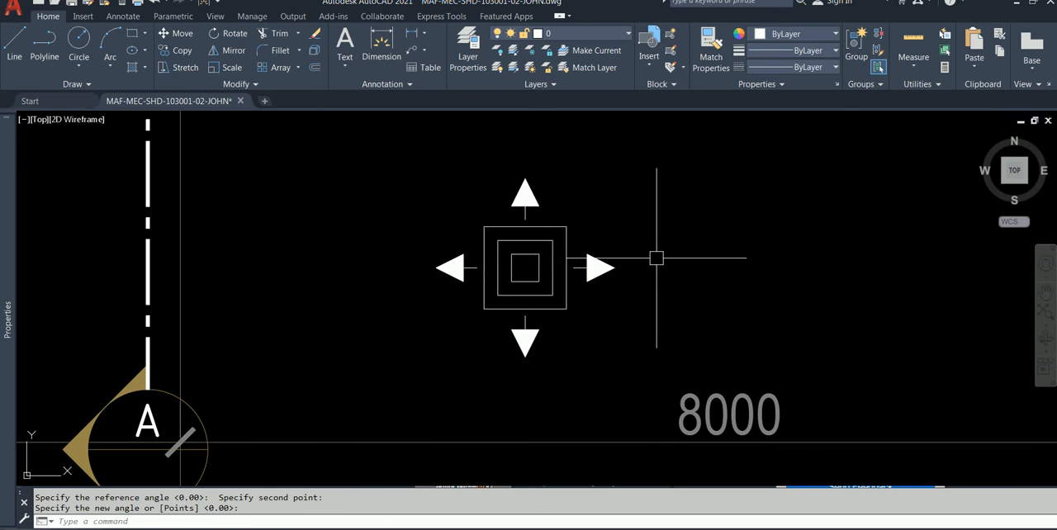
pyautogui.scroll(-2, 656, 258)
pyautogui.press('Escape')
# Step: Check the width and height of the existing 100 CFM diffuser's outer square with a temporary line, and discard it
pyautogui.moveTo(632, 262); pyautogui.dragTo(605, 375, button='middle')
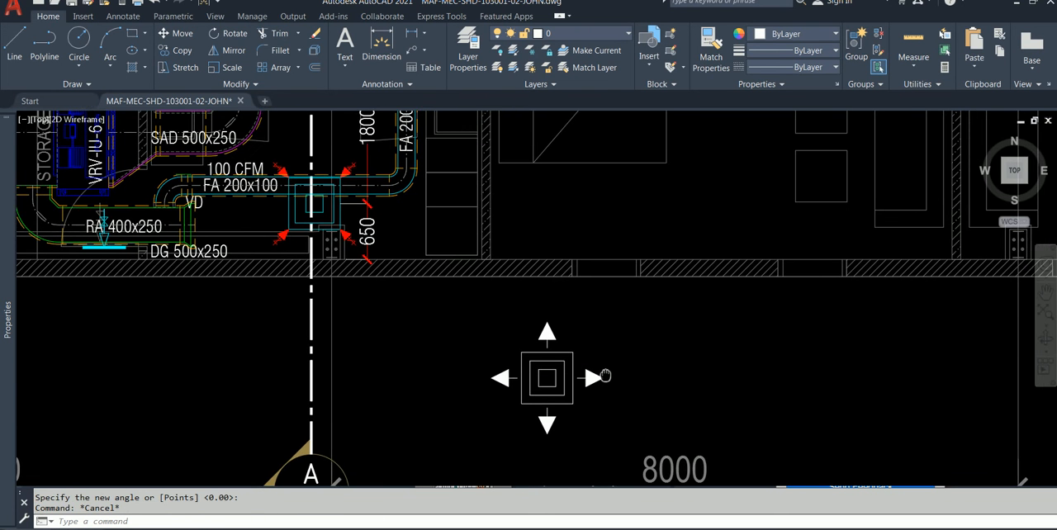
pyautogui.scroll(2, 339, 213)
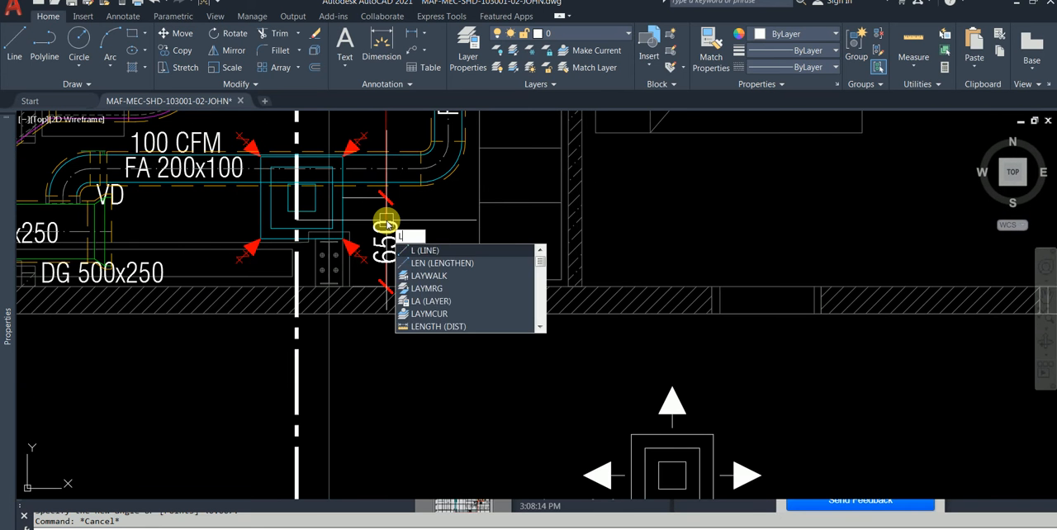
pyautogui.press('Return')
pyautogui.click(260, 239)
pyautogui.scroll(2, 349, 245)
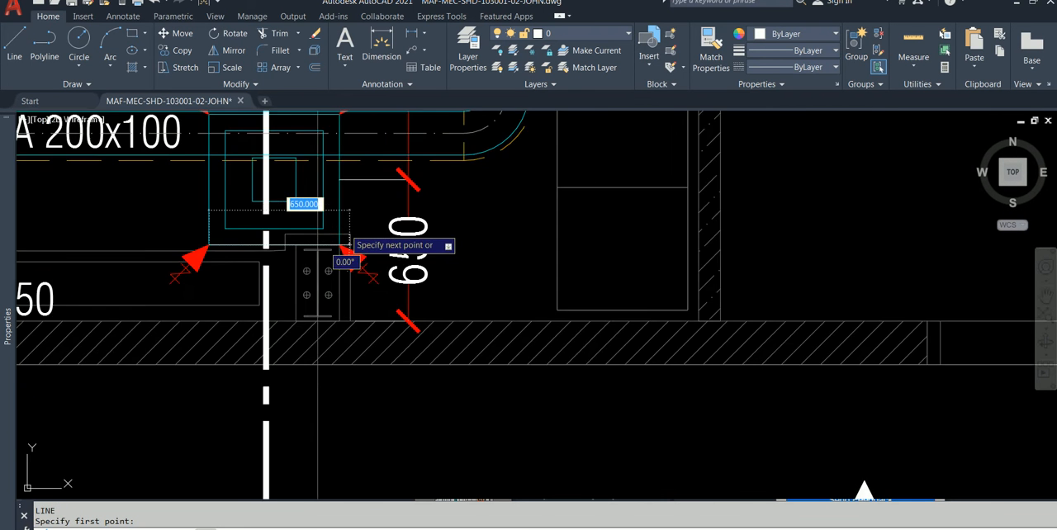
pyautogui.scroll(2, 346, 245)
pyautogui.write('600')
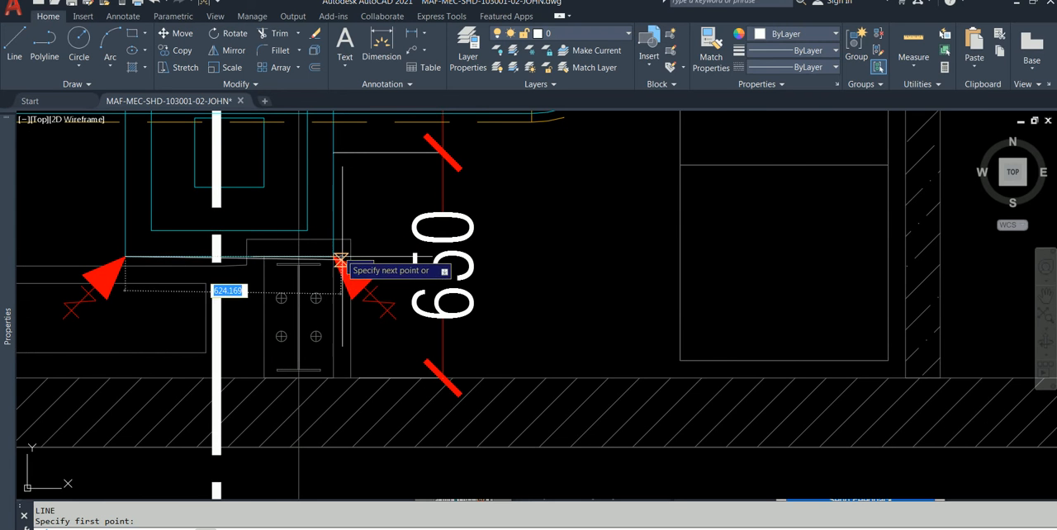
pyautogui.press('Tab')
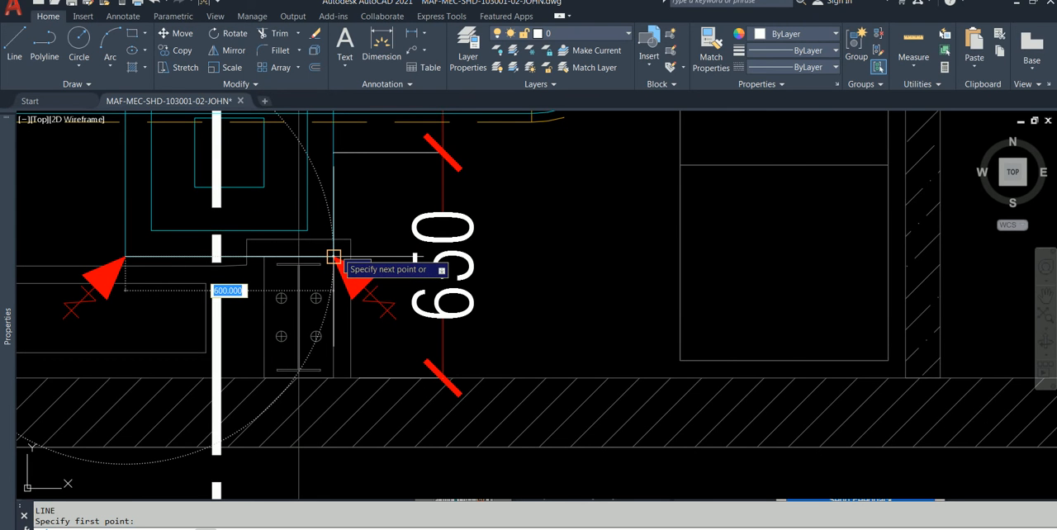
pyautogui.moveTo(284, 228); pyautogui.dragTo(347, 395, button='middle')
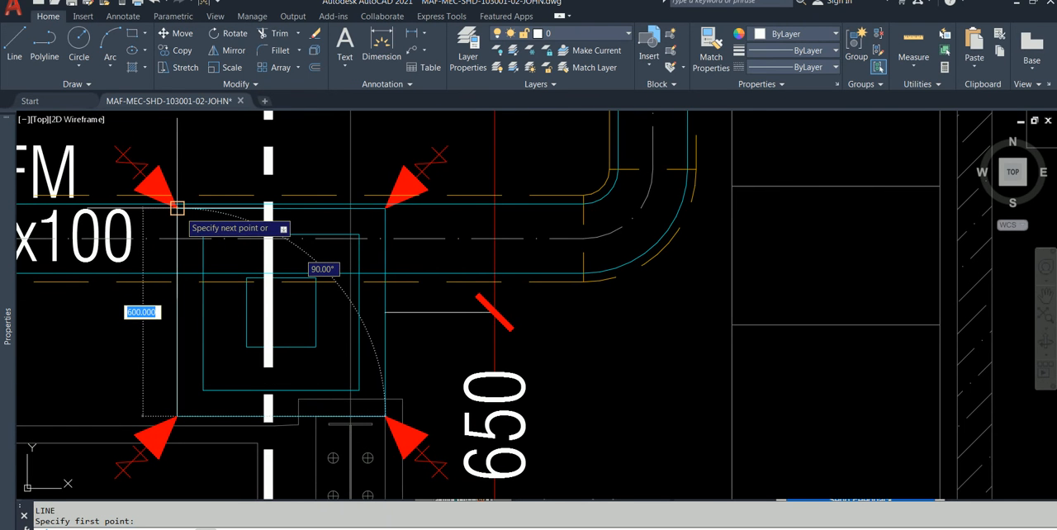
pyautogui.scroll(-4, 177, 208)
pyautogui.press('Escape')
# Step: Set the colour of the four airflow arrows around the new diffuser to Red
pyautogui.moveTo(473, 312); pyautogui.dragTo(397, 208, button='middle')
pyautogui.moveTo(547, 370); pyautogui.dragTo(546, 363, button='middle')
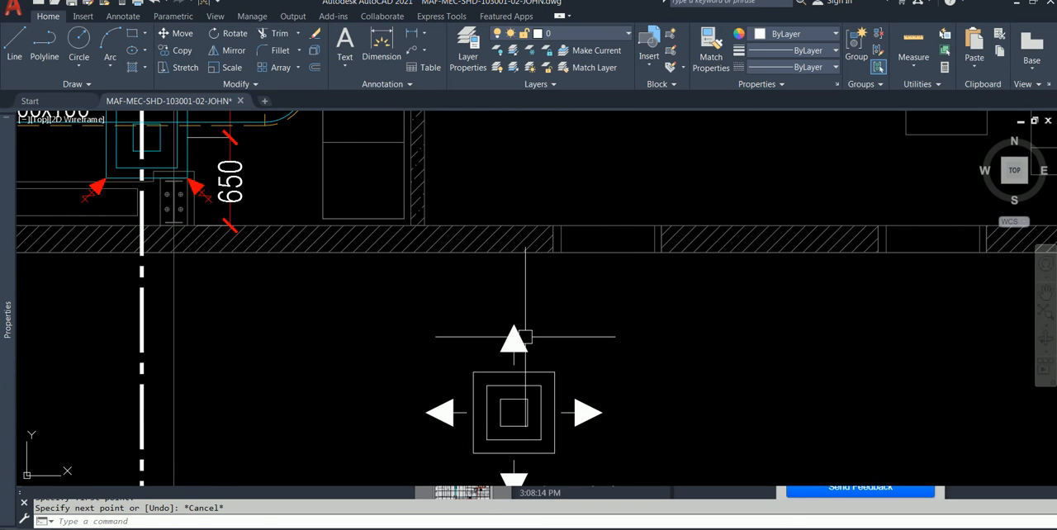
pyautogui.click(515, 342)
pyautogui.click(586, 415)
pyautogui.moveTo(587, 416); pyautogui.dragTo(562, 337, button='middle')
pyautogui.click(490, 405)
pyautogui.click(428, 328)
pyautogui.moveTo(6, 209)
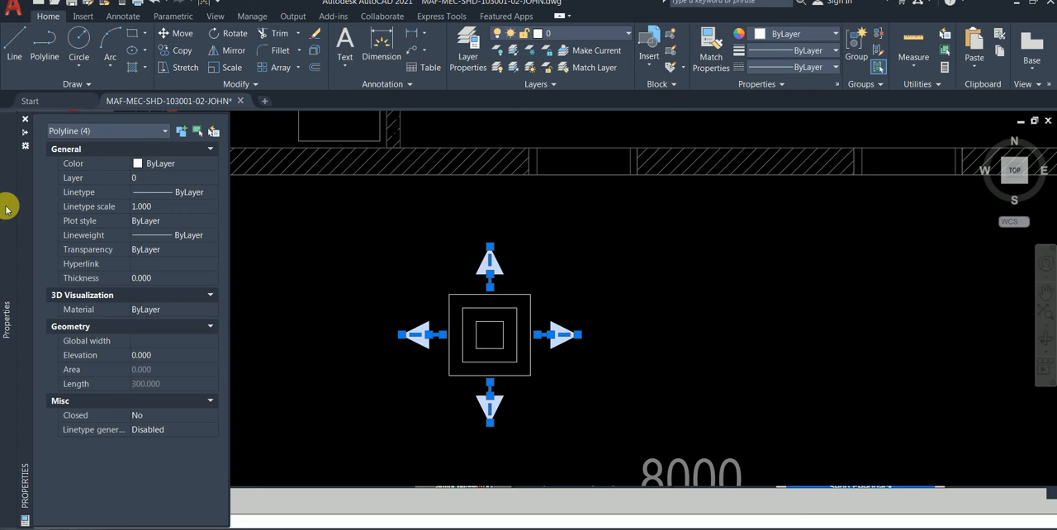
pyautogui.click(162, 167)
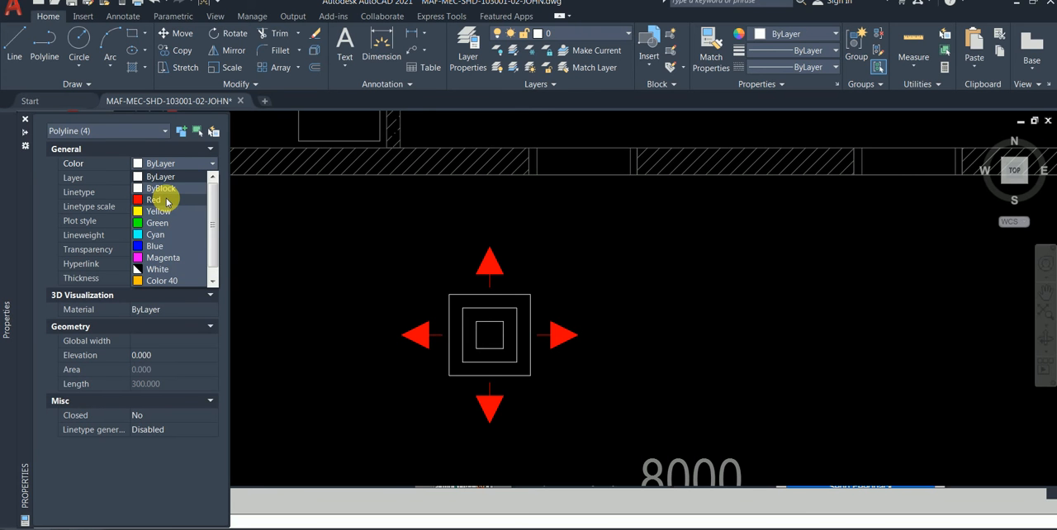
pyautogui.click(166, 202)
pyautogui.moveTo(344, 238)
pyautogui.mouseDown(button='middle')
pyautogui.moveTo(537, 344)
pyautogui.moveTo(453, 268)
pyautogui.moveTo(463, 280)
pyautogui.mouseUp(button='middle')
pyautogui.press('Escape')
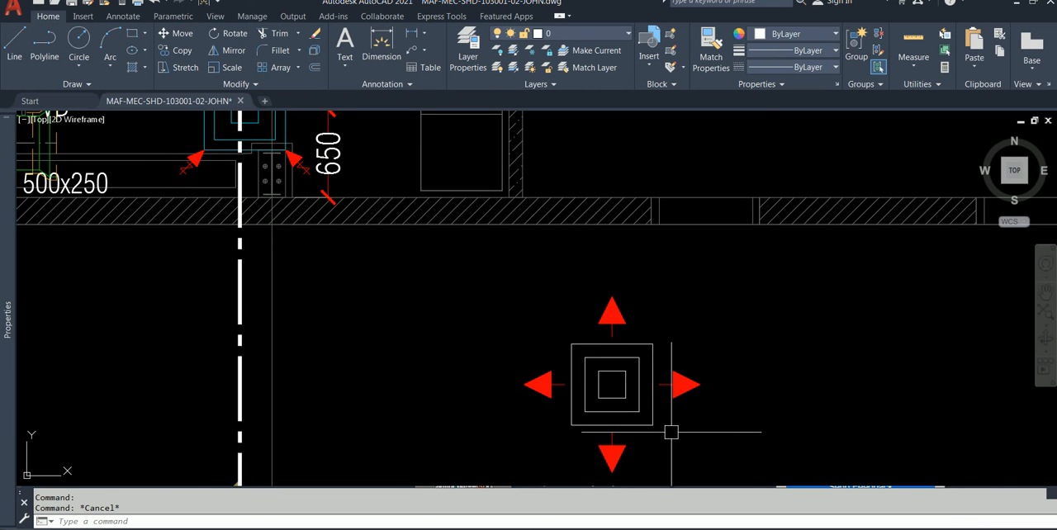
# Step: Set the colour of the new diffuser's three nested squares to Green
pyautogui.click(646, 420)
pyautogui.click(638, 402)
pyautogui.click(609, 397)
pyautogui.click(9, 136)
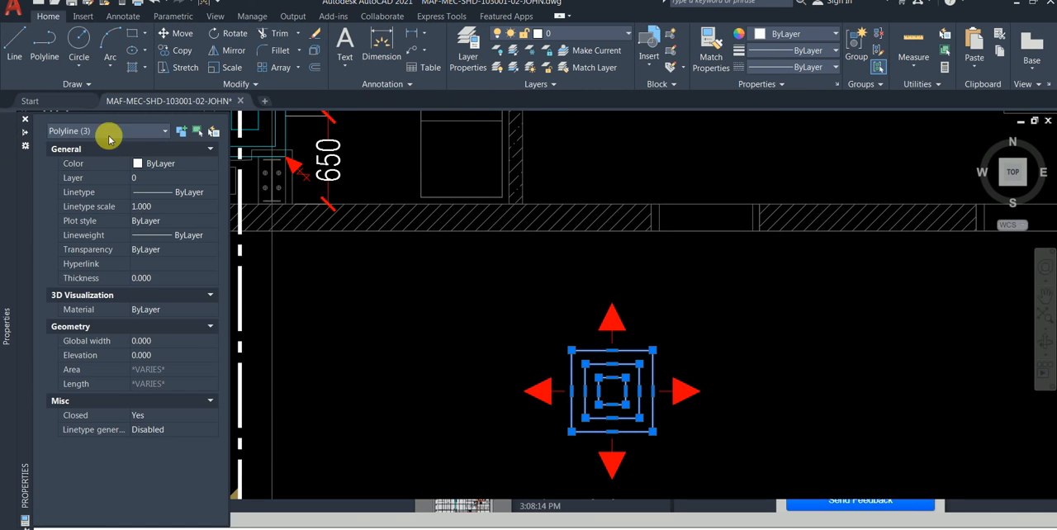
pyautogui.click(164, 164)
pyautogui.click(164, 164)
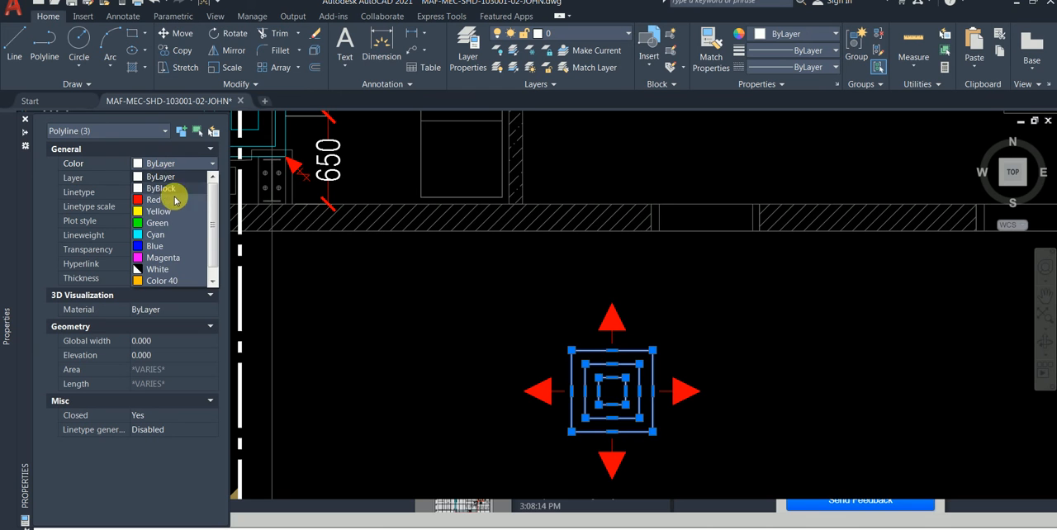
pyautogui.click(176, 226)
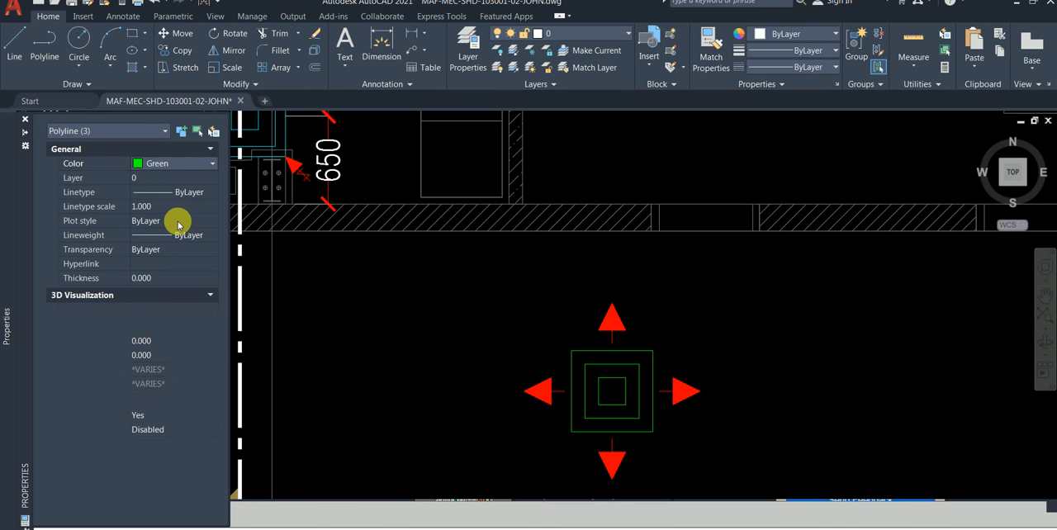
pyautogui.press('Escape')
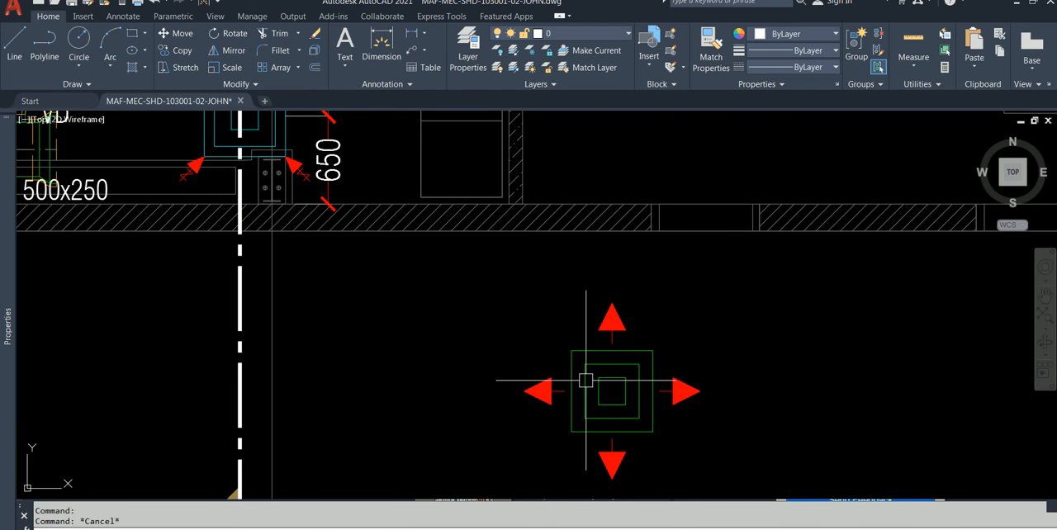
# Step: Copy the complete diffuser with its four arrows horizontally to the right of the original, using the outer square's upper-left corner as base point
pyautogui.moveTo(658, 426)
pyautogui.mouseDown(button='middle')
pyautogui.moveTo(563, 402)
pyautogui.moveTo(553, 388)
pyautogui.mouseUp(button='middle')
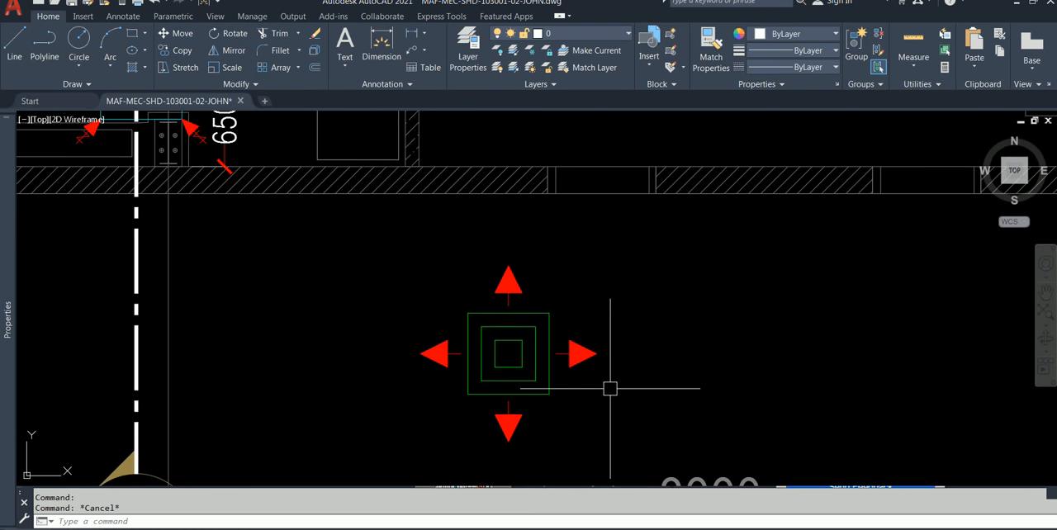
pyautogui.click(584, 441)
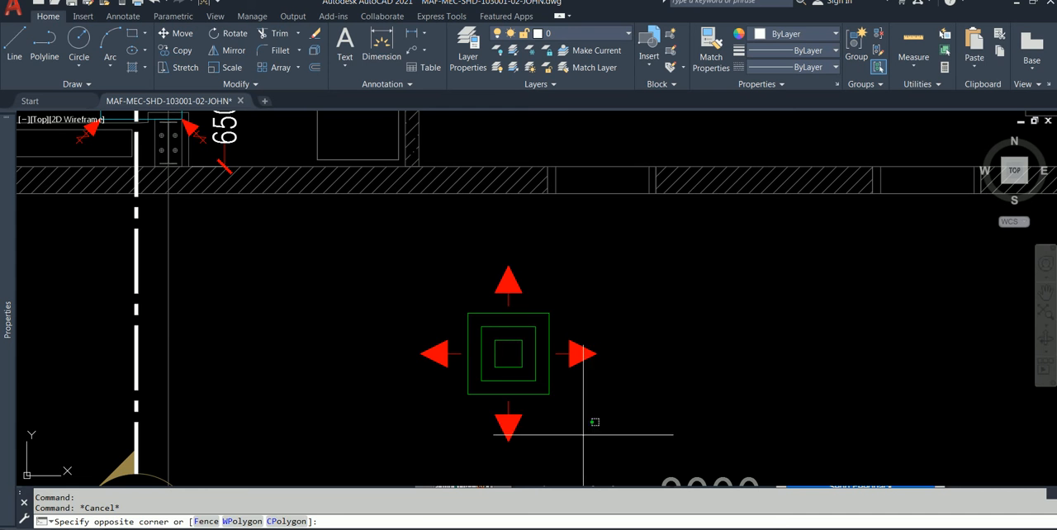
pyautogui.click(376, 257)
pyautogui.click(173, 50)
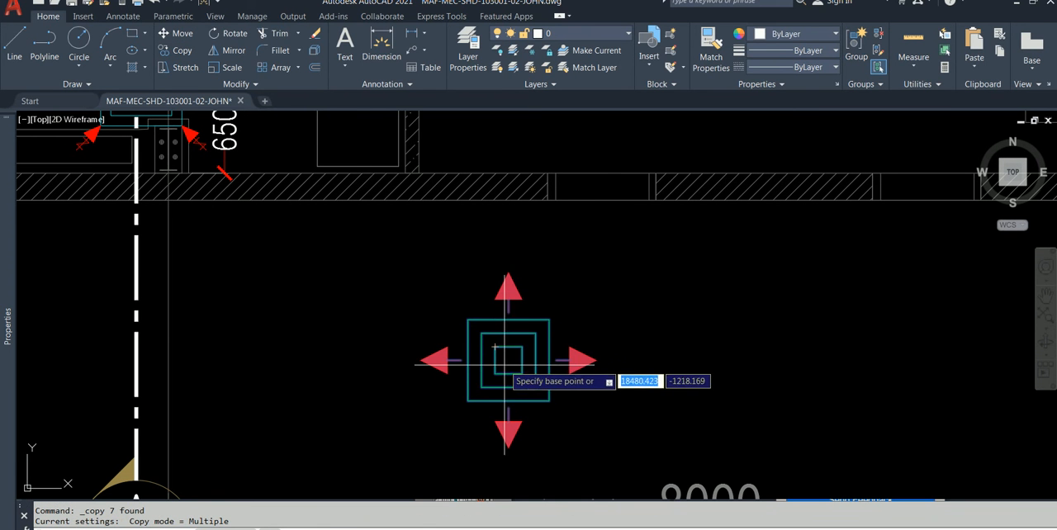
pyautogui.click(467, 319)
pyautogui.click(740, 319)
pyautogui.press('Escape')
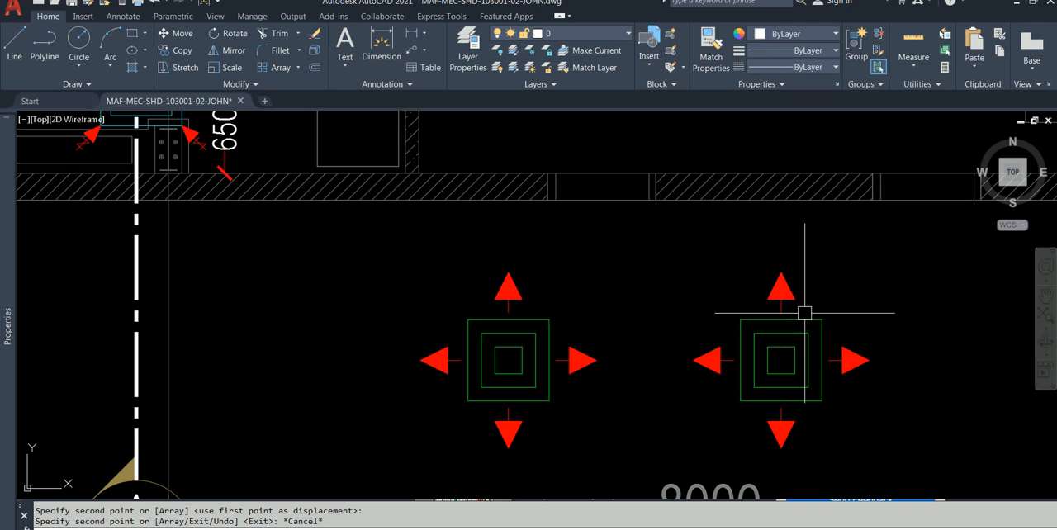
# Step: Erase the lower, left and right arrows of the copied diffuser
pyautogui.click(810, 436)
pyautogui.click(748, 422)
pyautogui.click(730, 392)
pyautogui.click(696, 338)
pyautogui.click(875, 368)
pyautogui.click(834, 334)
pyautogui.press('Delete')
pyautogui.press('Escape')
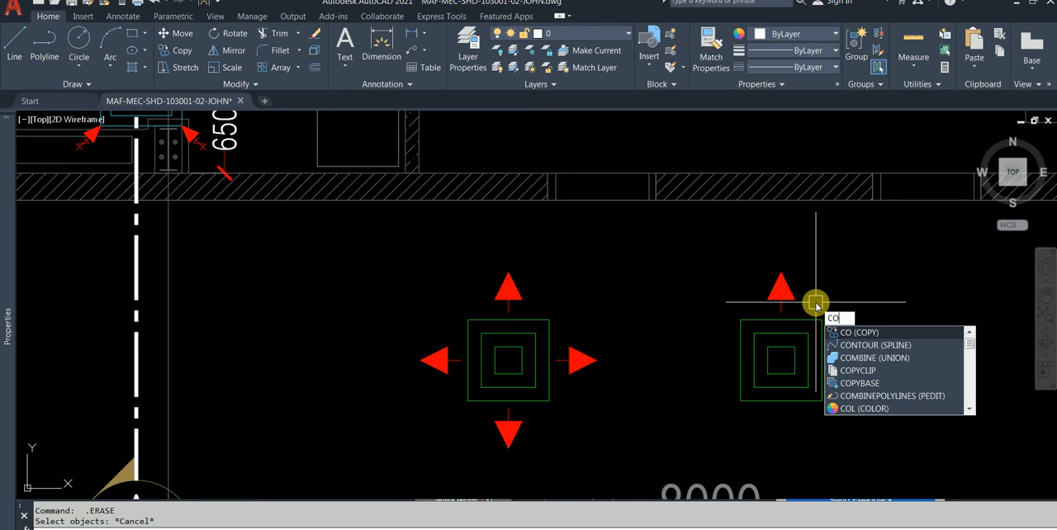
# Step: Copy the second diffuser's upper arrow 1000 straight down so that it points at the square from below
pyautogui.write('CO')
pyautogui.press('Return')
pyautogui.click(816, 302)
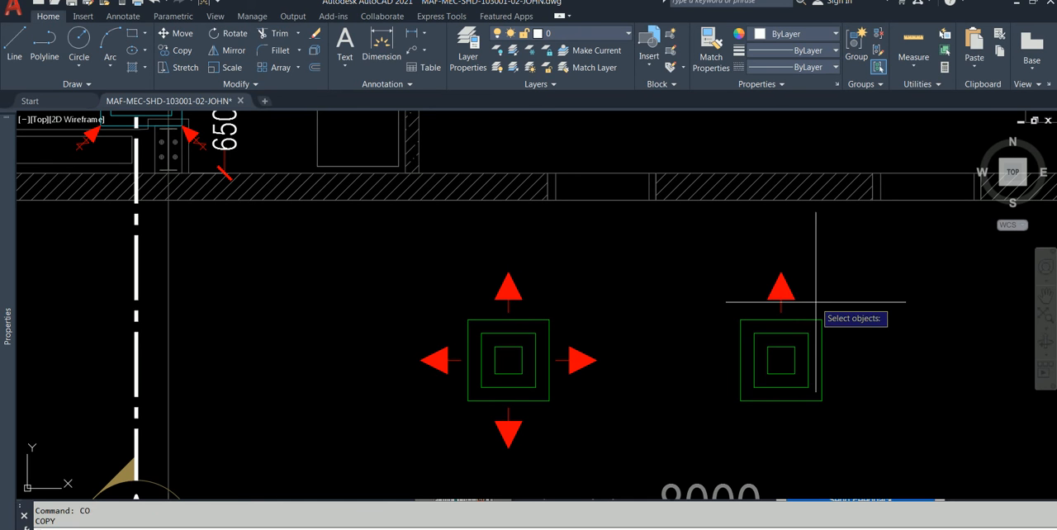
pyautogui.click(756, 270)
pyautogui.press('Return')
pyautogui.click(509, 271)
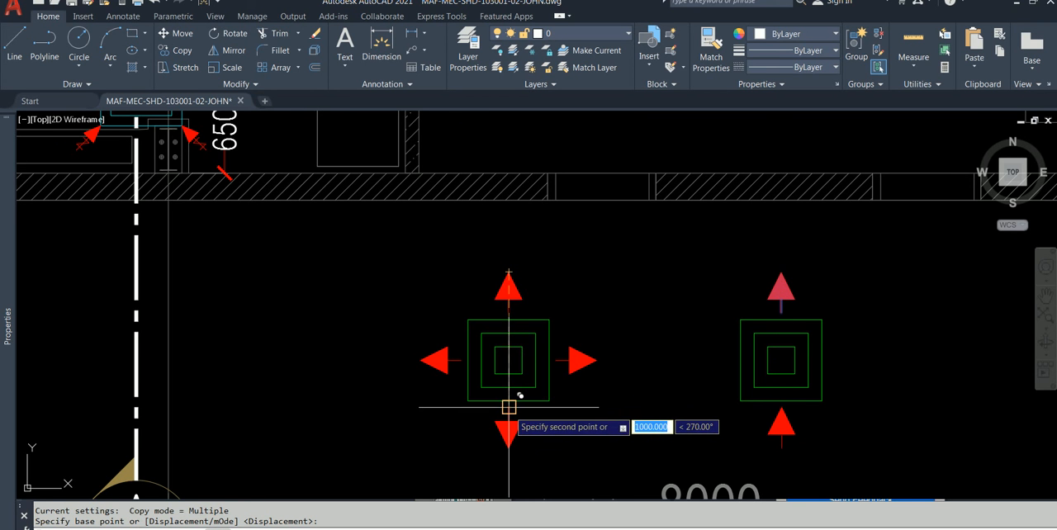
pyautogui.click(509, 407)
pyautogui.press('Escape')
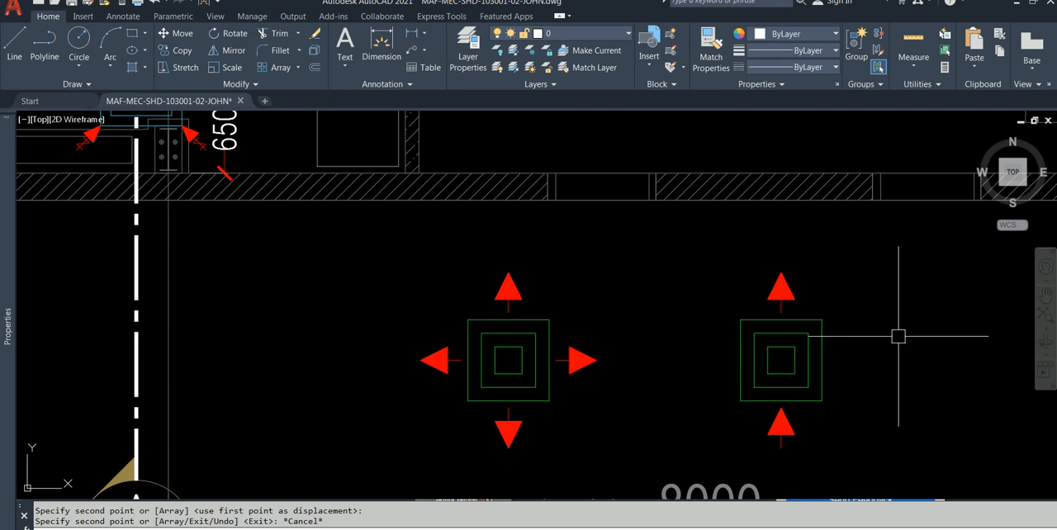
# Step: Erase the second diffuser's upper, outward-pointing arrow
pyautogui.click(762, 268)
pyautogui.click(763, 267)
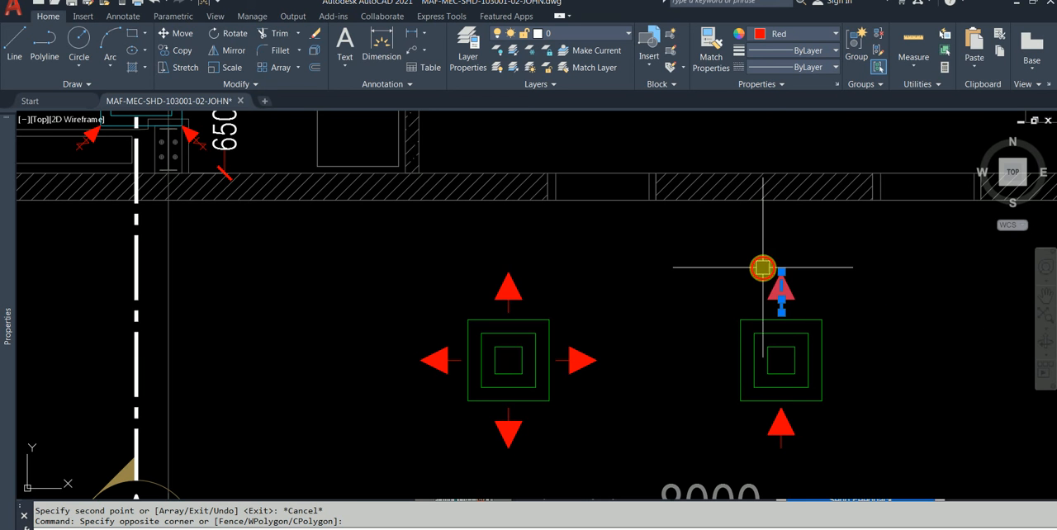
pyautogui.write('e')
pyautogui.press('Return')
# Step: Mirror the second diffuser's lower arrow across the outer square's horizontal centreline, keeping the source arrow
pyautogui.write('mi')
pyautogui.press('Return')
pyautogui.click(823, 450)
pyautogui.click(731, 418)
pyautogui.press('Return')
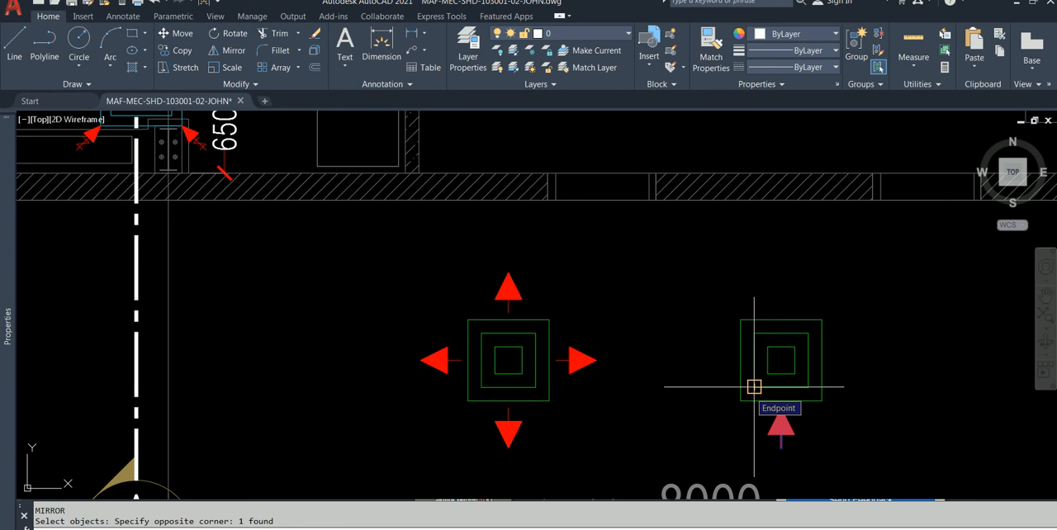
pyautogui.click(739, 360)
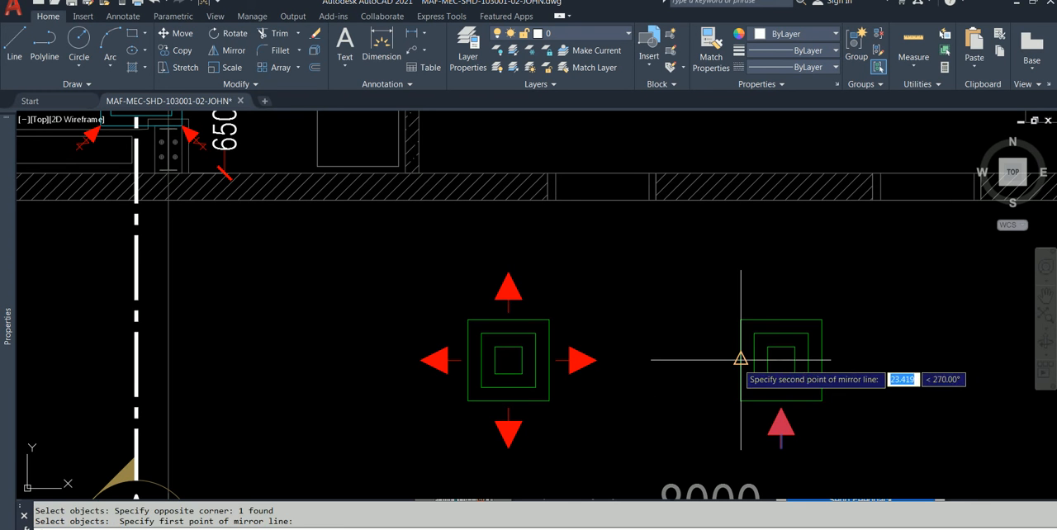
pyautogui.click(821, 358)
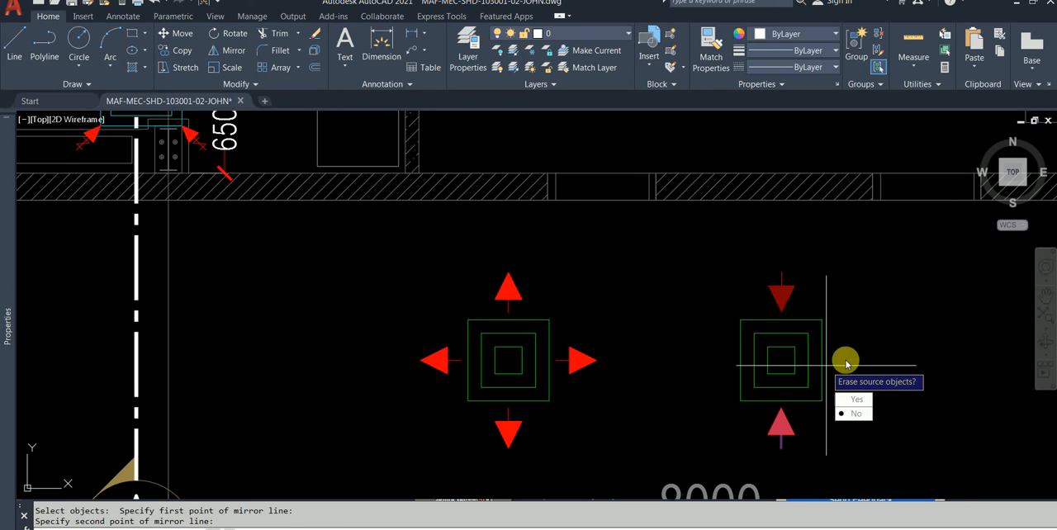
pyautogui.click(867, 415)
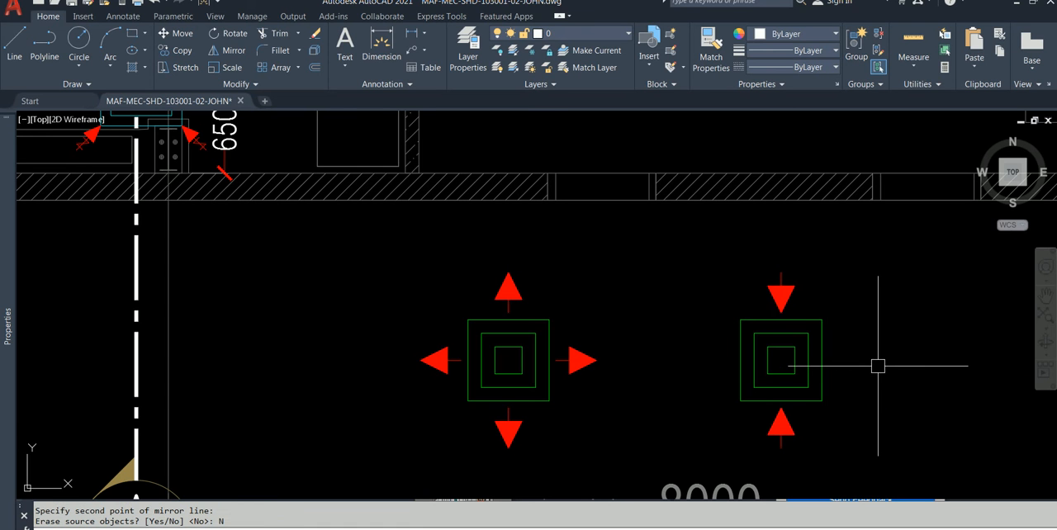
pyautogui.write('MI')
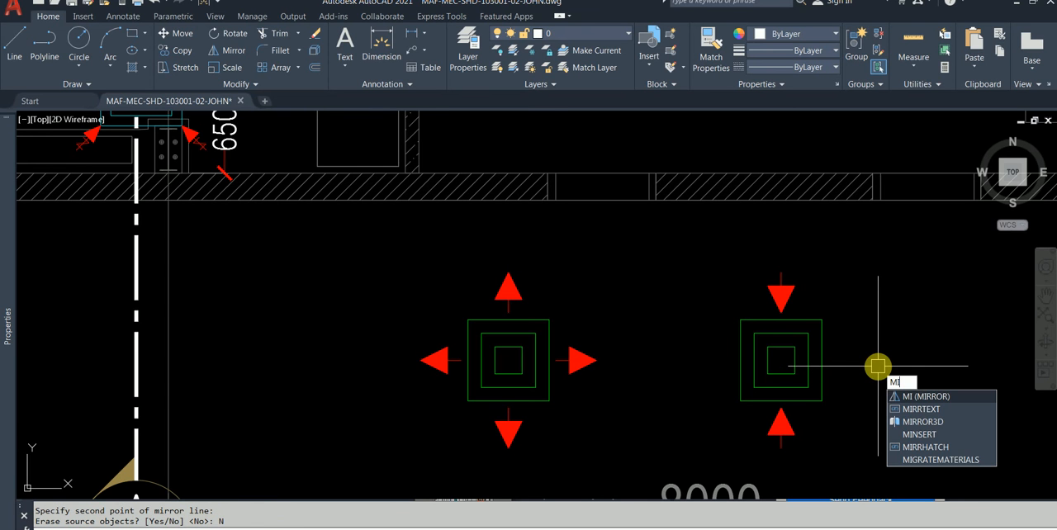
pyautogui.press('Escape')
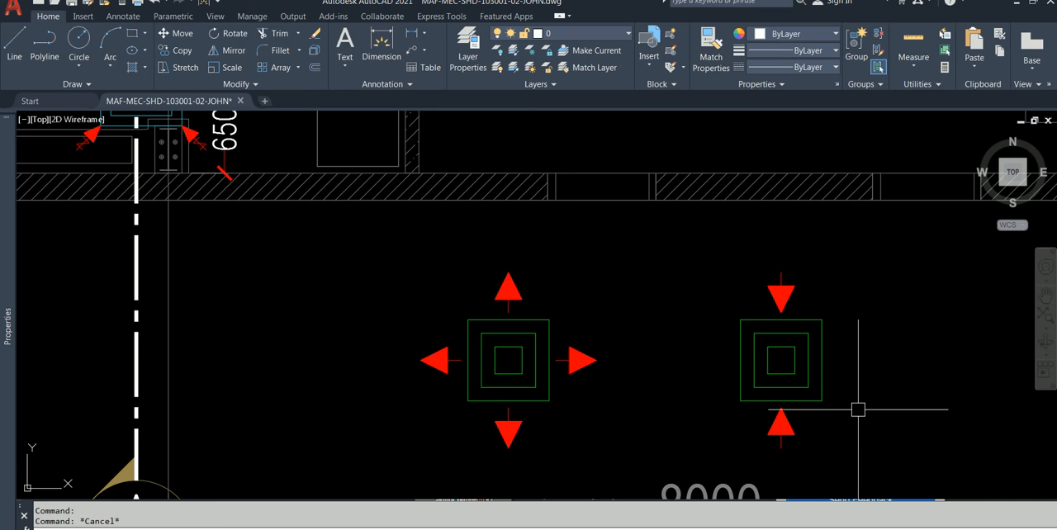
# Step: Try to rotate the second diffuser's upper and lower arrows to horizontal about the square's centre using the Reference option, and undo the rotation
pyautogui.write('RO')
pyautogui.press('Return')
pyautogui.click(837, 455)
pyautogui.click(649, 428)
pyautogui.click(822, 299)
pyautogui.click(767, 262)
pyautogui.press('Return')
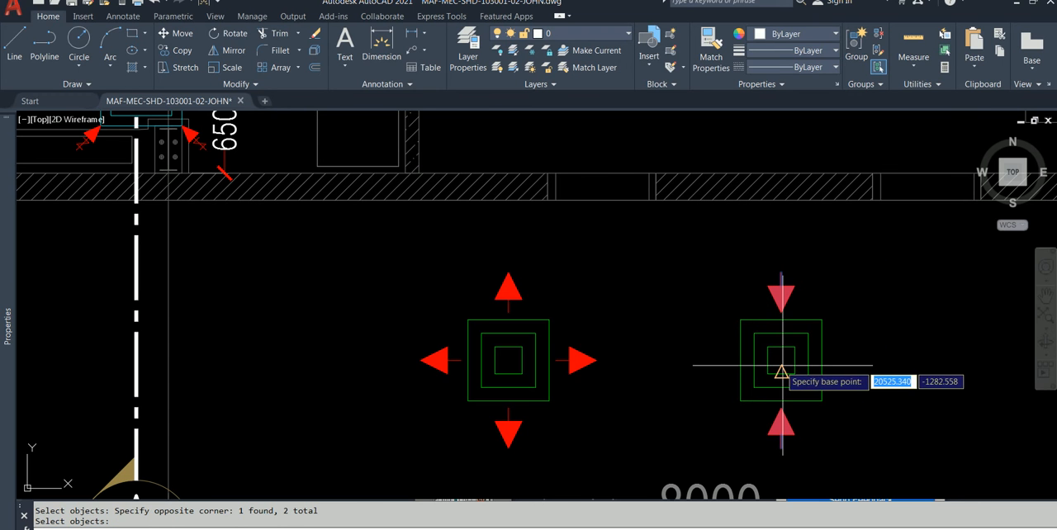
pyautogui.keyDown('shift'); pyautogui.rightClick(878, 353); pyautogui.keyUp('shift')
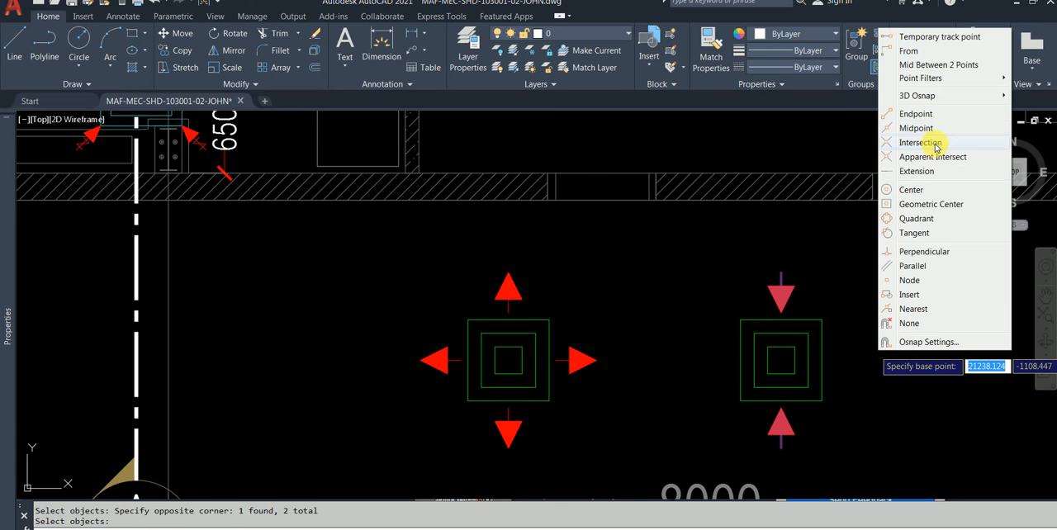
pyautogui.click(938, 64)
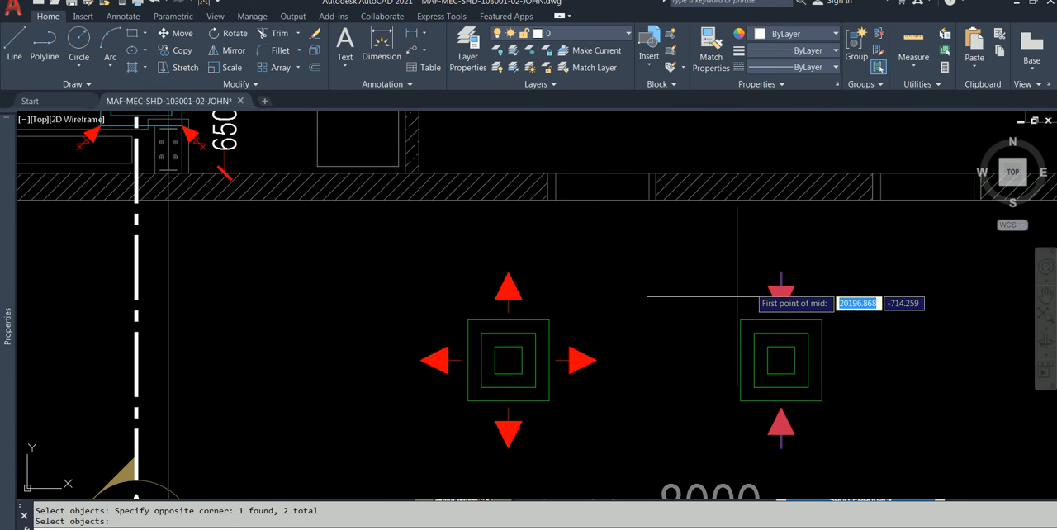
pyautogui.click(822, 401)
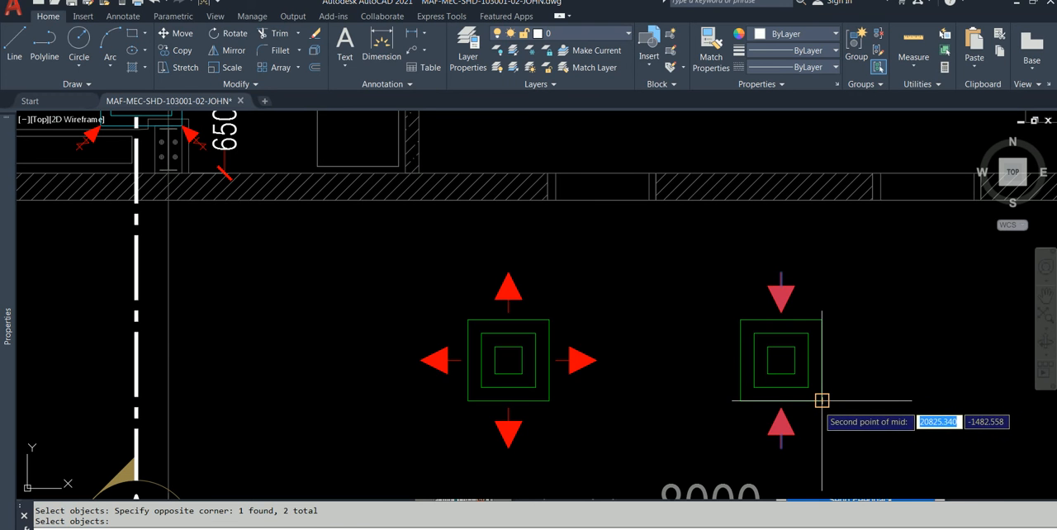
pyautogui.click(821, 401)
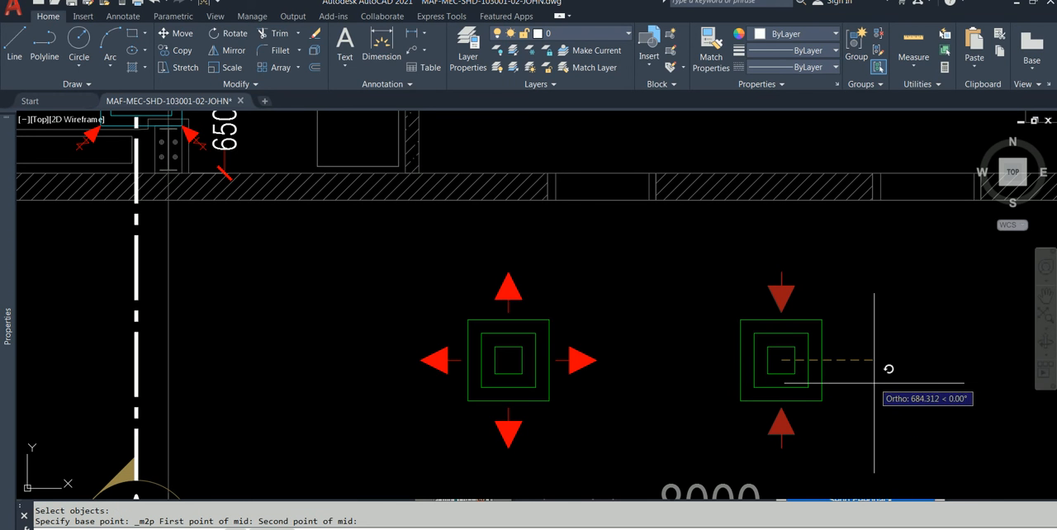
pyautogui.write('R')
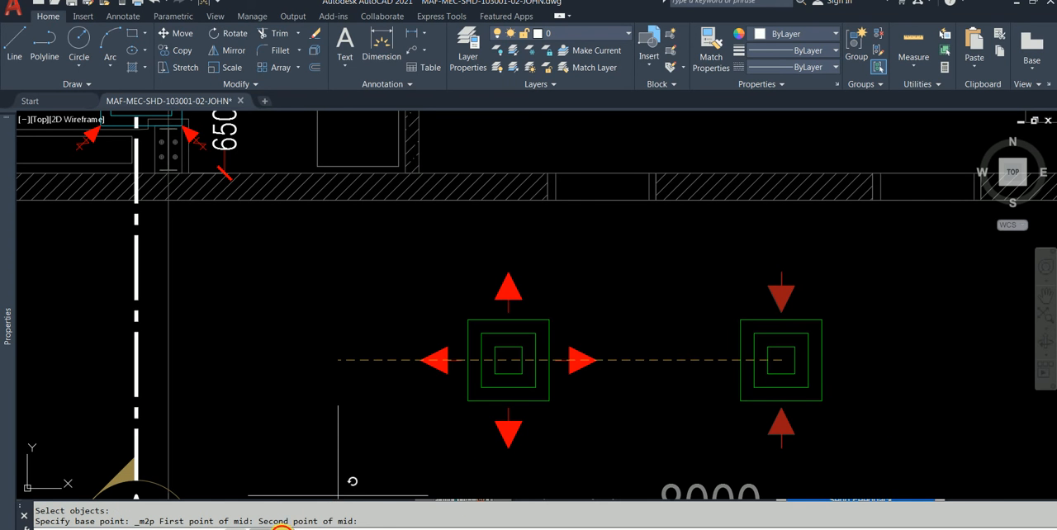
pyautogui.press('Return')
pyautogui.click(781, 401)
pyautogui.click(781, 312)
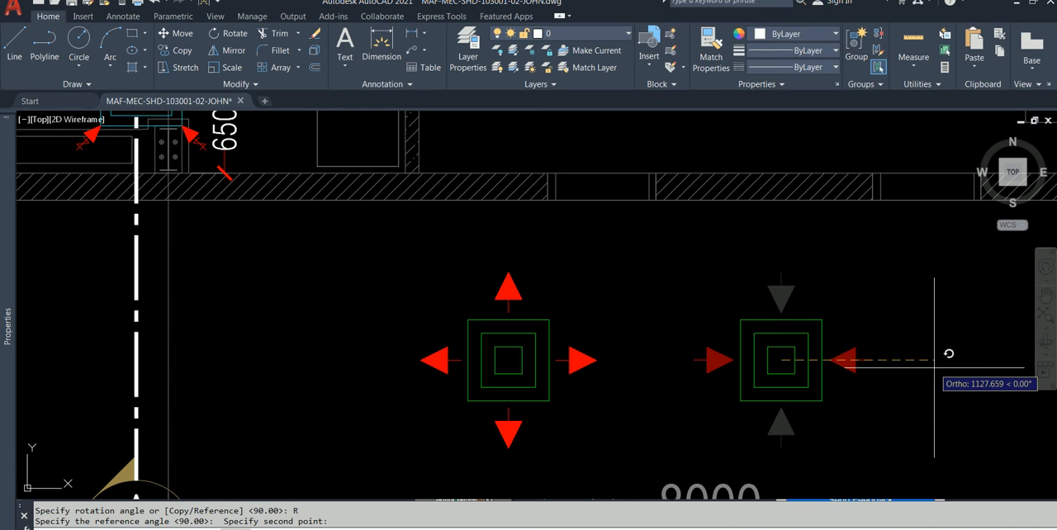
pyautogui.click(934, 367)
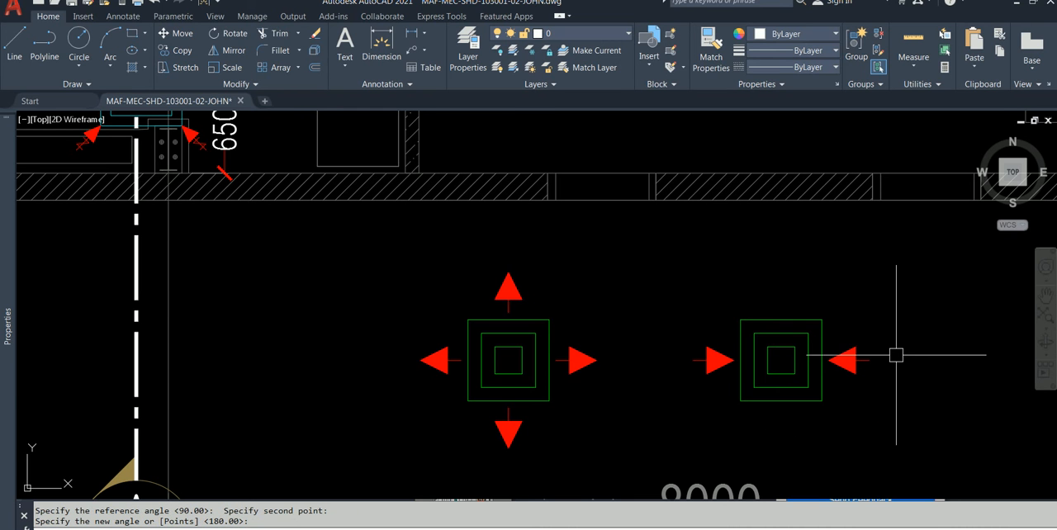
pyautogui.hotkey('ctrl', 'z')
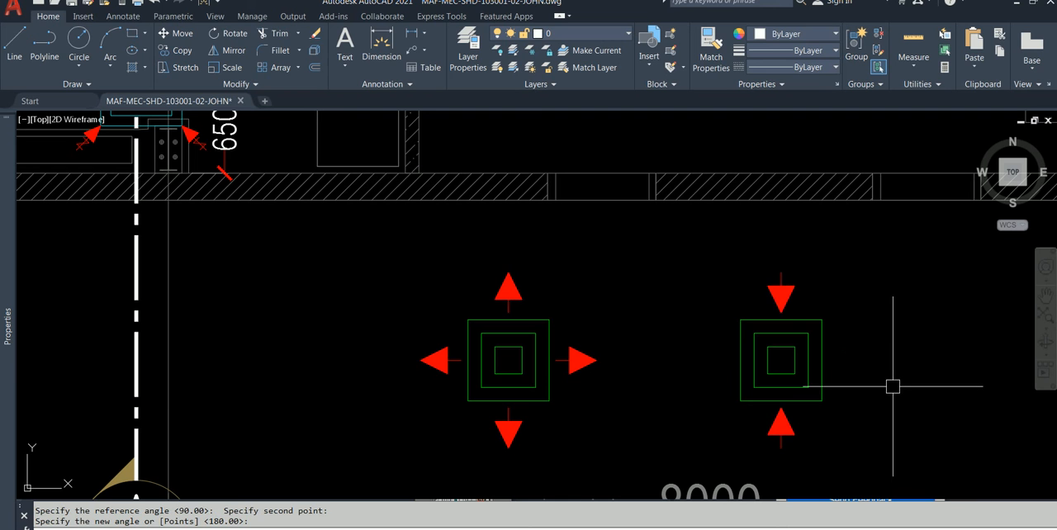
pyautogui.press('Escape')
pyautogui.click(814, 297)
pyautogui.click(754, 250)
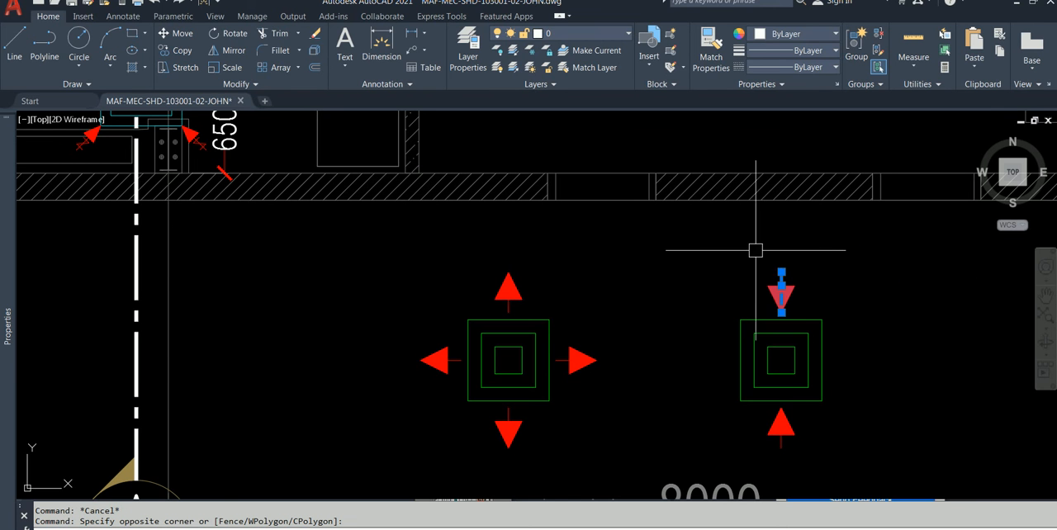
pyautogui.click(801, 459)
pyautogui.click(726, 415)
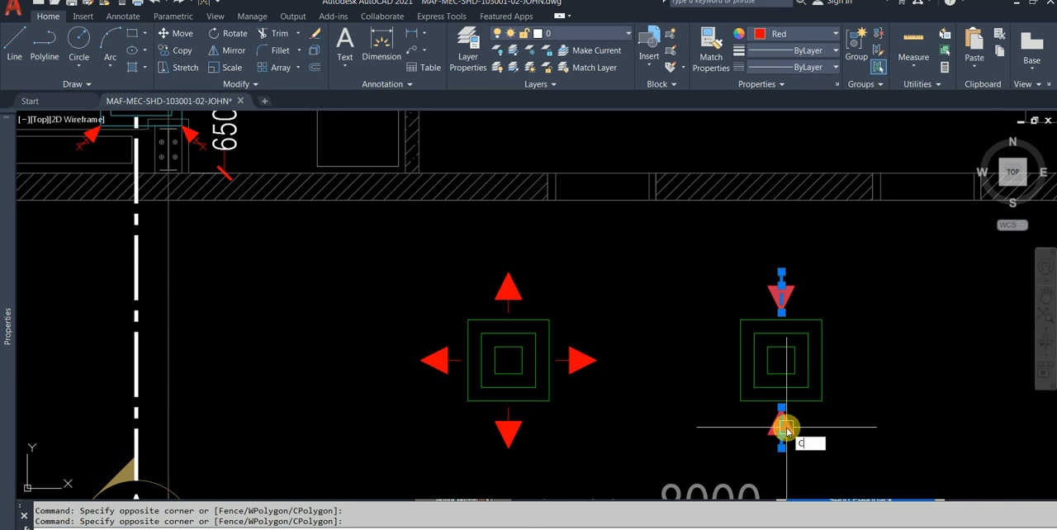
pyautogui.press('BackSpace')
pyautogui.write('ro')
pyautogui.press('Return')
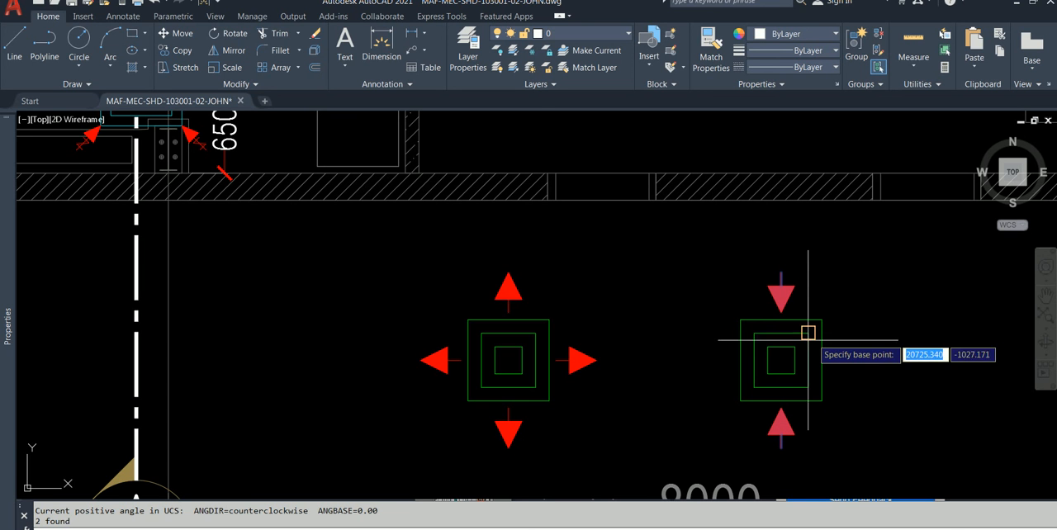
pyautogui.click(781, 401)
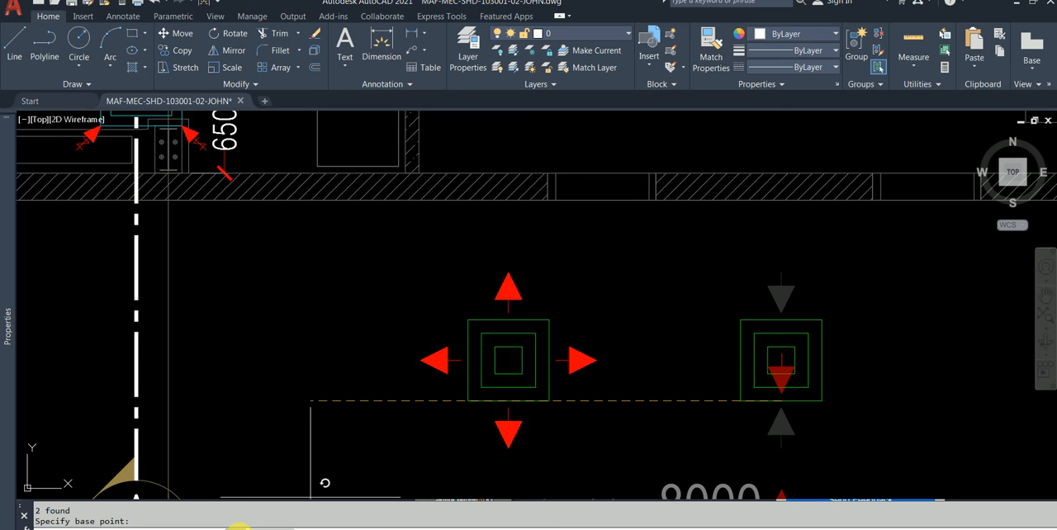
pyautogui.write('C')
pyautogui.press('Return')
pyautogui.write('R')
pyautogui.press('Return')
pyautogui.click(781, 401)
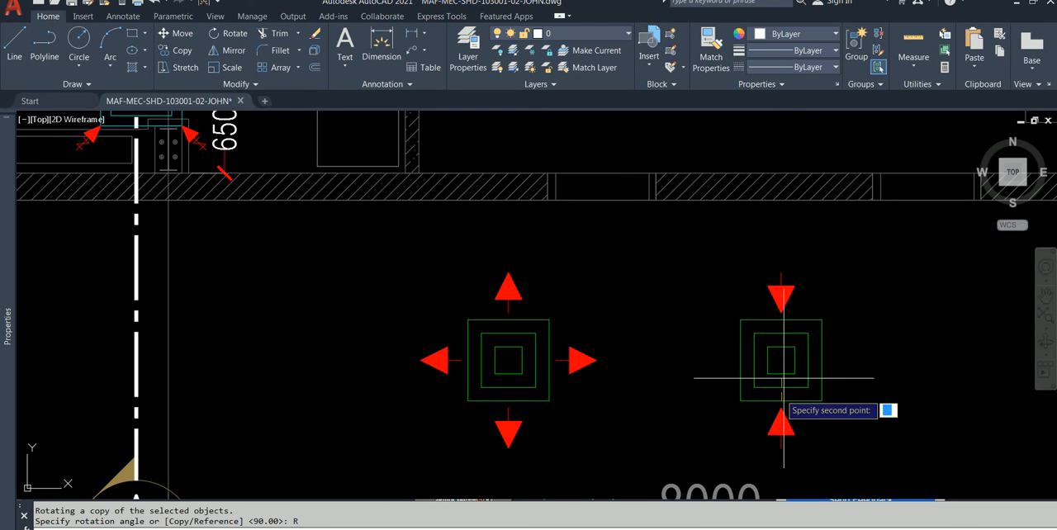
pyautogui.click(783, 314)
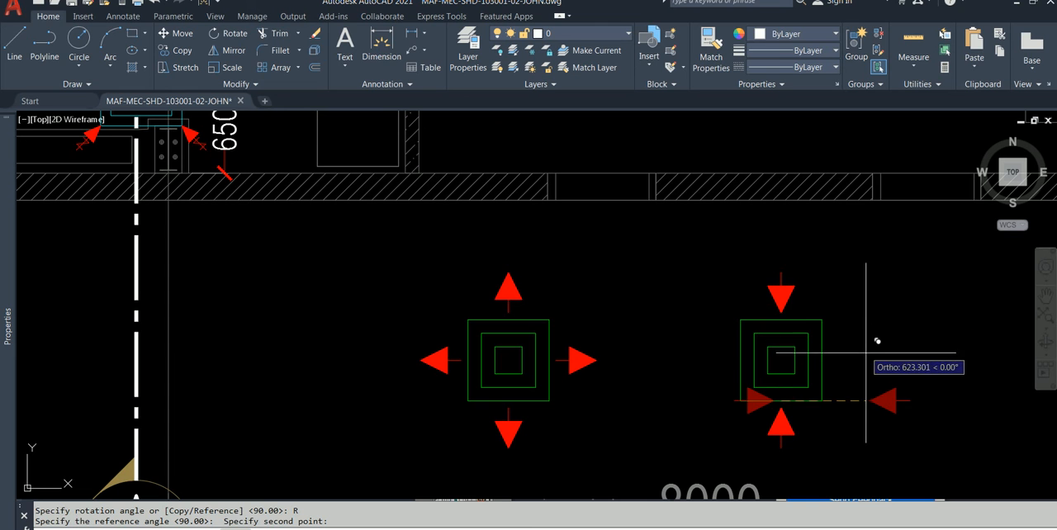
pyautogui.press('Escape')
pyautogui.press('Escape')
# Step: Rotate a copy of the second diffuser's upper and lower arrows 90° about the midpoint between the outer square's upper and lower edges
pyautogui.click(781, 423)
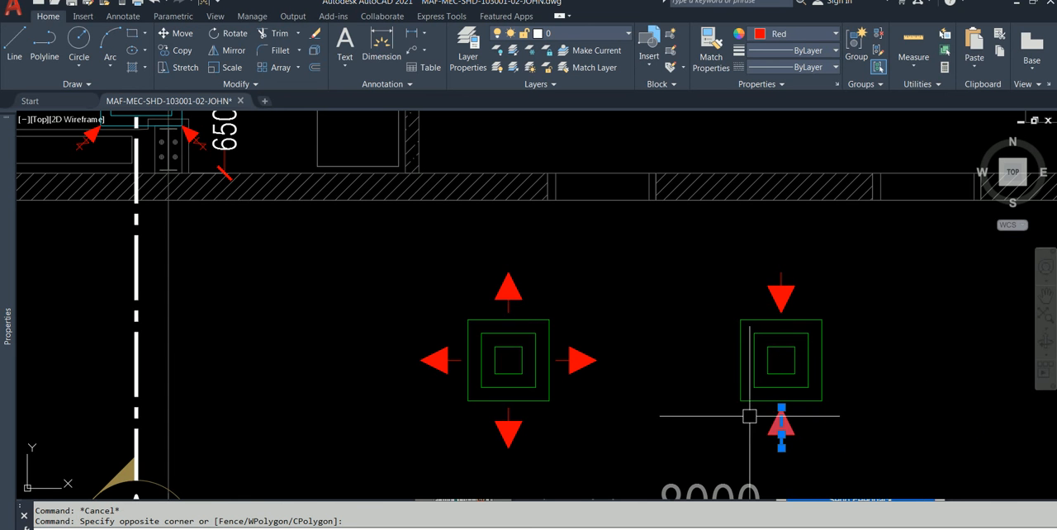
pyautogui.moveTo(805, 283); pyautogui.dragTo(744, 256)
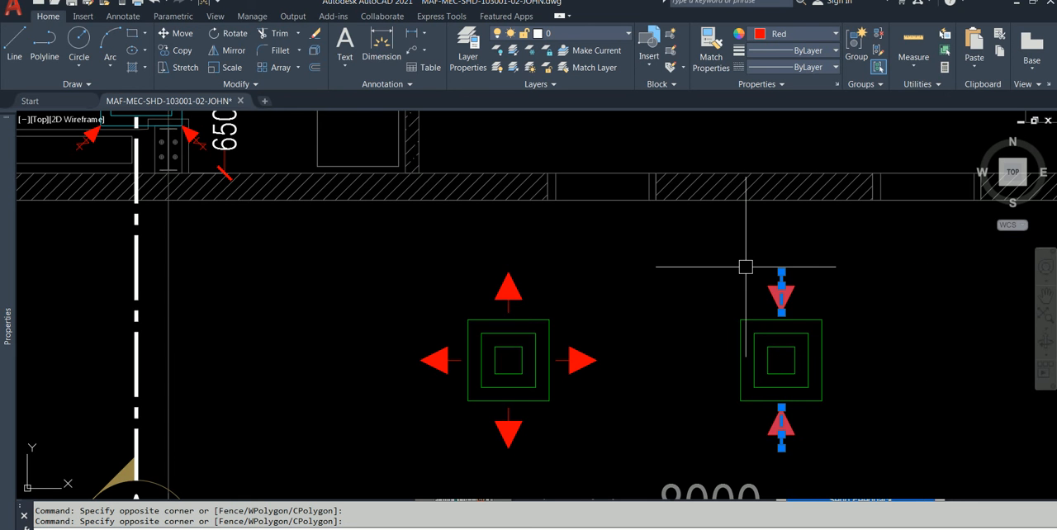
pyautogui.press('Return')
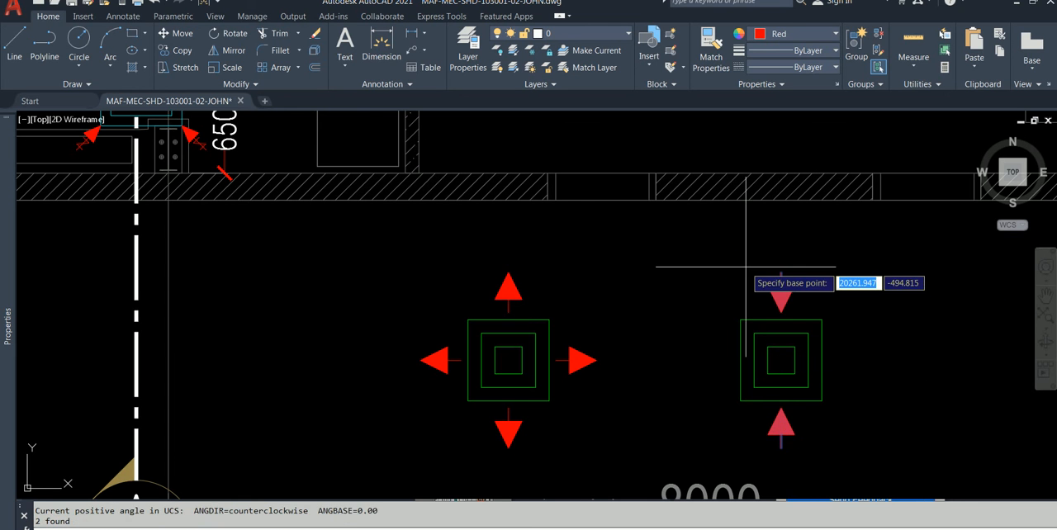
pyautogui.keyDown('shift'); pyautogui.rightClick(781, 368); pyautogui.keyUp('shift')
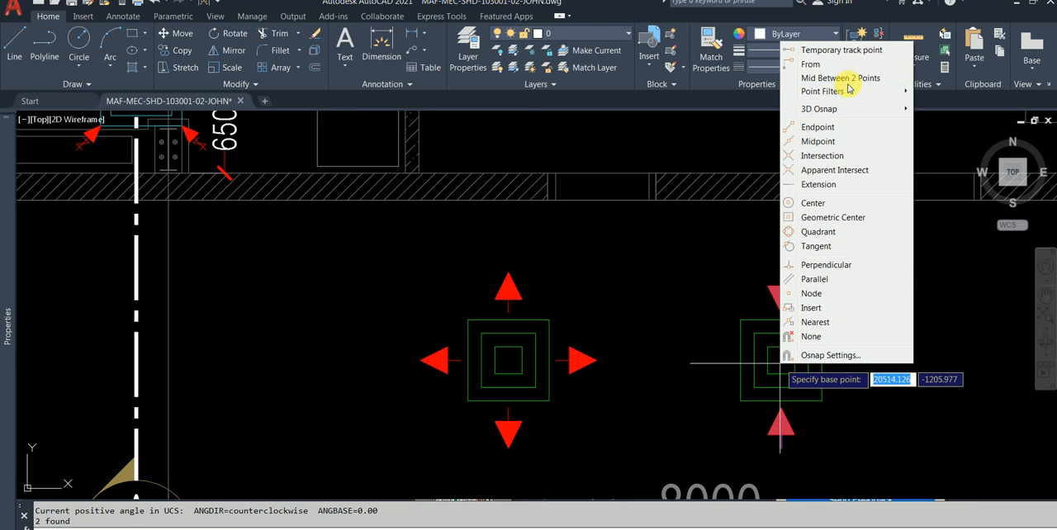
pyautogui.click(848, 80)
pyautogui.click(781, 321)
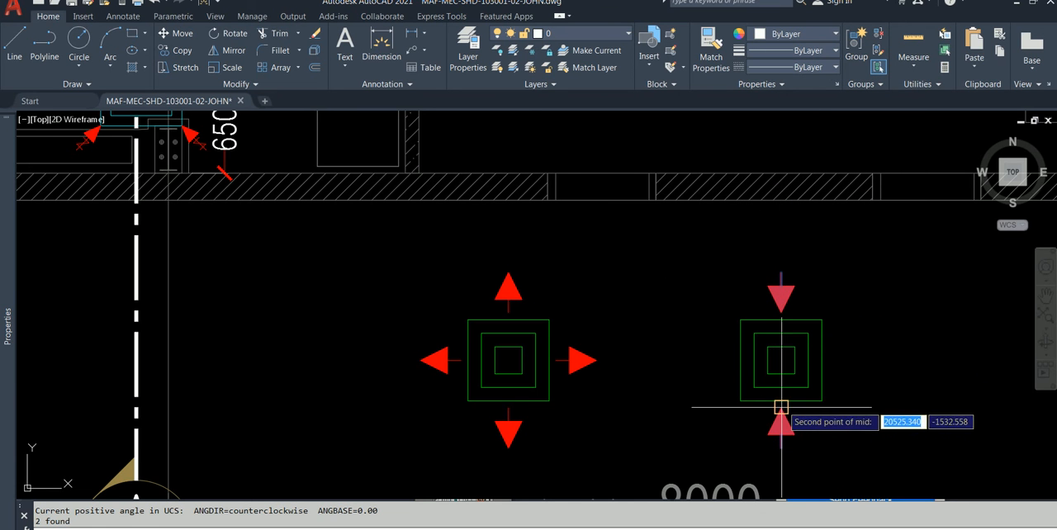
pyautogui.click(781, 400)
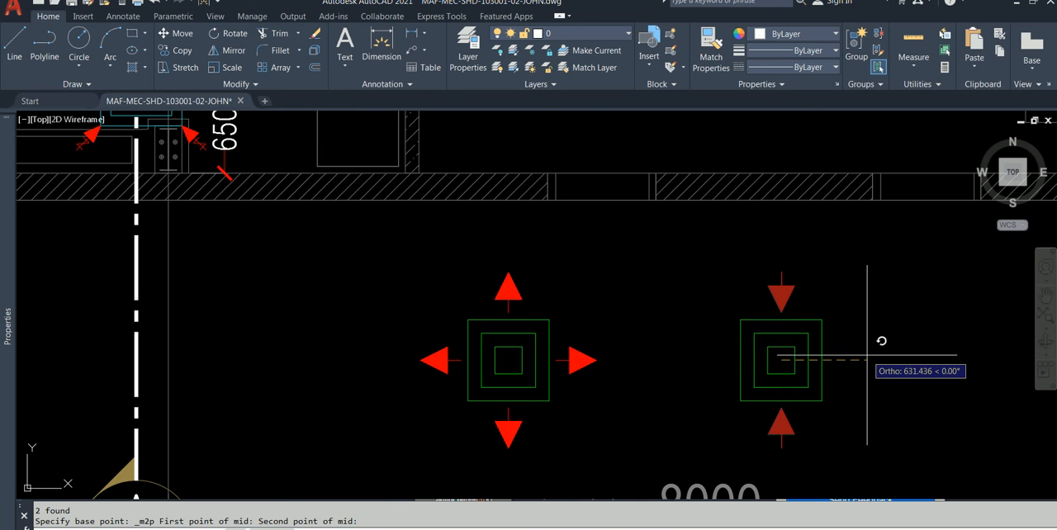
pyautogui.write('c')
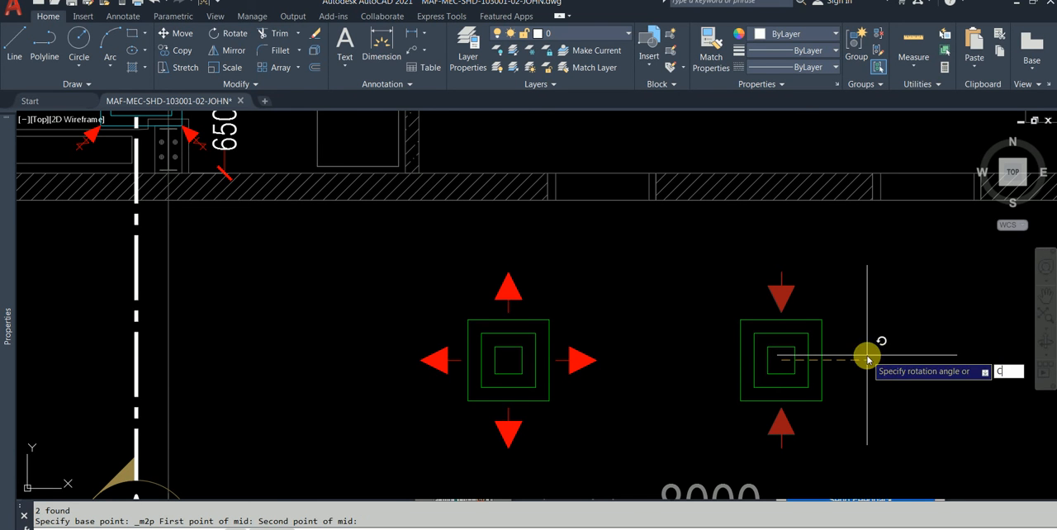
pyautogui.press('Return')
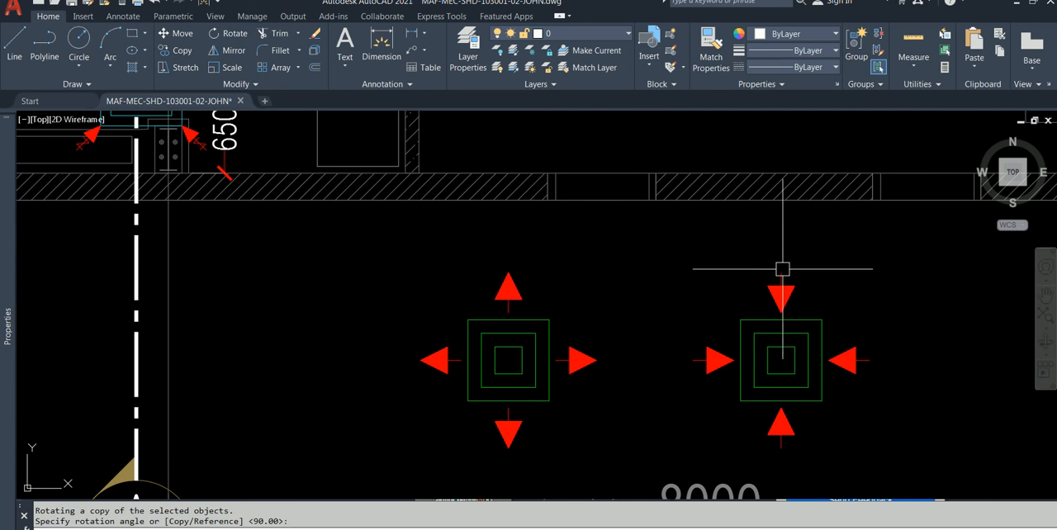
pyautogui.press('Escape')
# Step: Examine the plan's existing 650 dimension between the ceiling diffuser and the hatched wall
pyautogui.scroll(-2, 864, 327)
pyautogui.scroll(2, 863, 328)
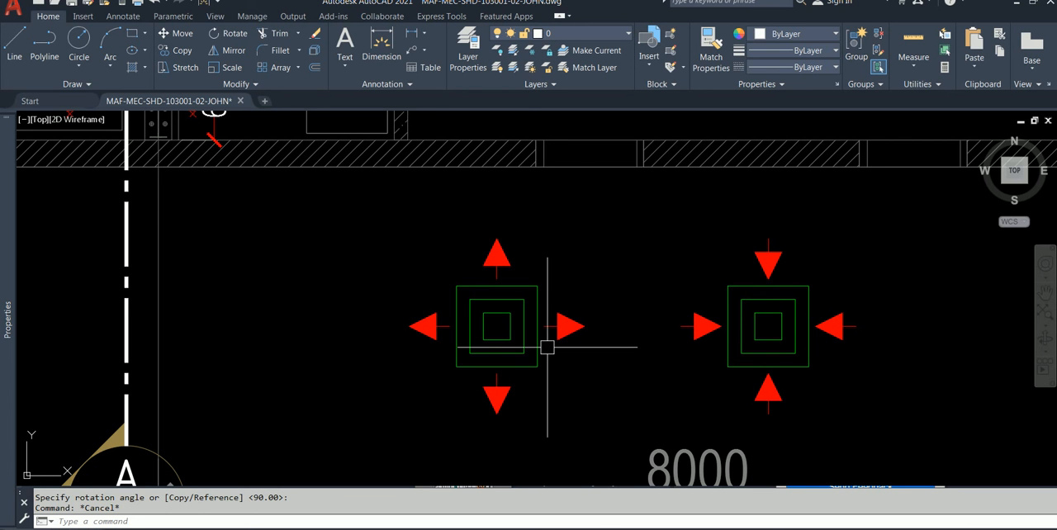
pyautogui.moveTo(556, 354)
pyautogui.mouseDown(button='middle')
pyautogui.moveTo(558, 333)
pyautogui.moveTo(568, 356)
pyautogui.mouseUp(button='middle')
pyautogui.scroll(-2, 569, 340)
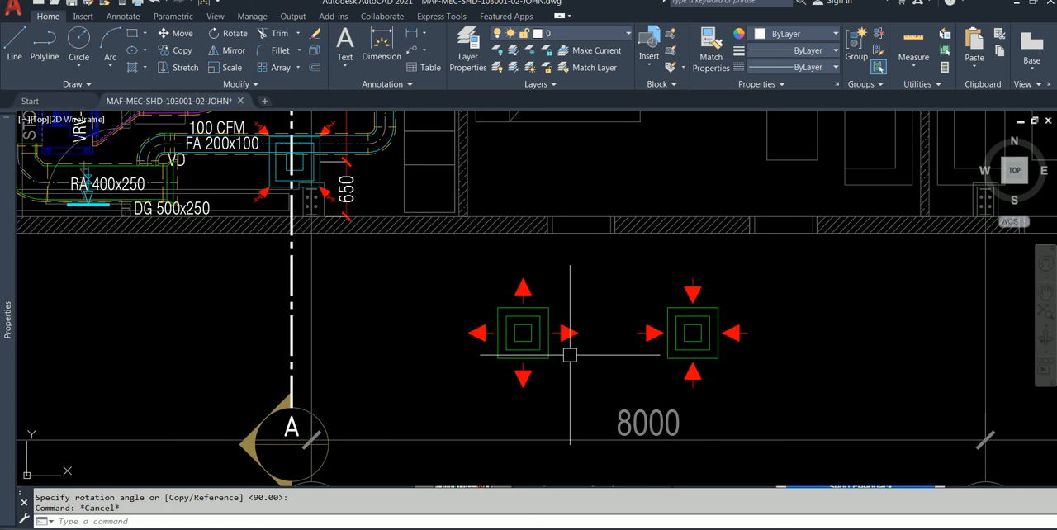
pyautogui.click(347, 199)
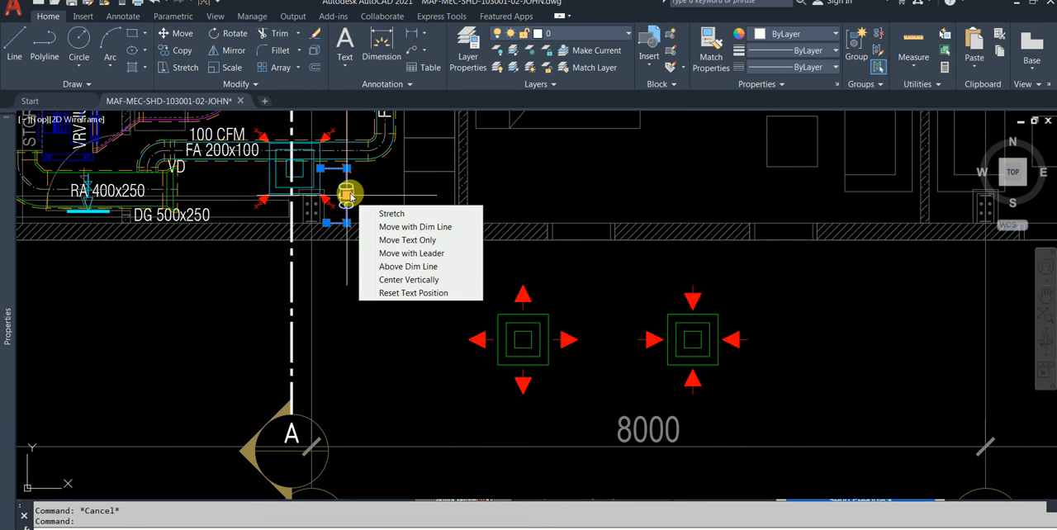
pyautogui.scroll(4, 345, 168)
pyautogui.scroll(2, 347, 169)
pyautogui.press('Escape')
pyautogui.click(355, 233)
pyautogui.press('Escape')
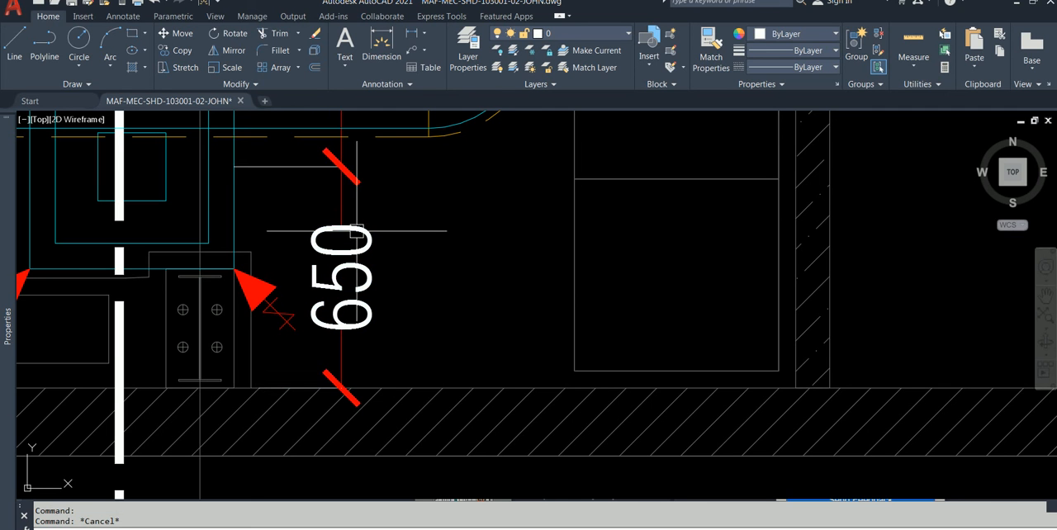
pyautogui.click(336, 200)
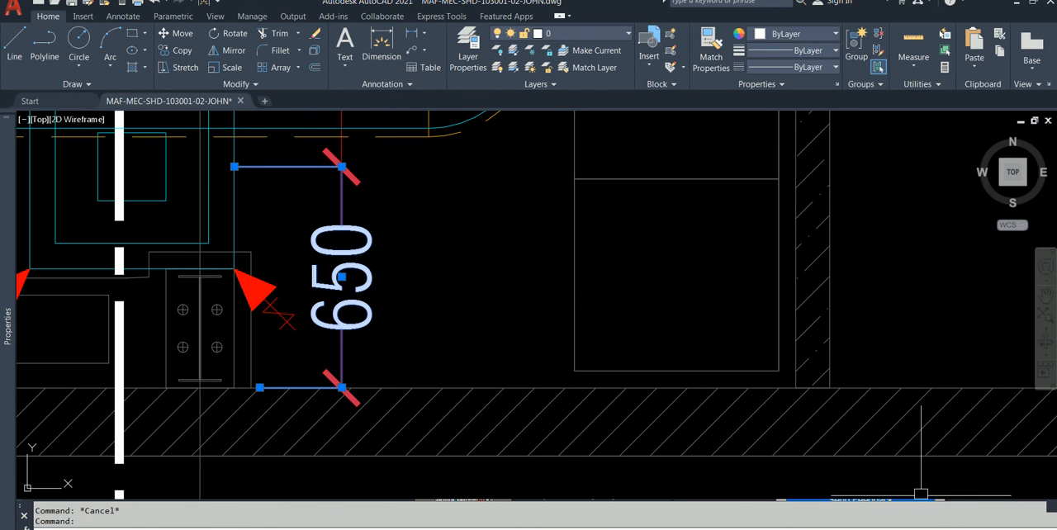
pyautogui.click(1049, 529)
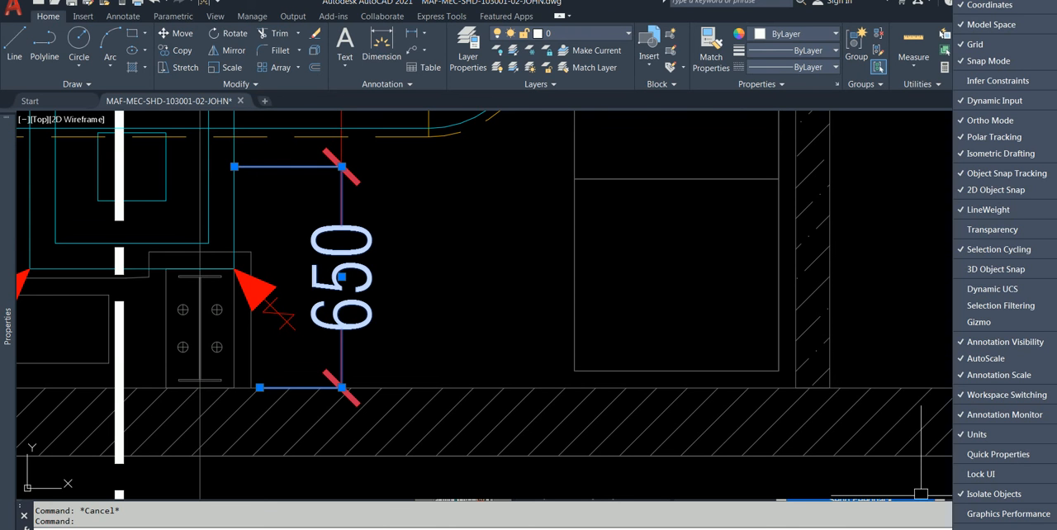
pyautogui.click(1018, 456)
pyautogui.click(546, 285)
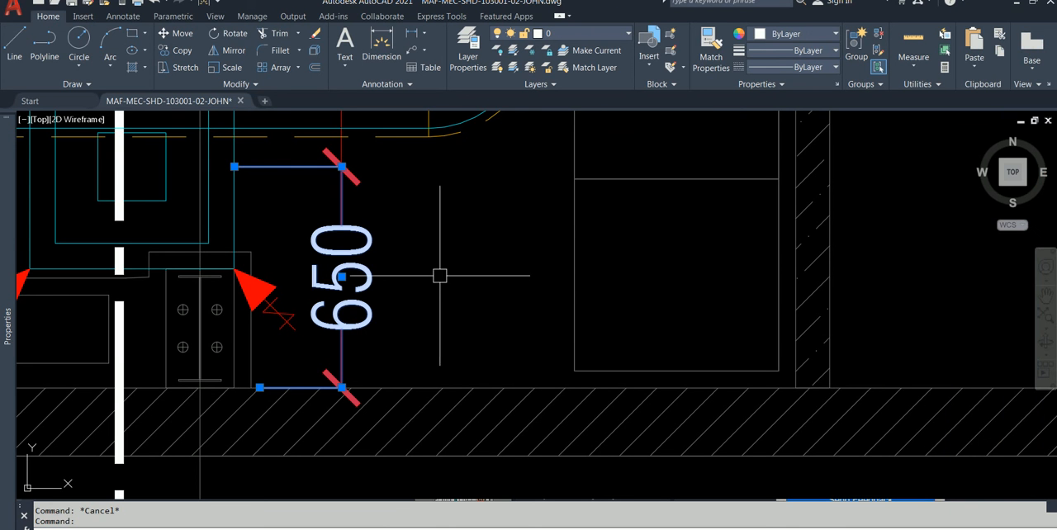
pyautogui.press('Escape')
# Step: Use Add Selected on the existing 650 dimension to dimension the first diffuser's outer square width, placing it above the upper arrow
pyautogui.click(362, 234)
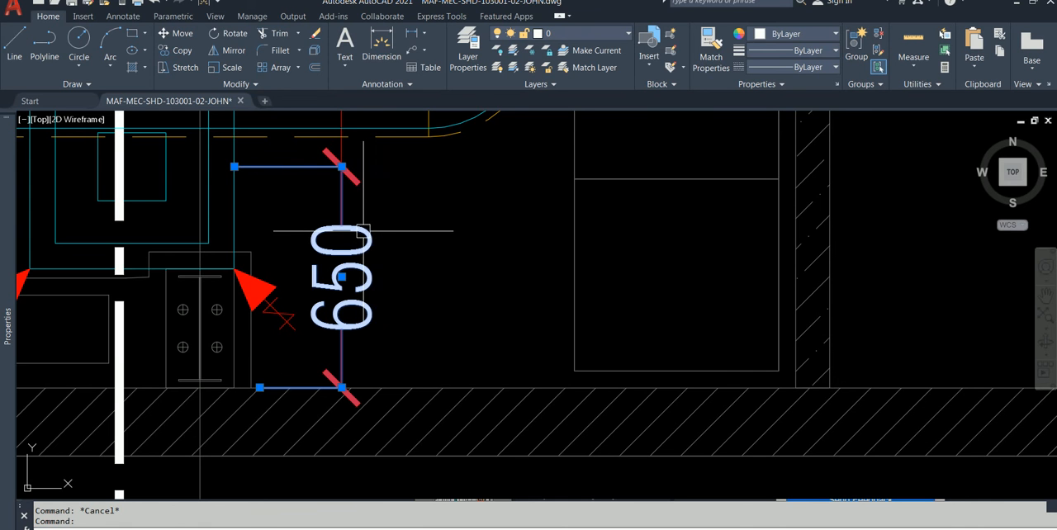
pyautogui.rightClick(363, 232)
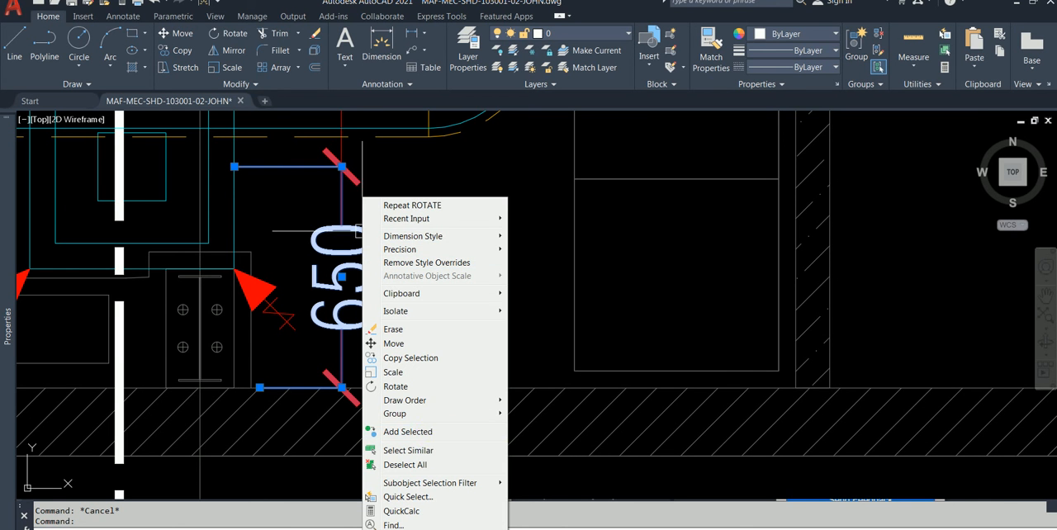
pyautogui.click(430, 436)
pyautogui.scroll(-3, 441, 441)
pyautogui.moveTo(467, 418); pyautogui.dragTo(427, 180, button='middle')
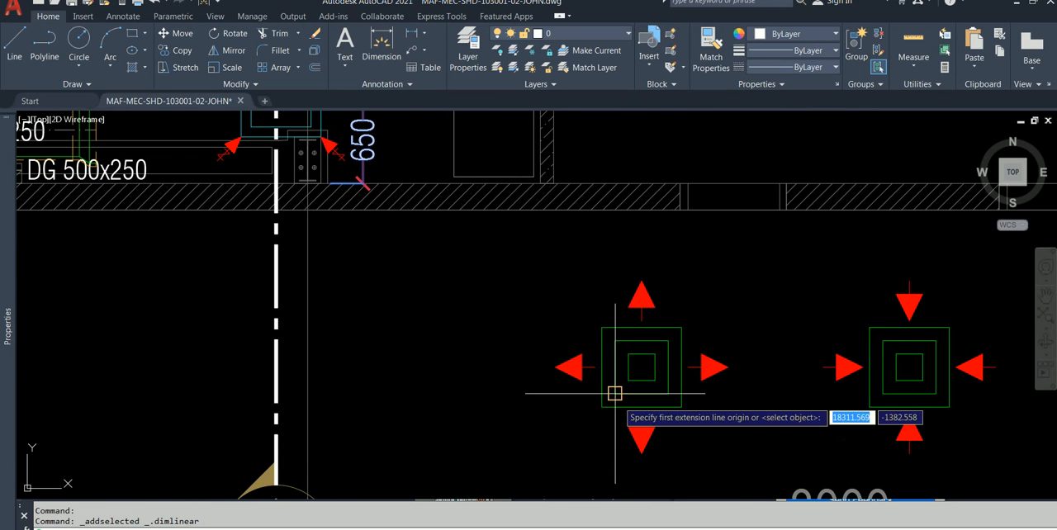
pyautogui.click(601, 327)
pyautogui.click(681, 327)
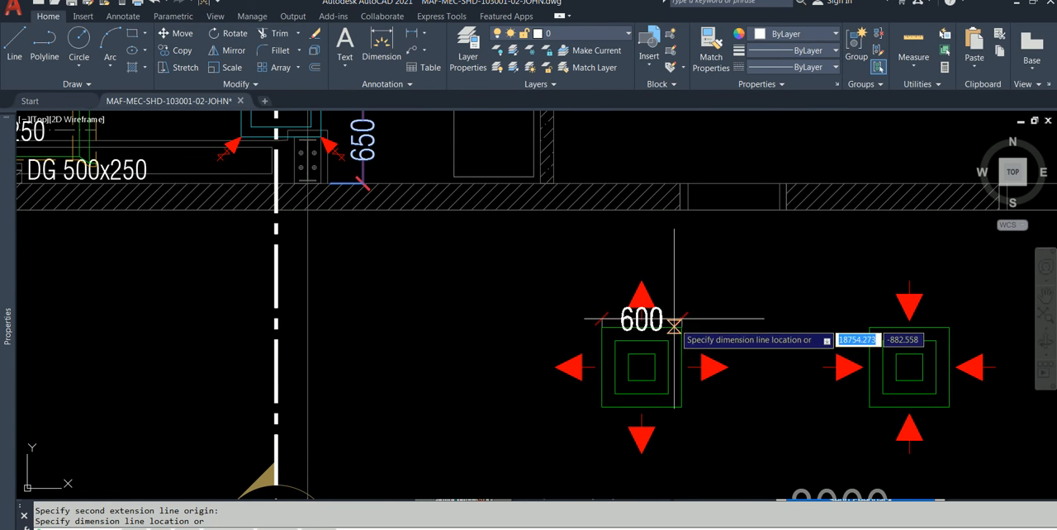
pyautogui.click(653, 253)
# Step: Dimension the height of the first diffuser's outer square with Add Selected, placing the dimension line beyond its left arrow
pyautogui.press('Return')
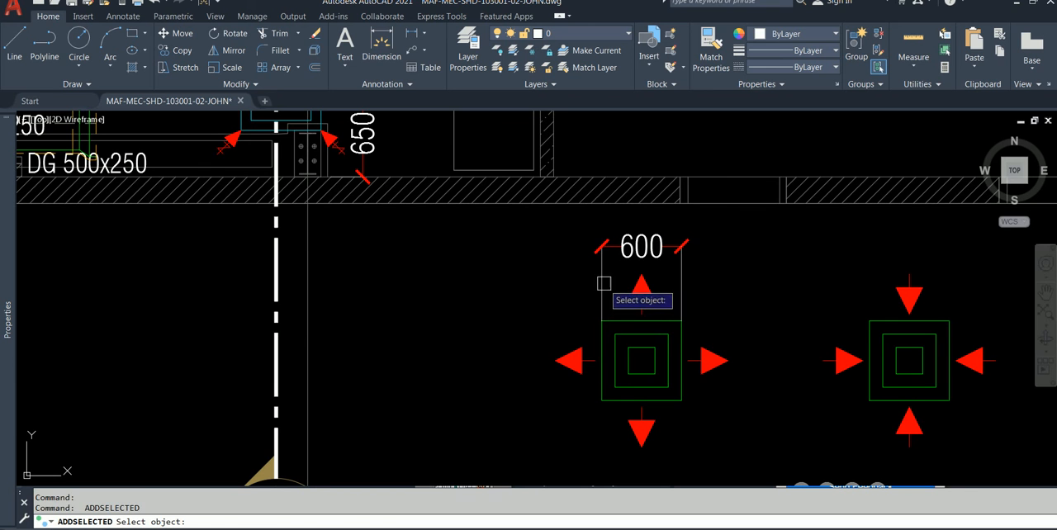
pyautogui.click(603, 283)
pyautogui.click(601, 320)
pyautogui.click(602, 400)
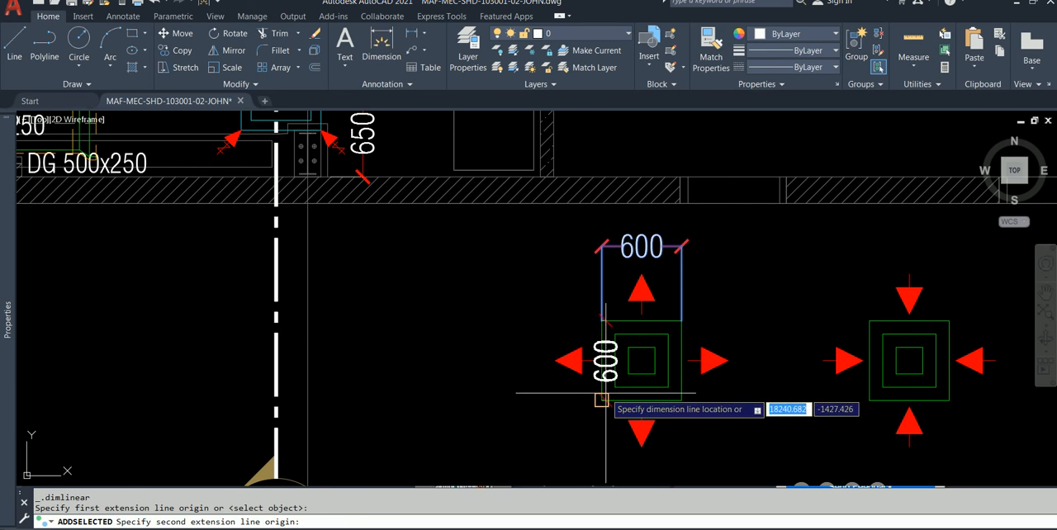
pyautogui.click(527, 363)
pyautogui.press('Escape')
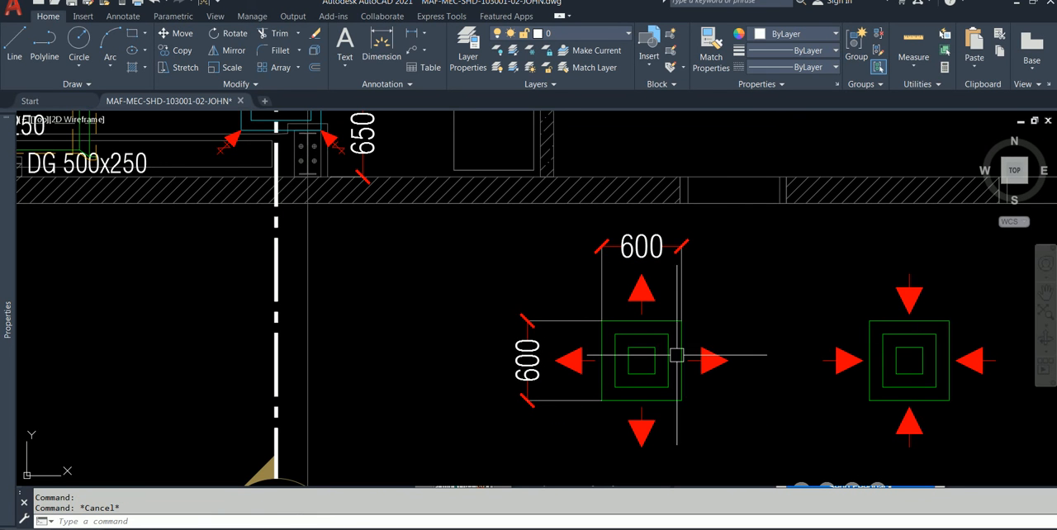
# Step: Dimension the width of the second diffuser's outer square by adding a dimension based on the first diffuser's width dimension, above the upper arrow
pyautogui.click(682, 272)
pyautogui.rightClick(683, 278)
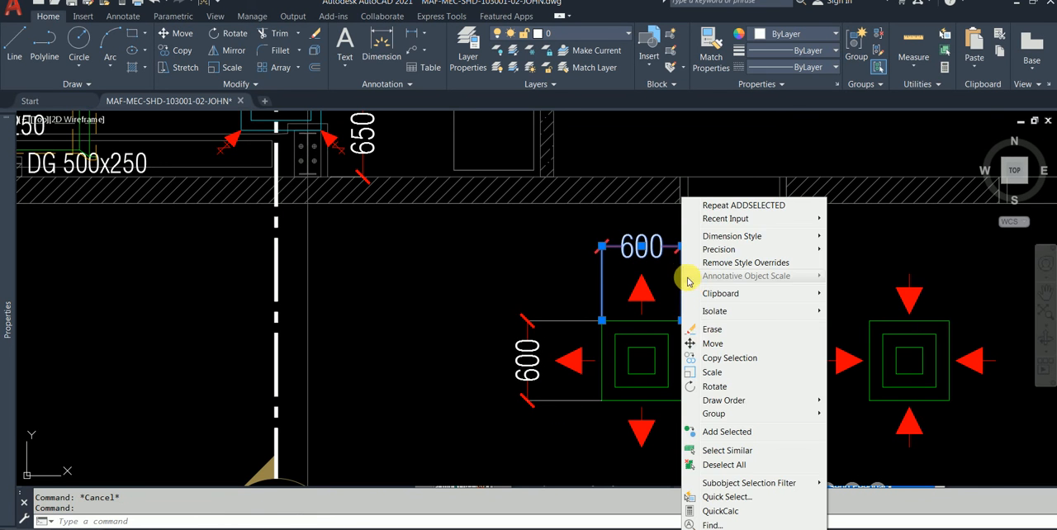
pyautogui.click(742, 205)
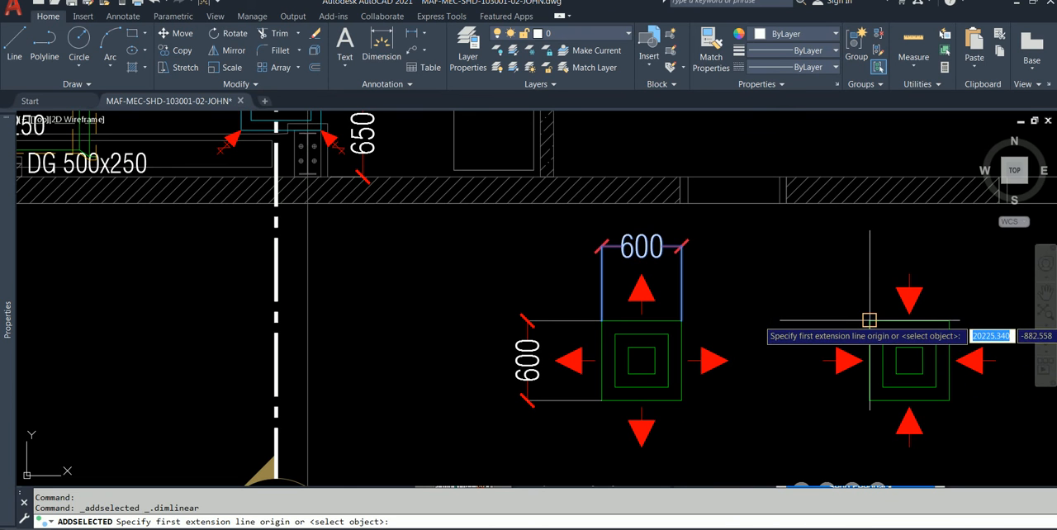
pyautogui.click(869, 321)
pyautogui.click(948, 320)
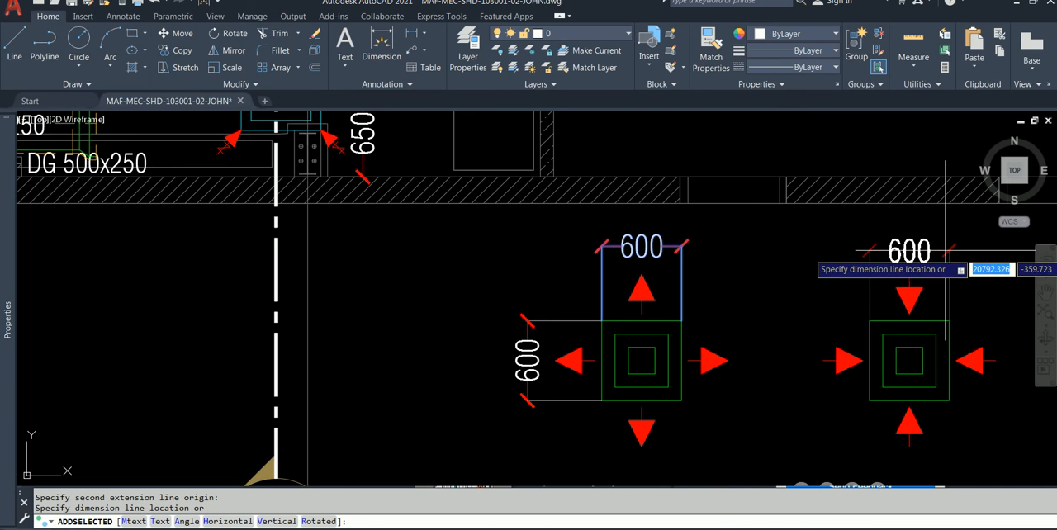
pyautogui.click(945, 245)
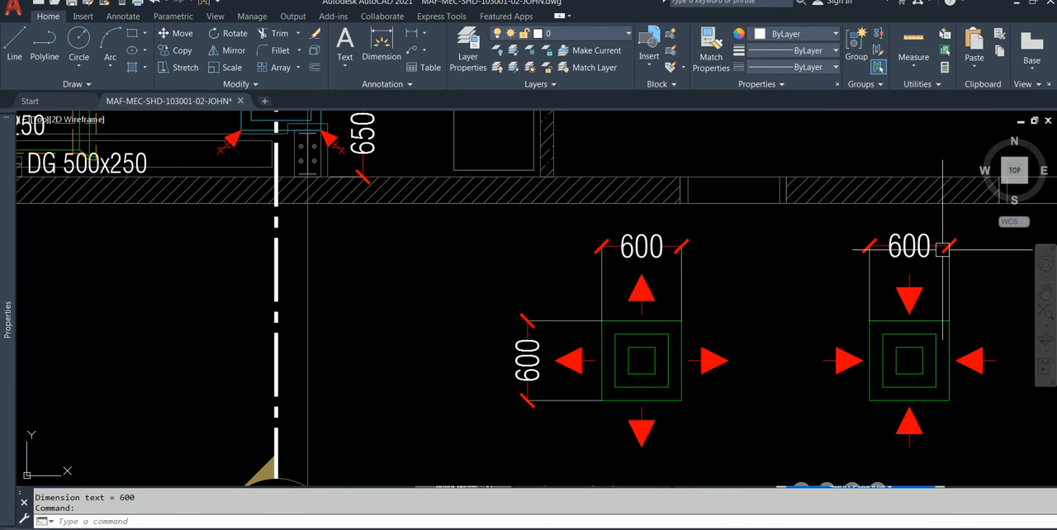
# Step: Dimension the height of the second diffuser's outer square with Add Selected, placing the dimension line beyond its left arrow
pyautogui.press('Return')
pyautogui.click(948, 264)
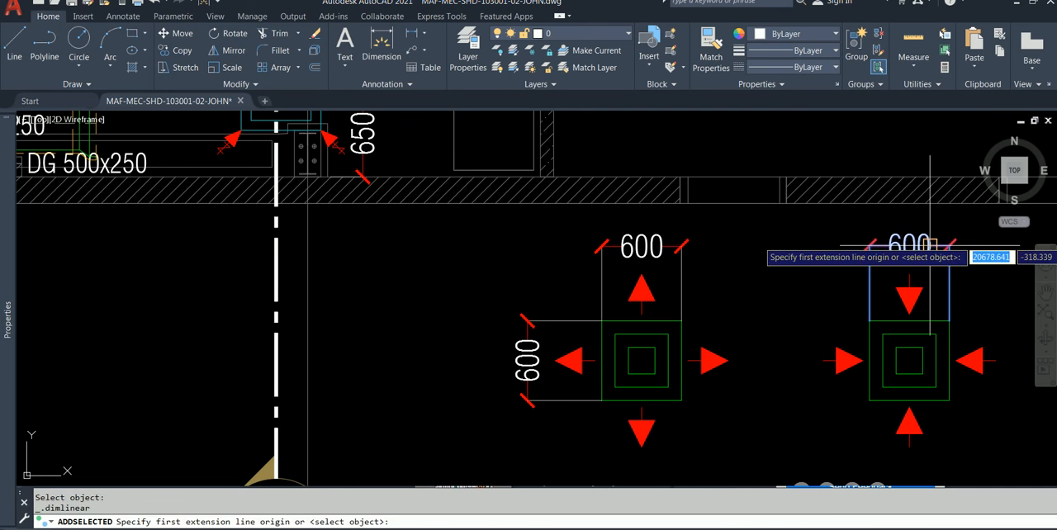
pyautogui.click(869, 320)
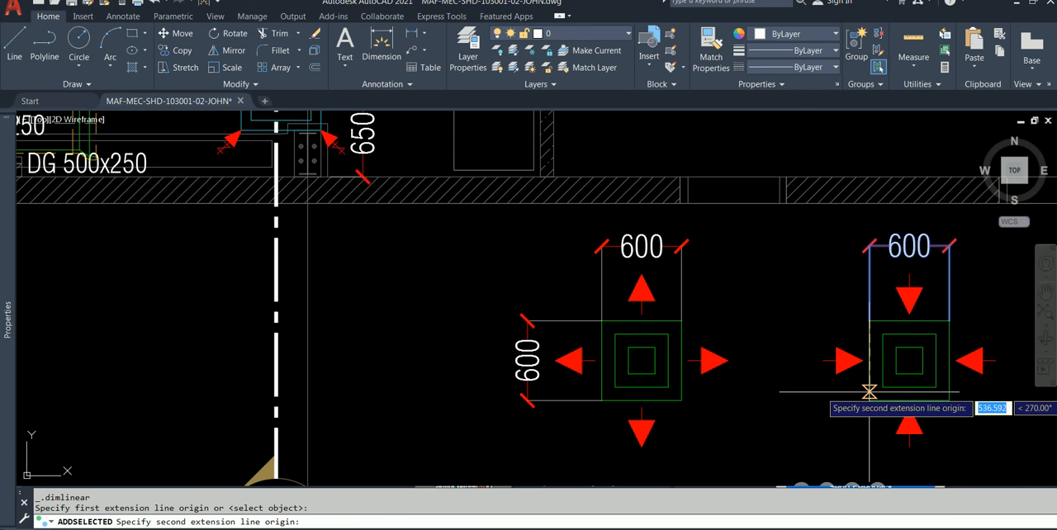
pyautogui.click(869, 400)
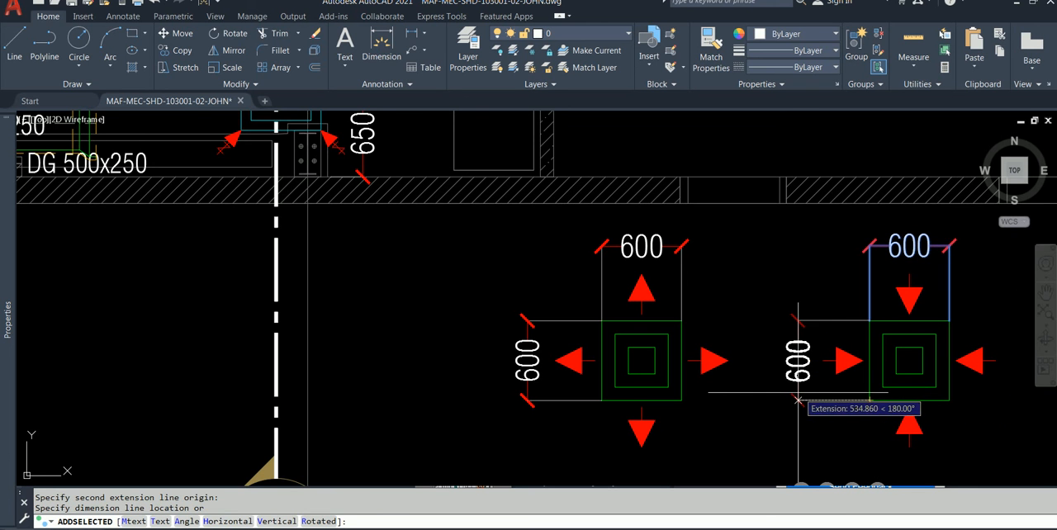
pyautogui.click(794, 398)
pyautogui.press('Escape')
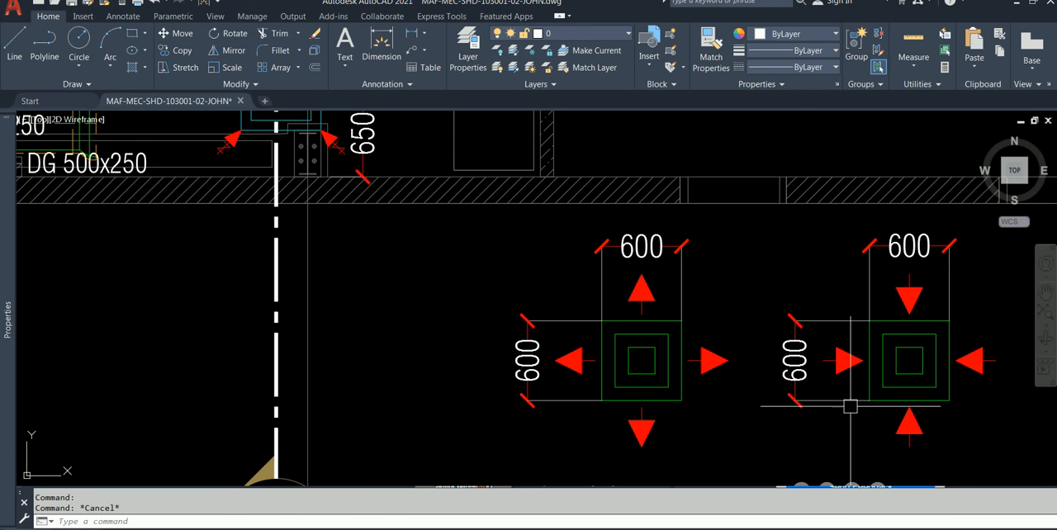
pyautogui.moveTo(746, 304); pyautogui.dragTo(690, 286, button='middle')
pyautogui.moveTo(712, 326)
pyautogui.mouseDown(button='middle')
pyautogui.moveTo(759, 458)
pyautogui.moveTo(764, 524)
pyautogui.moveTo(747, 437)
pyautogui.moveTo(660, 382)
pyautogui.moveTo(651, 361)
pyautogui.mouseUp(button='middle')
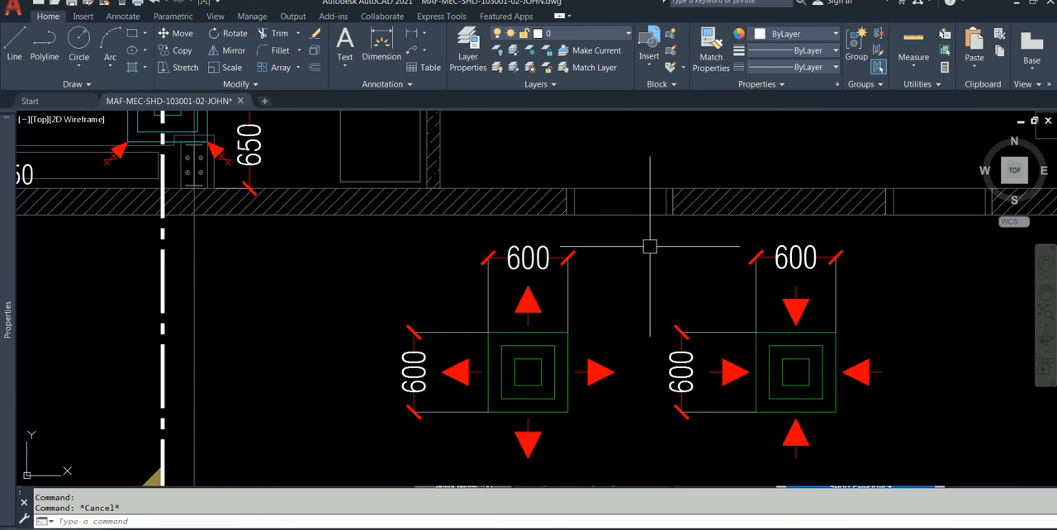
pyautogui.click(538, 335)
pyautogui.press('Escape')
pyautogui.click(520, 259)
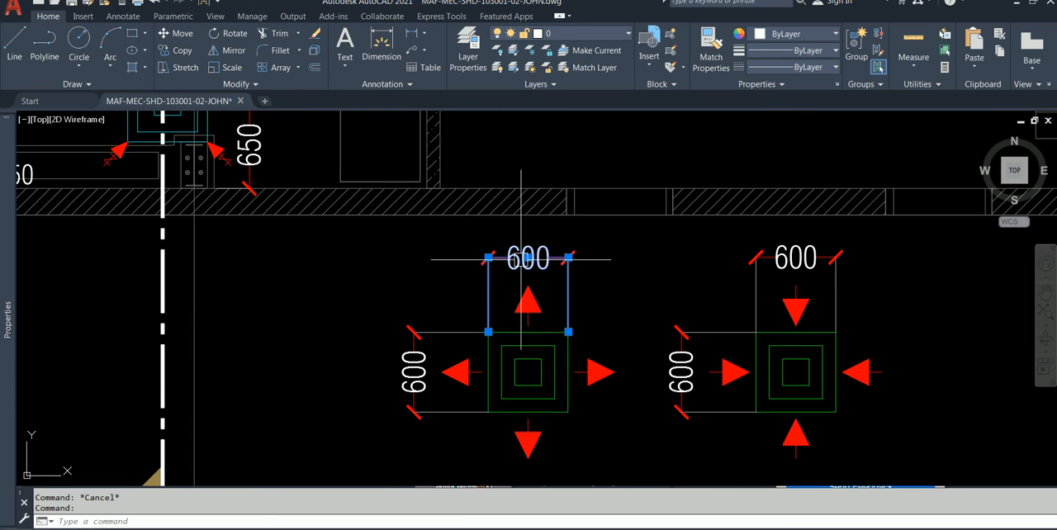
pyautogui.press('Escape')
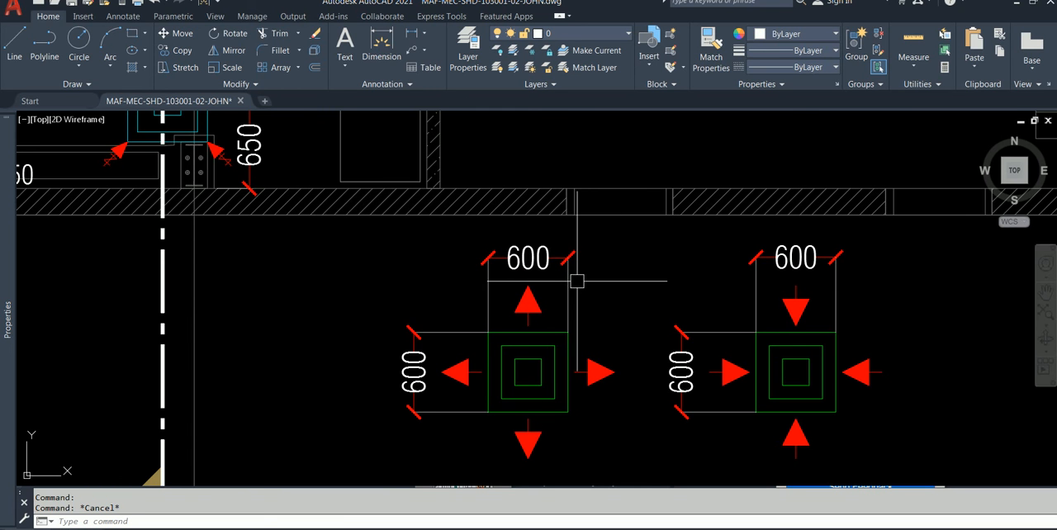
# Step: Start a block definition named MECH-SUPPLY-AIR-TERMINAL with its base point midway between two opposite corners of the first diffuser's outer square
pyautogui.click(671, 33)
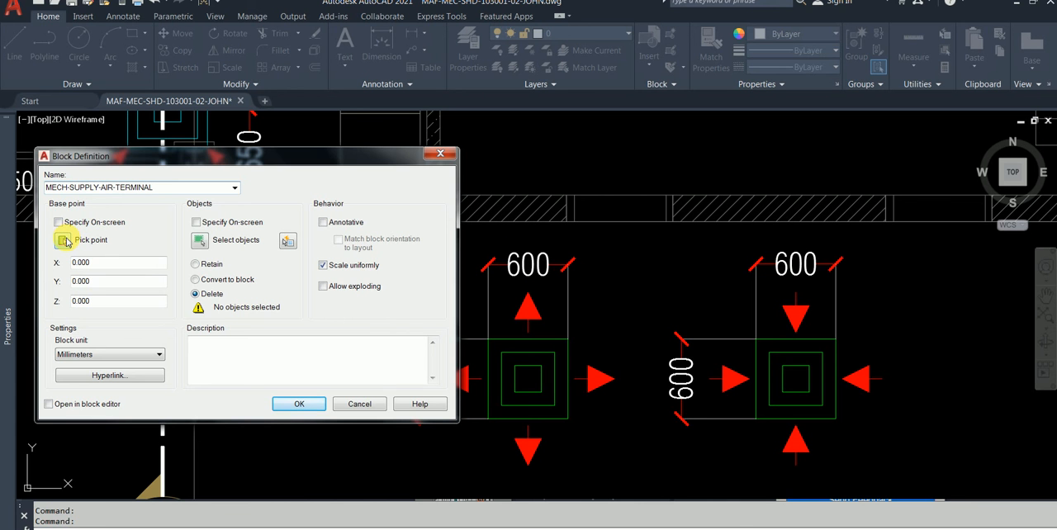
pyautogui.click(63, 241)
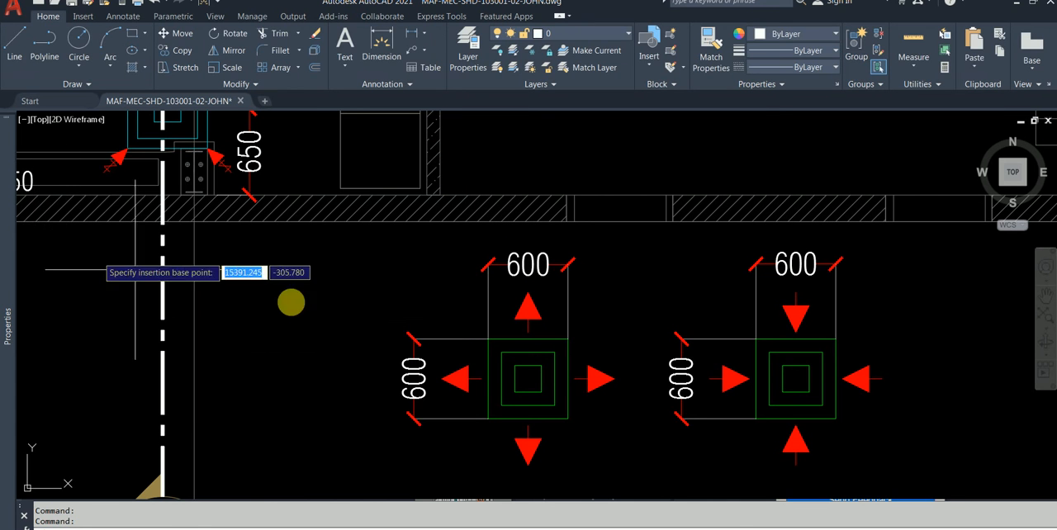
pyautogui.keyDown('shift'); pyautogui.rightClick(411, 282); pyautogui.keyUp('shift')
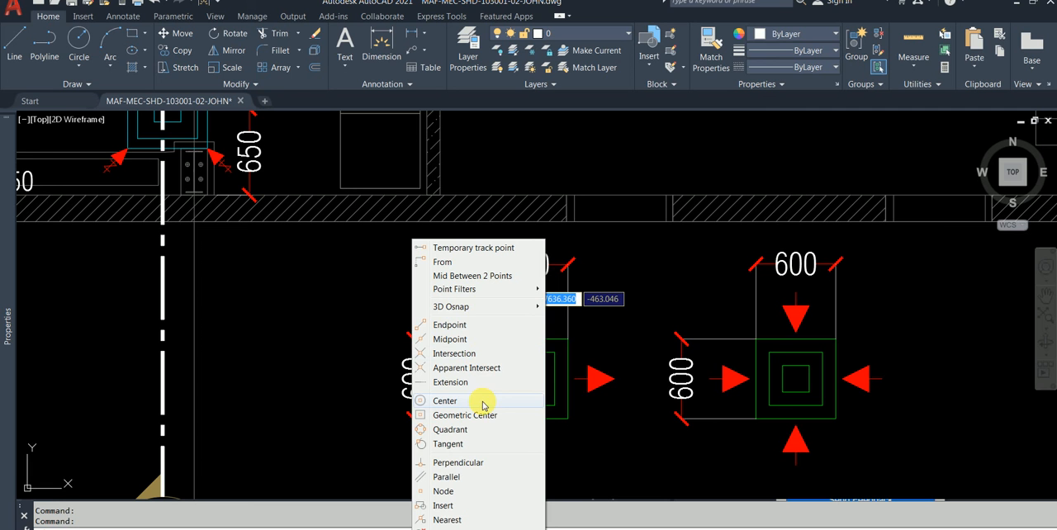
pyautogui.click(473, 276)
pyautogui.click(488, 339)
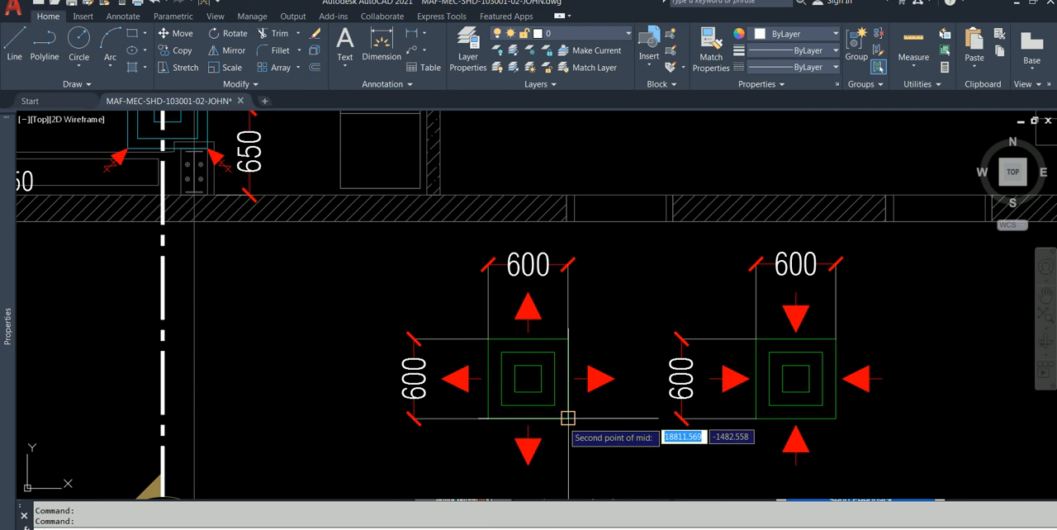
pyautogui.click(567, 418)
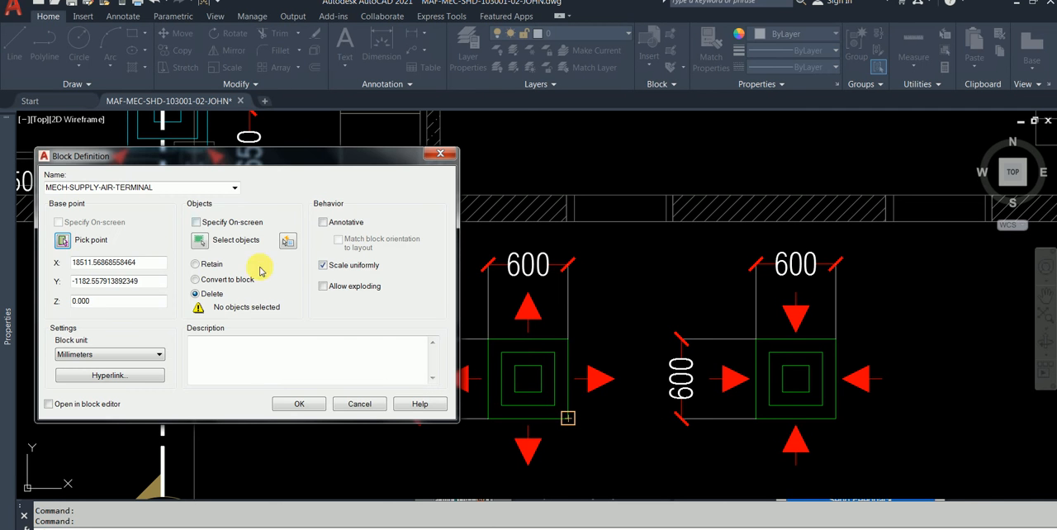
# Step: Choose the first diffuser's squares, four outward arrows and both dimensions as the block's objects
pyautogui.click(205, 241)
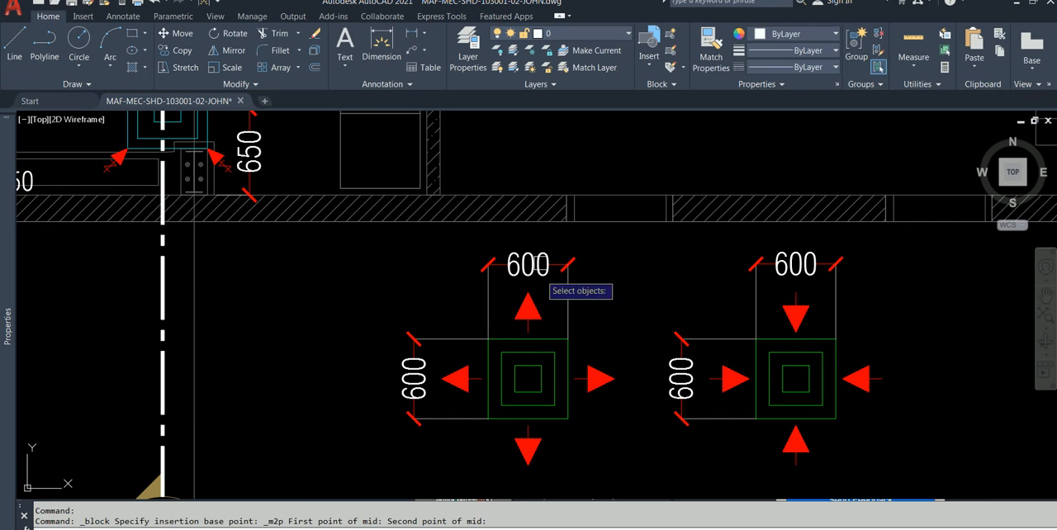
pyautogui.click(623, 251)
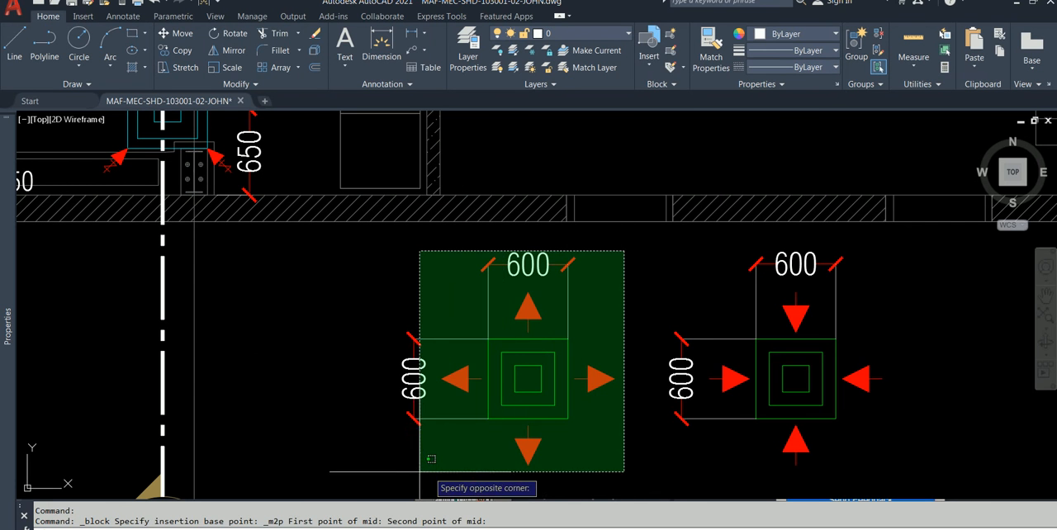
pyautogui.click(373, 457)
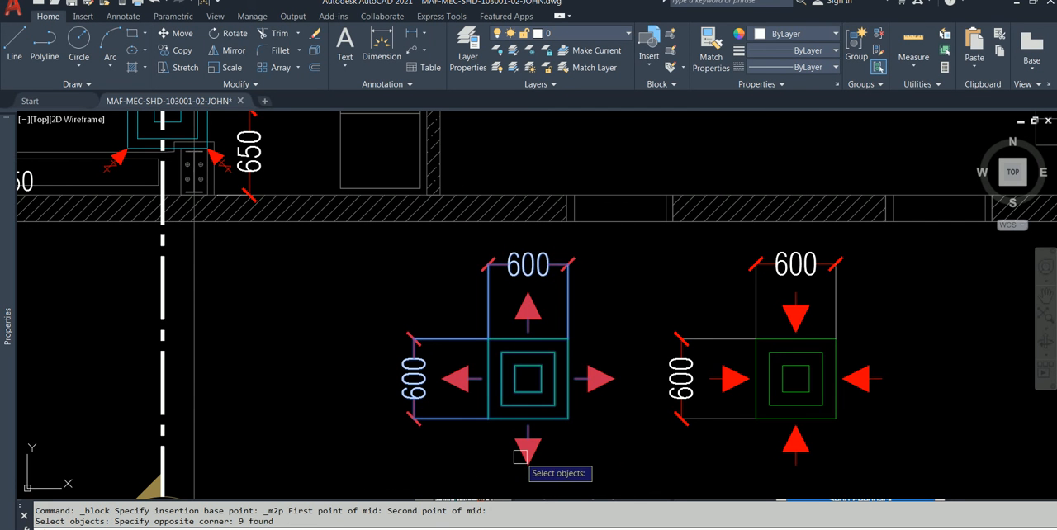
pyautogui.click(625, 245)
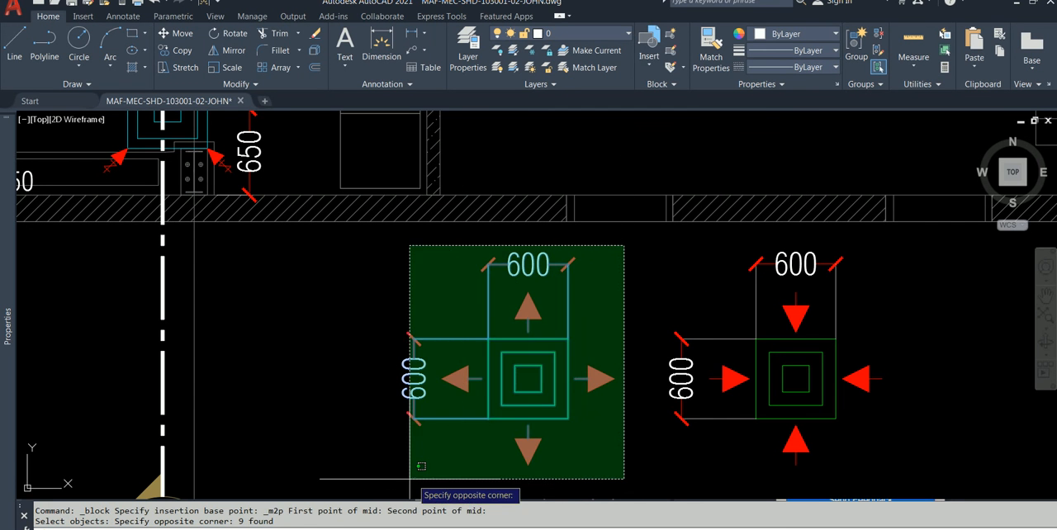
pyautogui.click(384, 438)
pyautogui.press('Return')
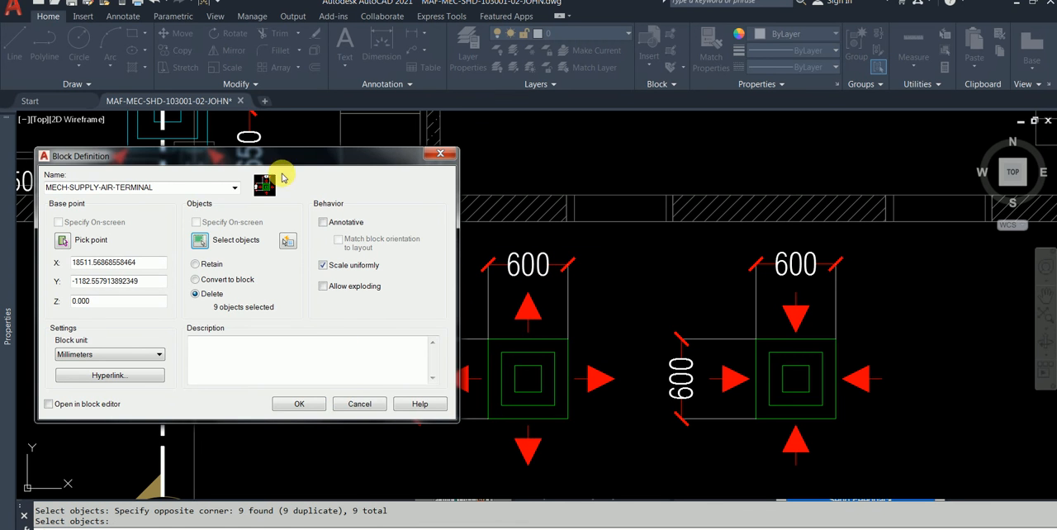
# Step: Set the first diffuser's objects to convert to a block and complete the MECH-SUPPLY-AIR-TERMINAL definition
pyautogui.click(227, 281)
pyautogui.click(299, 406)
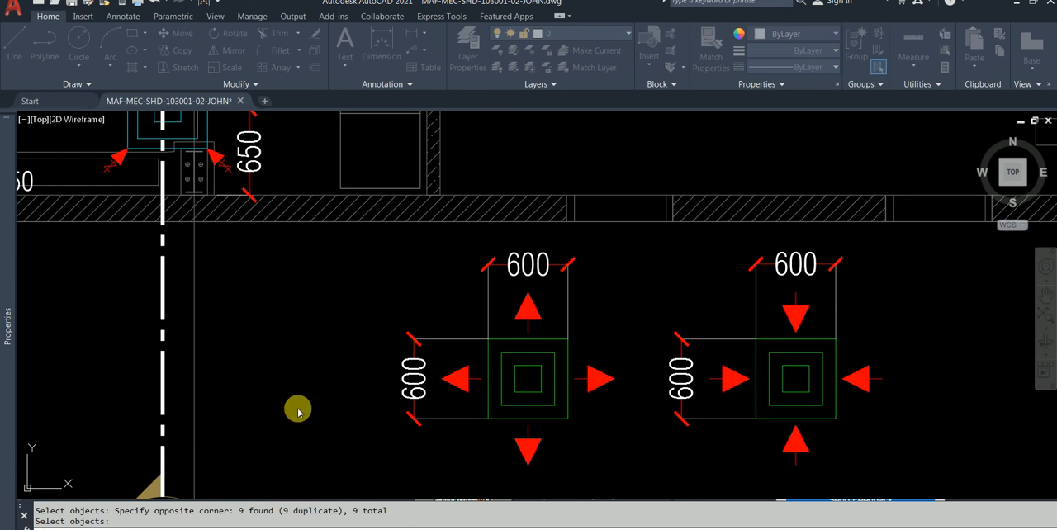
# Step: Start a block definition named MECH-RETURN-AIR-TERMINAL with its base point midway between two opposite corners of the second diffuser's outer square
pyautogui.press('Return')
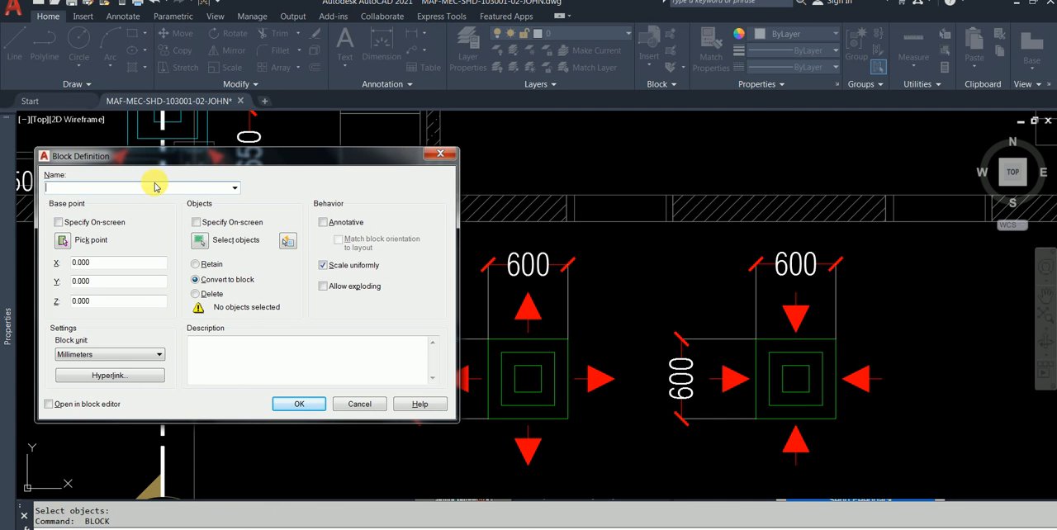
pyautogui.click(235, 188)
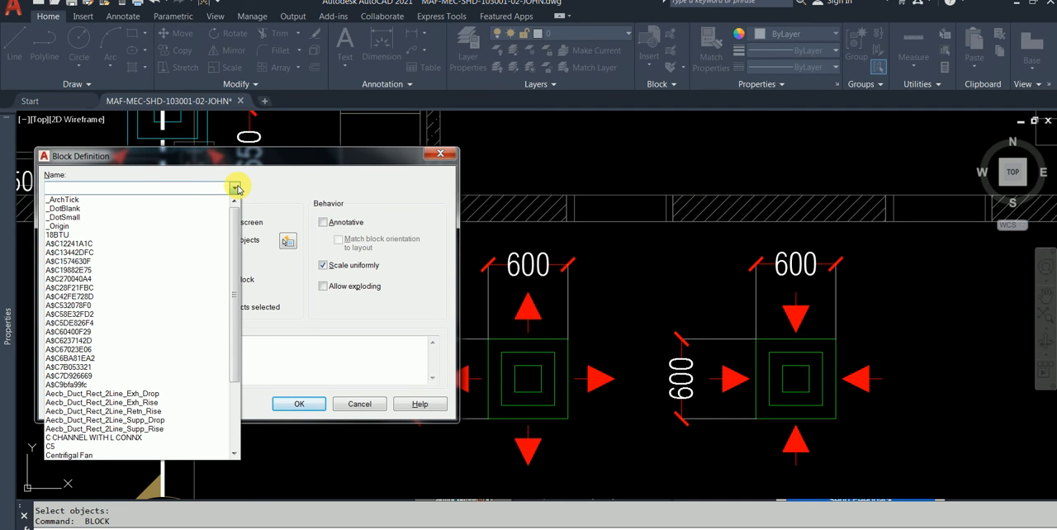
pyautogui.click(173, 189)
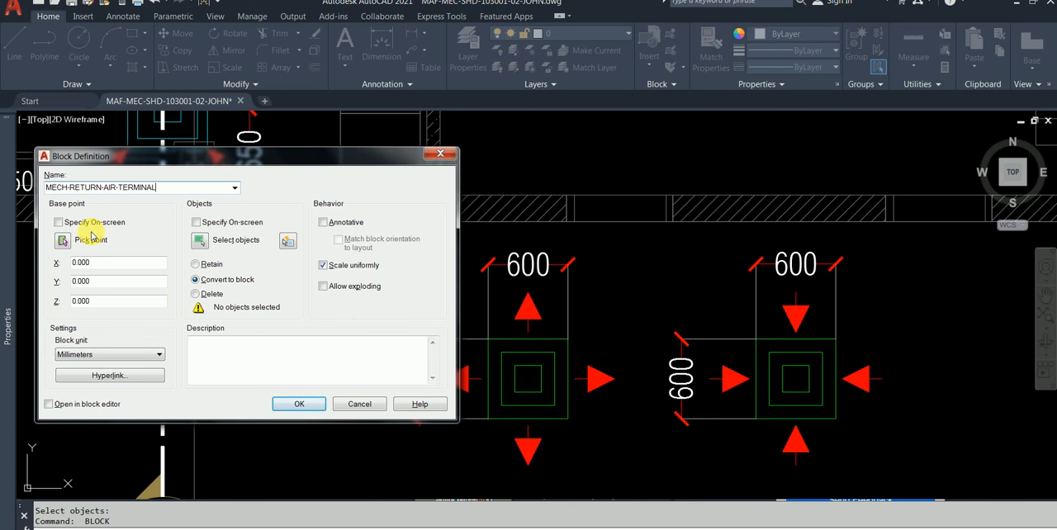
pyautogui.click(66, 240)
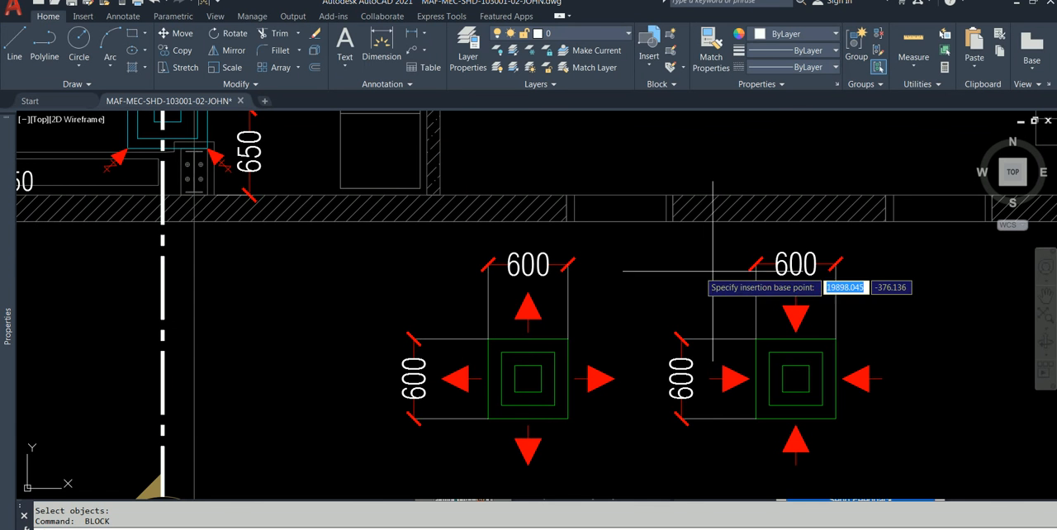
pyautogui.keyDown('shift'); pyautogui.rightClick(900, 280); pyautogui.keyUp('shift')
pyautogui.click(963, 282)
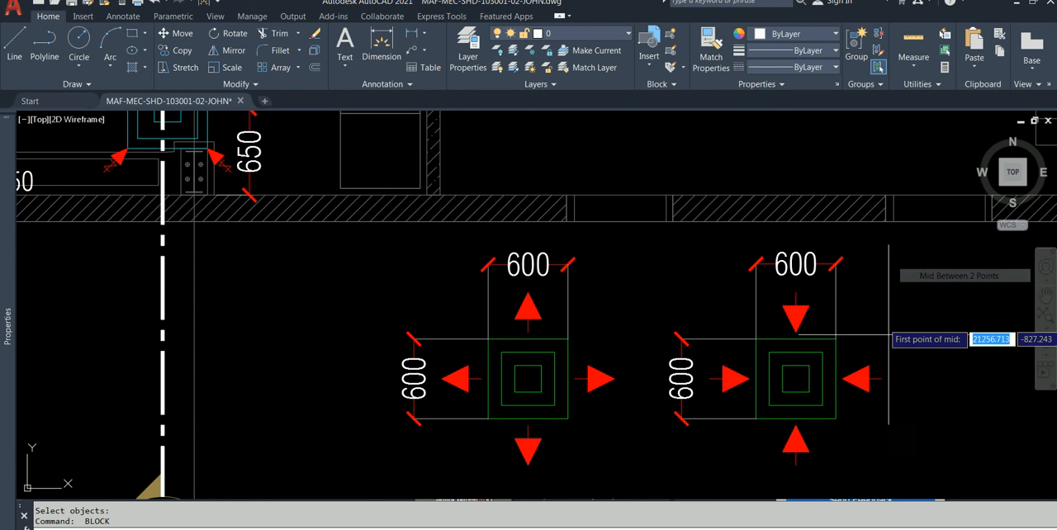
pyautogui.click(837, 338)
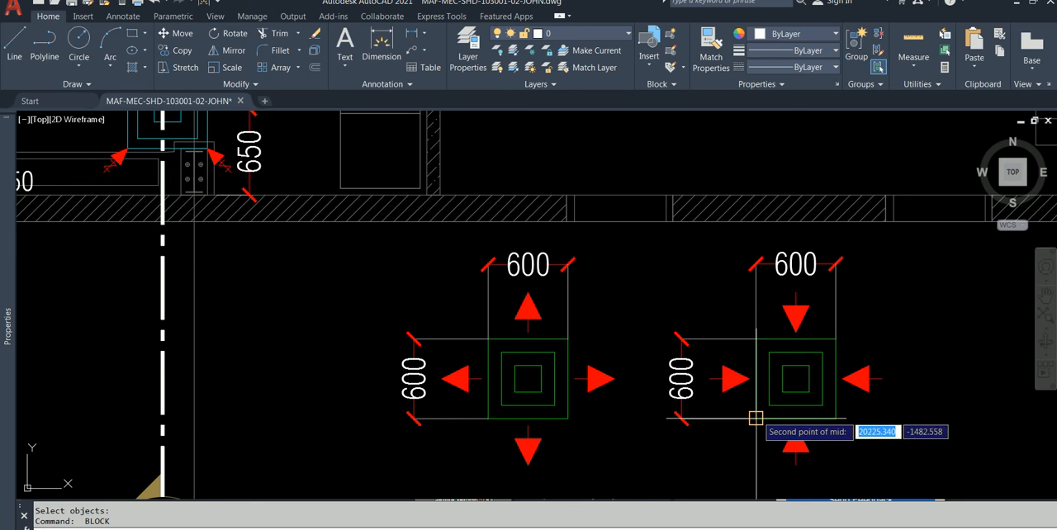
pyautogui.click(755, 419)
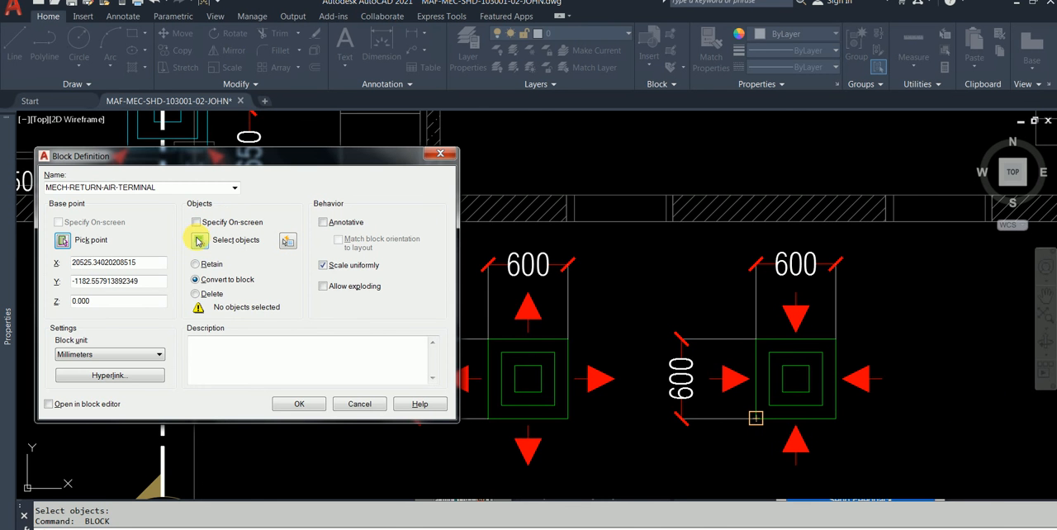
# Step: Choose the second diffuser's squares, inward arrows and both dimensions as the block's objects and complete the definition
pyautogui.click(198, 240)
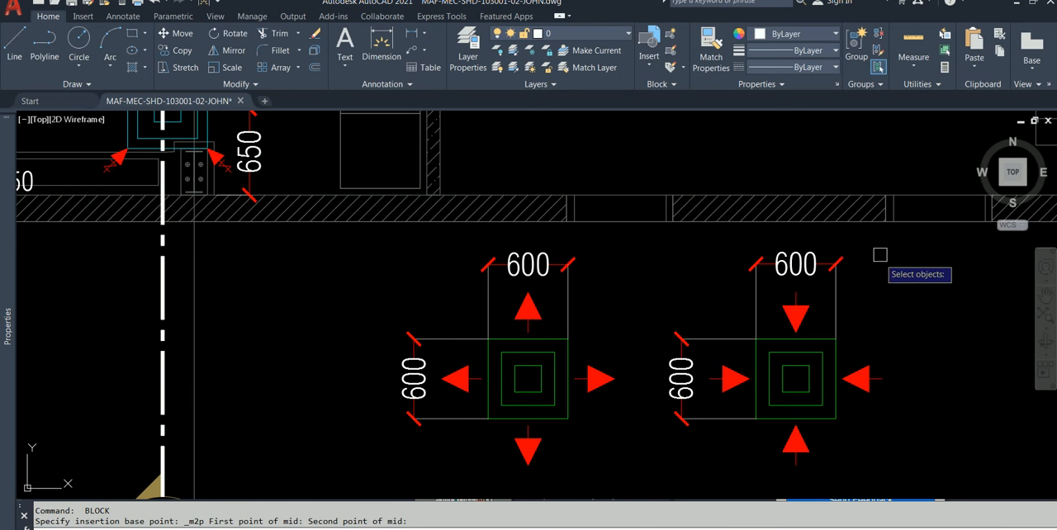
pyautogui.click(917, 255)
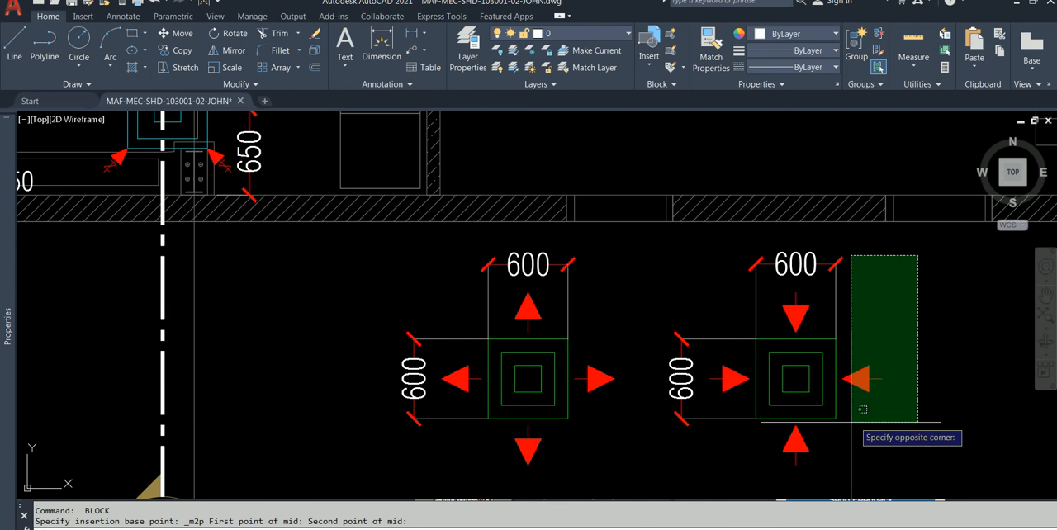
pyautogui.click(671, 460)
pyautogui.press('Return')
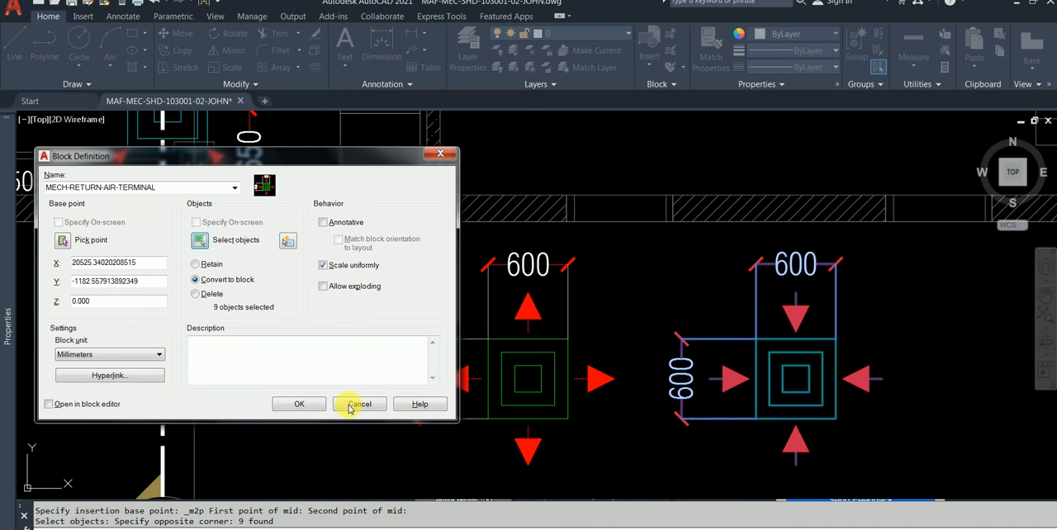
pyautogui.click(300, 403)
# Step: Examine the air terminals and connected ductwork in the make-up rooms of the floor plan
pyautogui.scroll(-2, 652, 364)
pyautogui.moveTo(654, 365)
pyautogui.mouseDown(button='middle')
pyautogui.moveTo(710, 375)
pyautogui.moveTo(760, 368)
pyautogui.mouseUp(button='middle')
pyautogui.moveTo(453, 301)
pyautogui.mouseDown(button='middle')
pyautogui.moveTo(495, 358)
pyautogui.moveTo(437, 323)
pyautogui.mouseUp(button='middle')
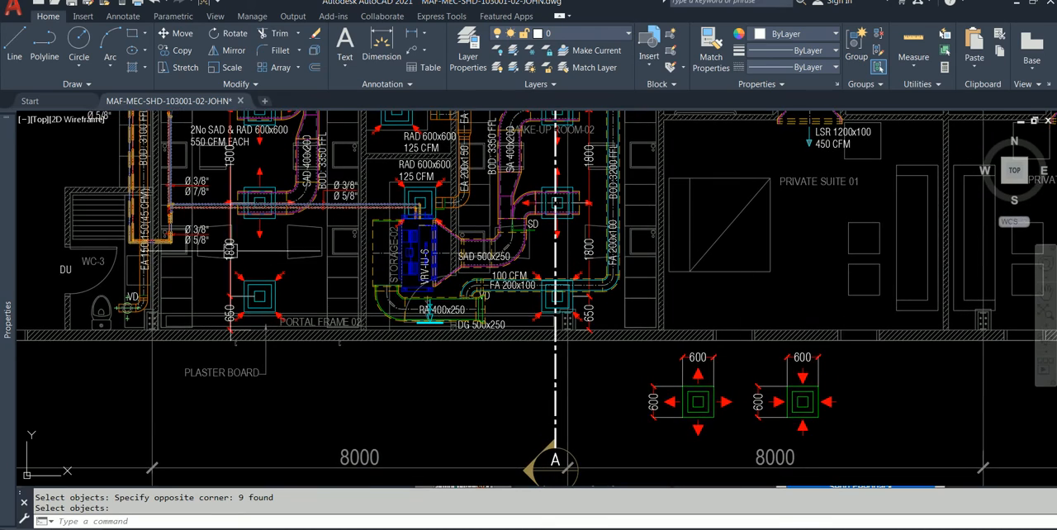
pyautogui.scroll(4, 281, 308)
pyautogui.scroll(-2, 280, 309)
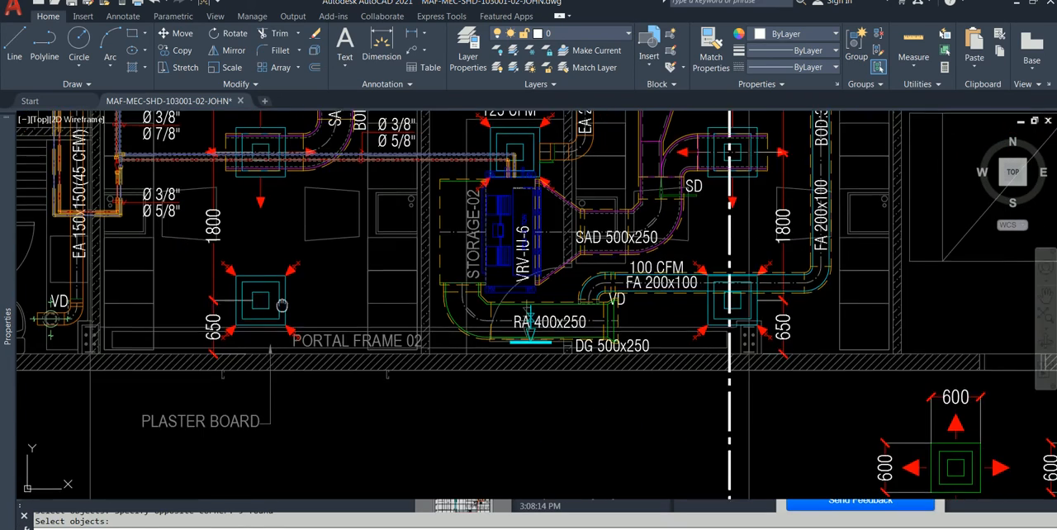
pyautogui.scroll(-3, 281, 305)
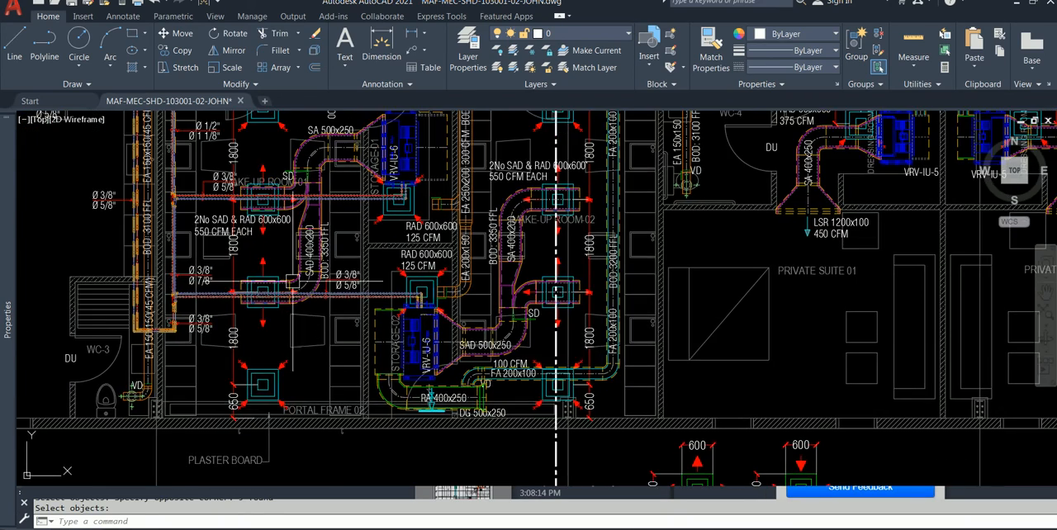
pyautogui.scroll(4, 292, 280)
pyautogui.scroll(-4, 270, 310)
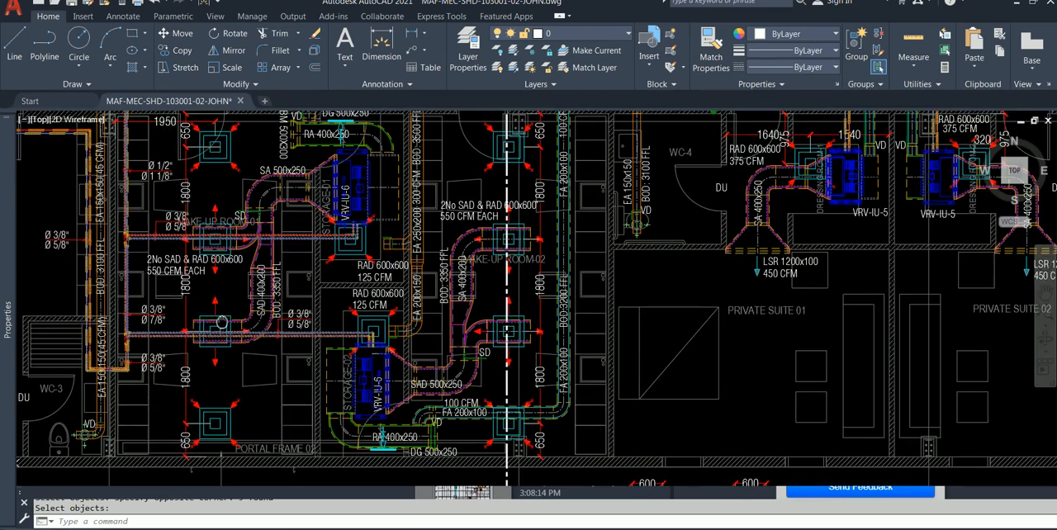
pyautogui.scroll(2, 539, 181)
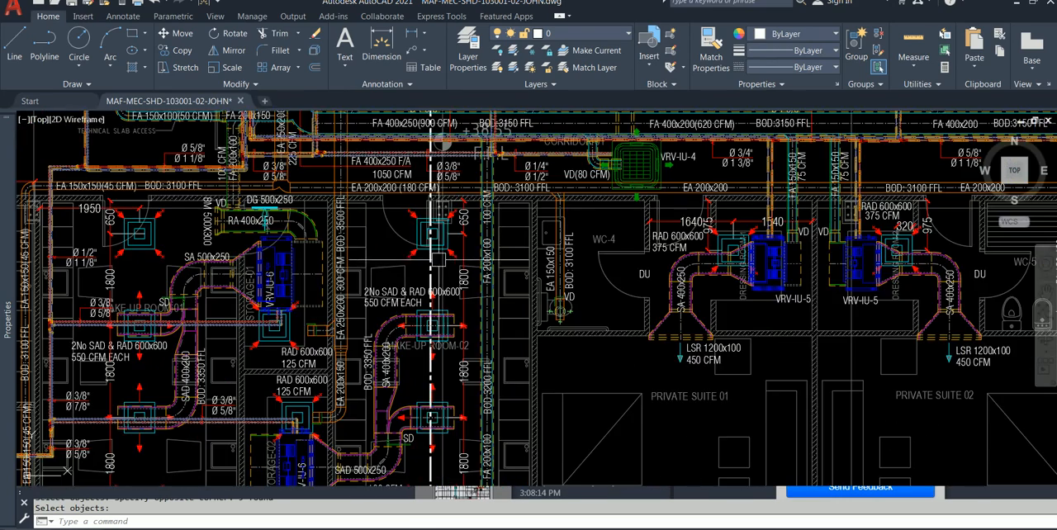
# Step: Examine the dressing-room return air terminals, supply ducts and the exhaust duct along the corridor
pyautogui.moveTo(591, 295); pyautogui.dragTo(455, 274, button='middle')
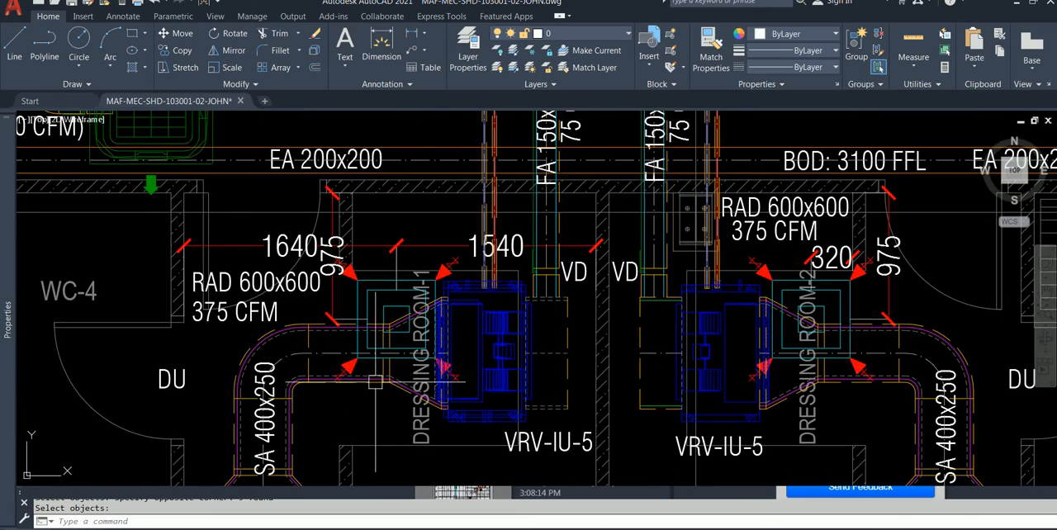
pyautogui.moveTo(741, 299); pyautogui.dragTo(694, 215, button='middle')
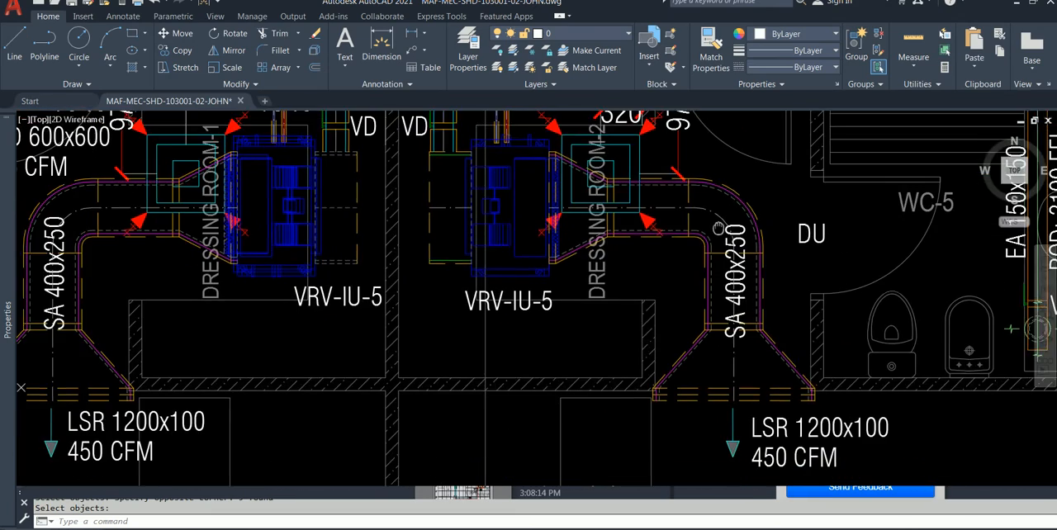
pyautogui.moveTo(726, 327); pyautogui.dragTo(621, 409, button='middle')
pyautogui.scroll(-2, 620, 323)
pyautogui.moveTo(647, 260)
pyautogui.mouseDown(button='middle')
pyautogui.moveTo(601, 309)
pyautogui.moveTo(361, 391)
pyautogui.mouseUp(button='middle')
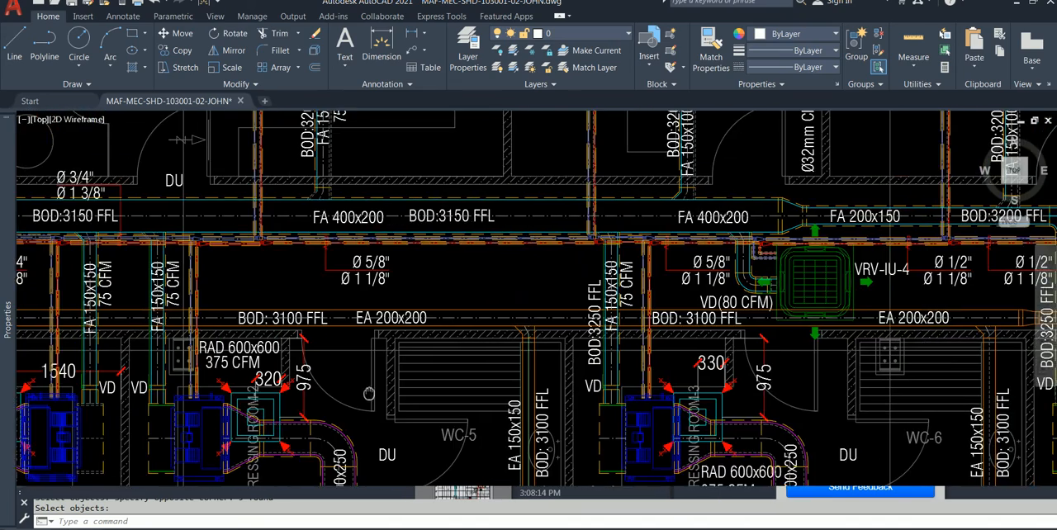
pyautogui.scroll(7, 491, 289)
pyautogui.scroll(-2, 492, 297)
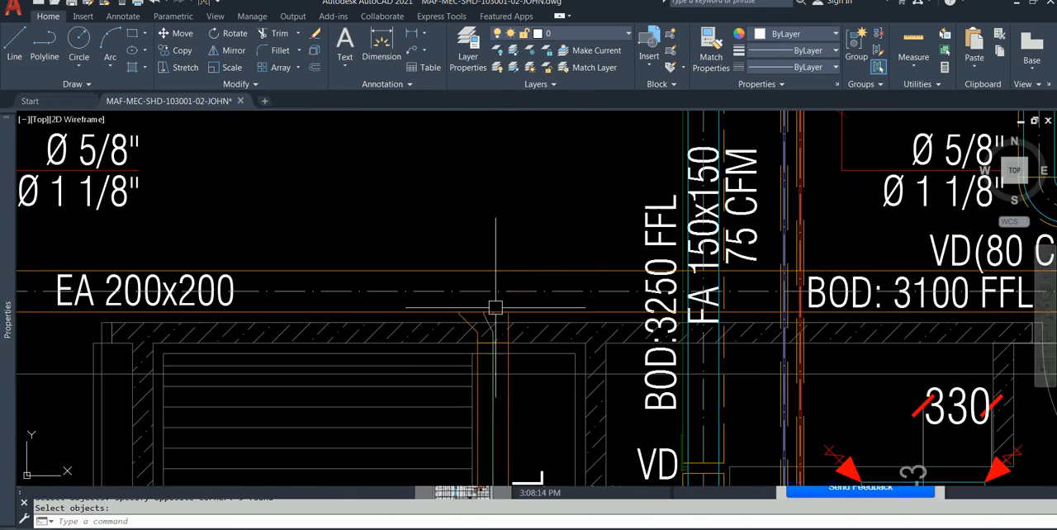
pyautogui.moveTo(558, 310)
pyautogui.mouseDown(button='middle')
pyautogui.moveTo(371, 294)
pyautogui.moveTo(491, 308)
pyautogui.mouseUp(button='middle')
pyautogui.scroll(-3, 371, 294)
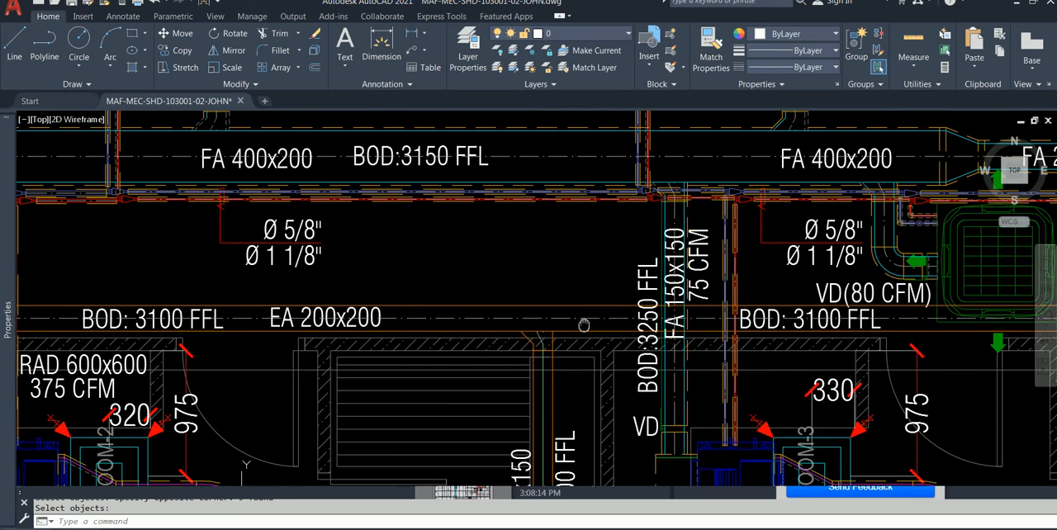
# Step: Check the layer of the centre lines in the EA 200x200, FA 400x200 and FA 150x100 ducts, and clear the selection
pyautogui.click(449, 315)
pyautogui.scroll(-2, 439, 274)
pyautogui.moveTo(439, 274); pyautogui.dragTo(543, 329, button='middle')
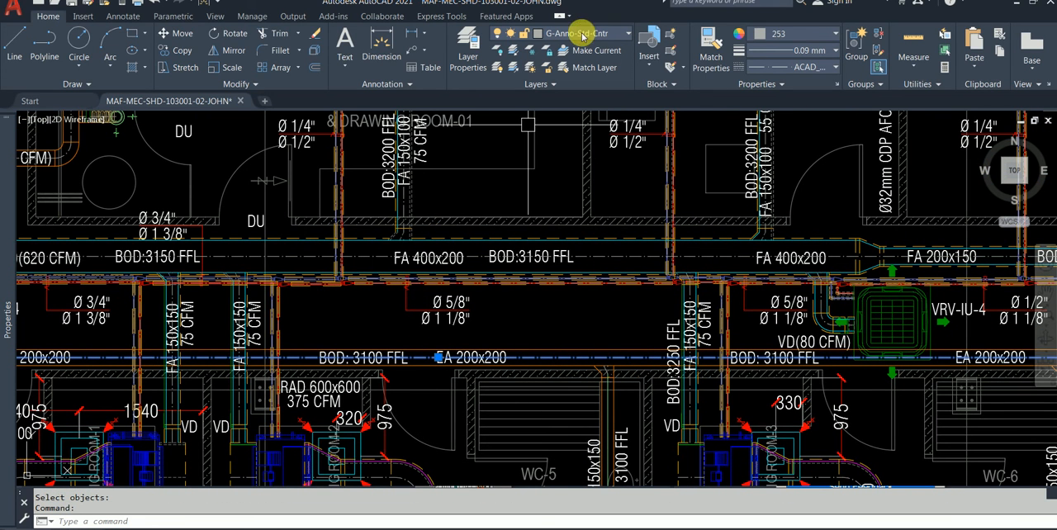
pyautogui.click(373, 251)
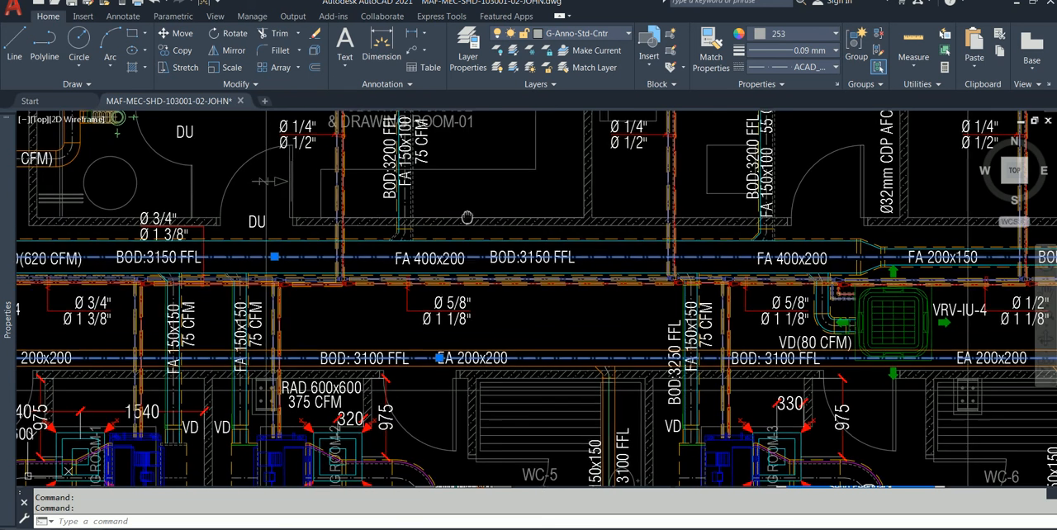
pyautogui.moveTo(455, 220); pyautogui.dragTo(497, 282, button='middle')
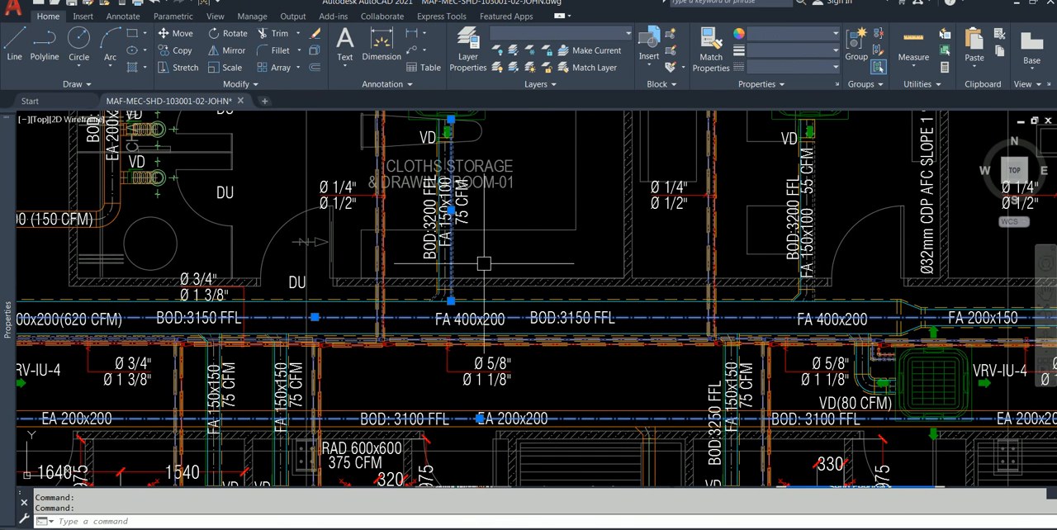
pyautogui.press('Escape')
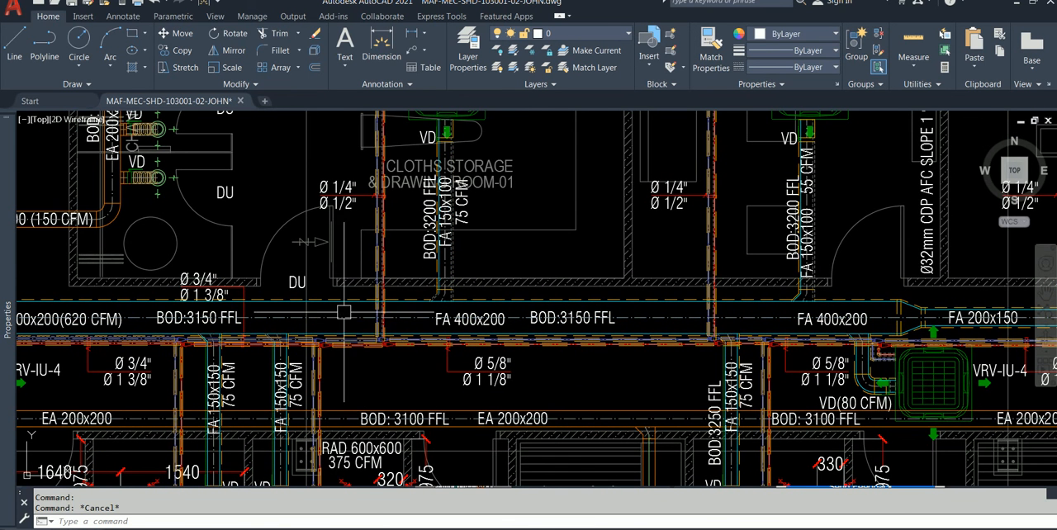
# Step: Select the FA 400x200 duct's centre line again, along with further duct centre lines, to inspect their shared layer
pyautogui.click(357, 318)
pyautogui.scroll(4, 387, 297)
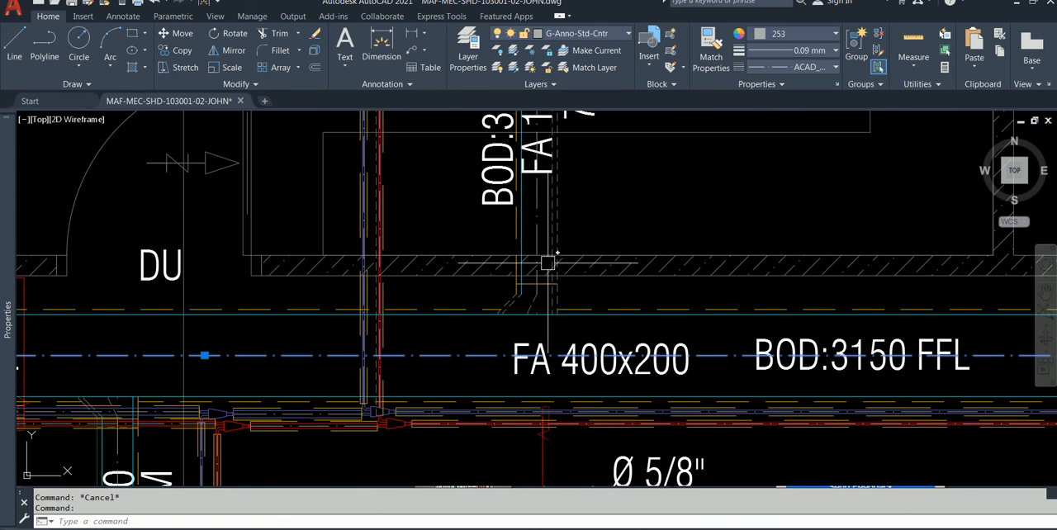
pyautogui.click(535, 229)
pyautogui.scroll(-2, 536, 227)
pyautogui.moveTo(534, 287); pyautogui.dragTo(519, 147, button='middle')
pyautogui.scroll(2, 345, 329)
pyautogui.click(348, 330)
pyautogui.scroll(-3, 351, 328)
pyautogui.moveTo(372, 347); pyautogui.dragTo(394, 211, button='middle')
pyautogui.scroll(3, 372, 345)
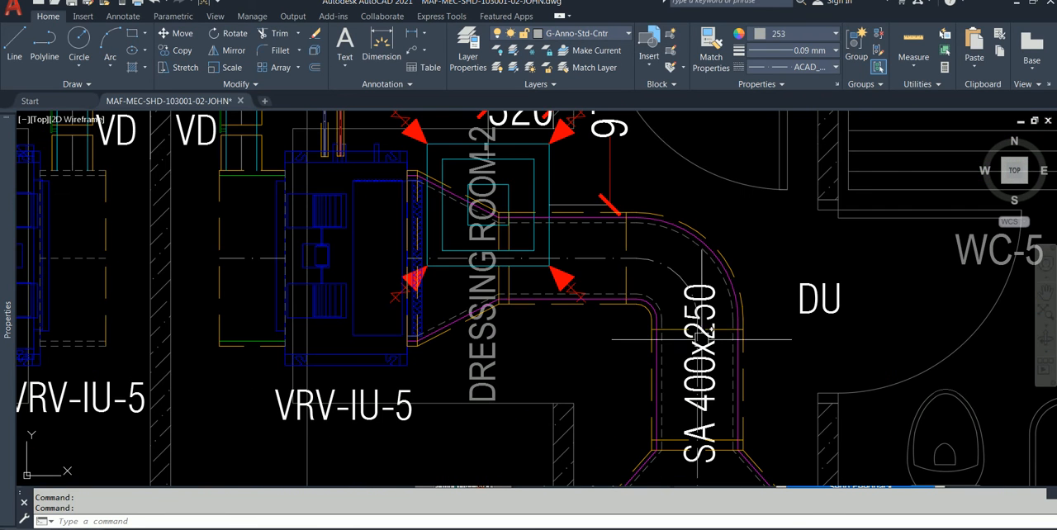
# Step: Check the layer of the SA 400x250 duct label beside Dressing Room-2
pyautogui.click(689, 314)
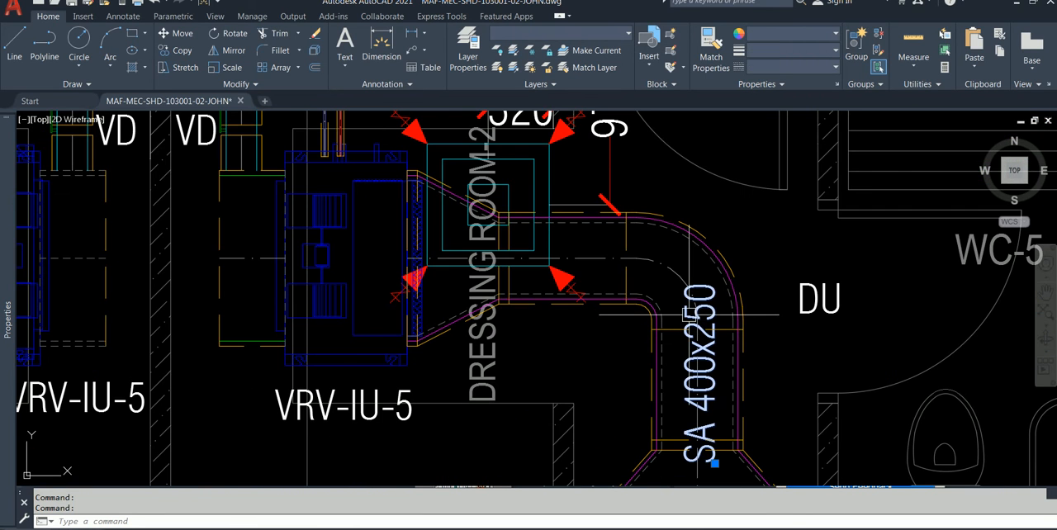
pyautogui.press('Escape')
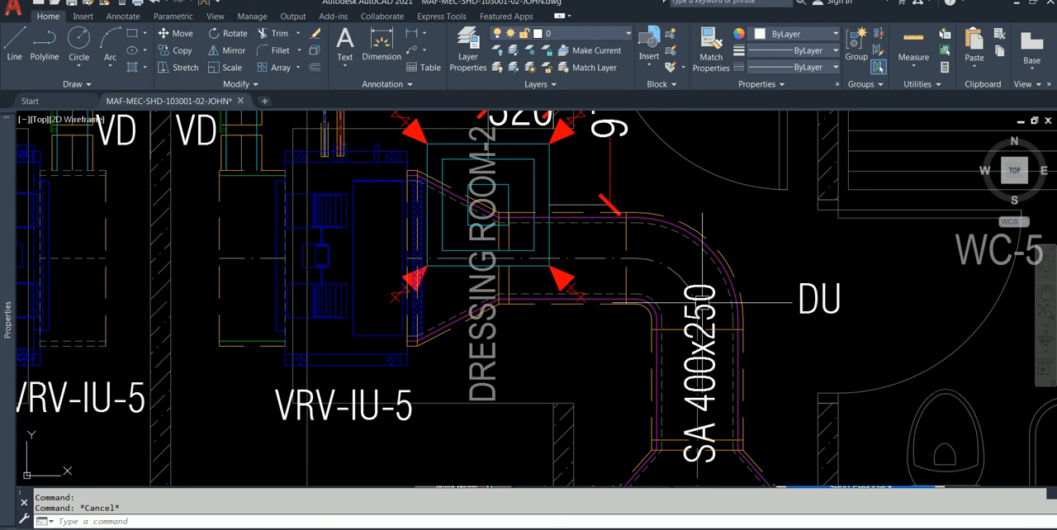
pyautogui.click(673, 272)
pyautogui.press('Escape')
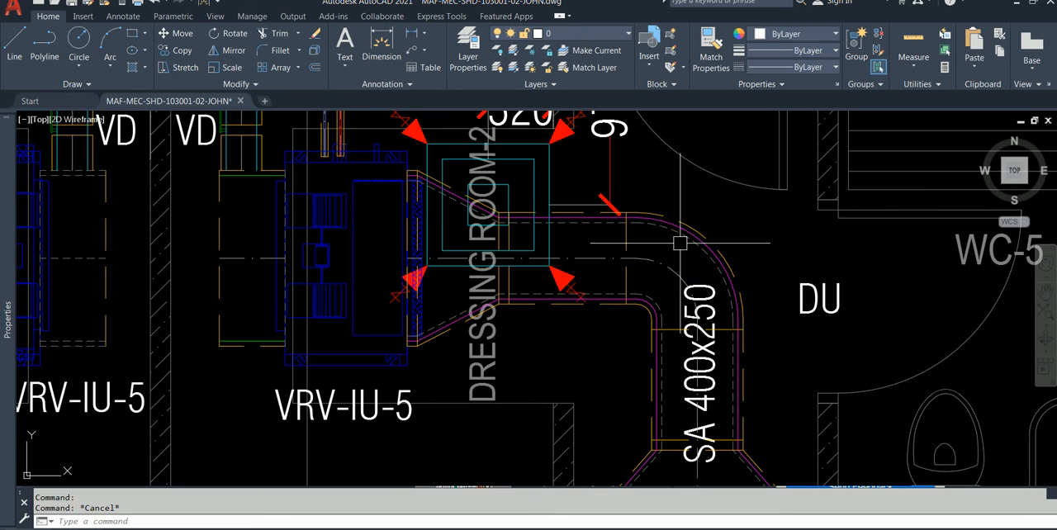
pyautogui.click(700, 456)
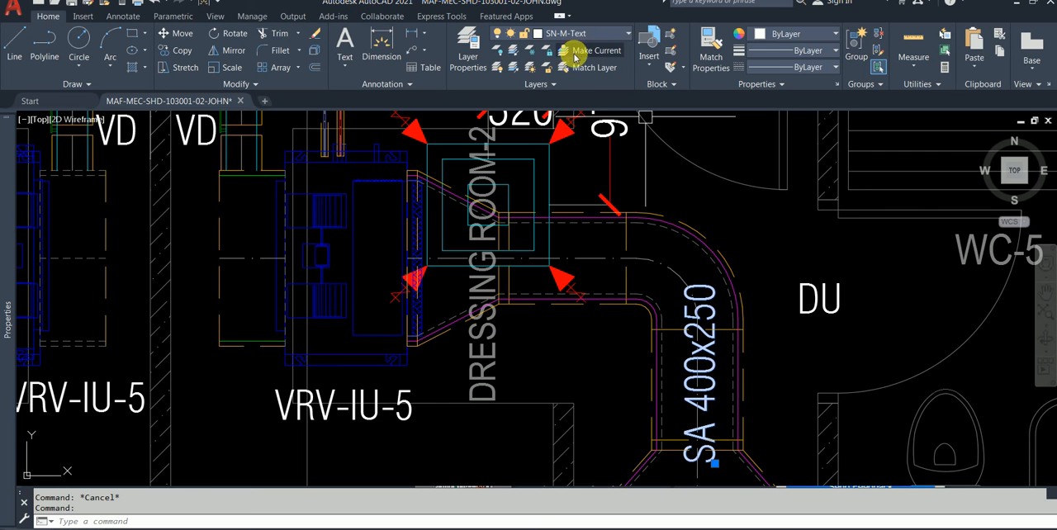
pyautogui.moveTo(651, 152); pyautogui.dragTo(640, 362, button='middle')
pyautogui.moveTo(638, 218); pyautogui.dragTo(627, 334, button='middle')
# Step: Check the layer of the EA 200x200 duct's centre line above Dressing Room-2, clear the selection and dismiss the desktop notification
pyautogui.click(532, 270)
pyautogui.press('Escape')
pyautogui.click(385, 275)
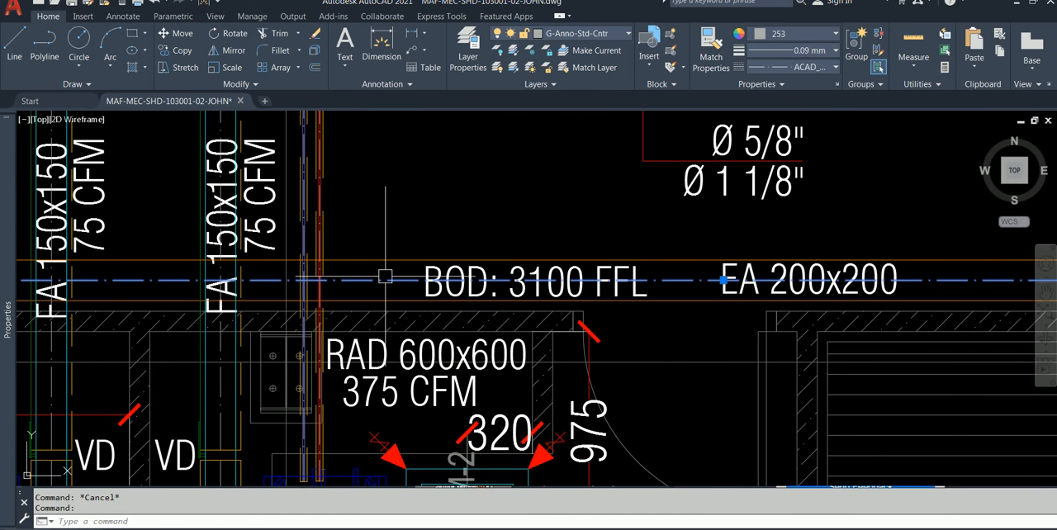
pyautogui.press('Escape')
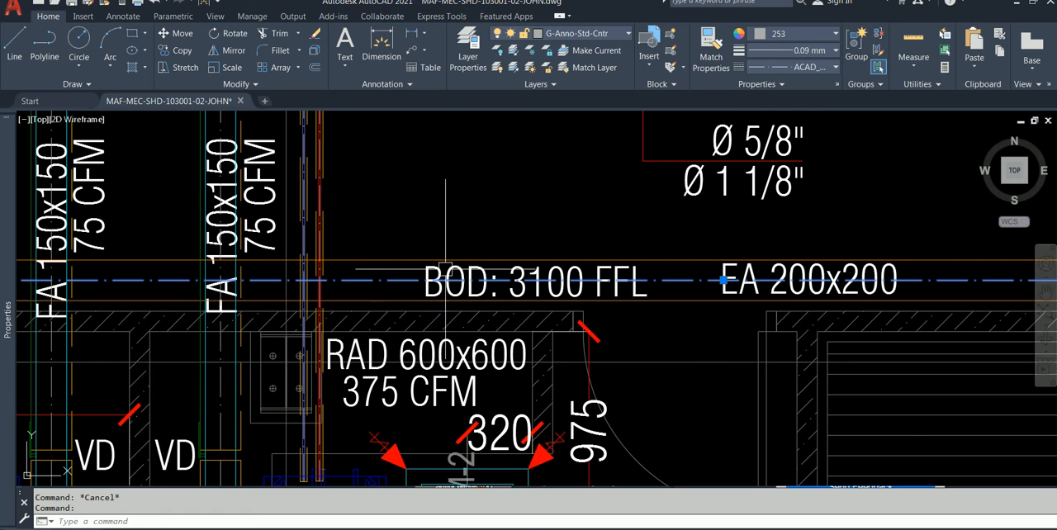
pyautogui.scroll(-2, 450, 263)
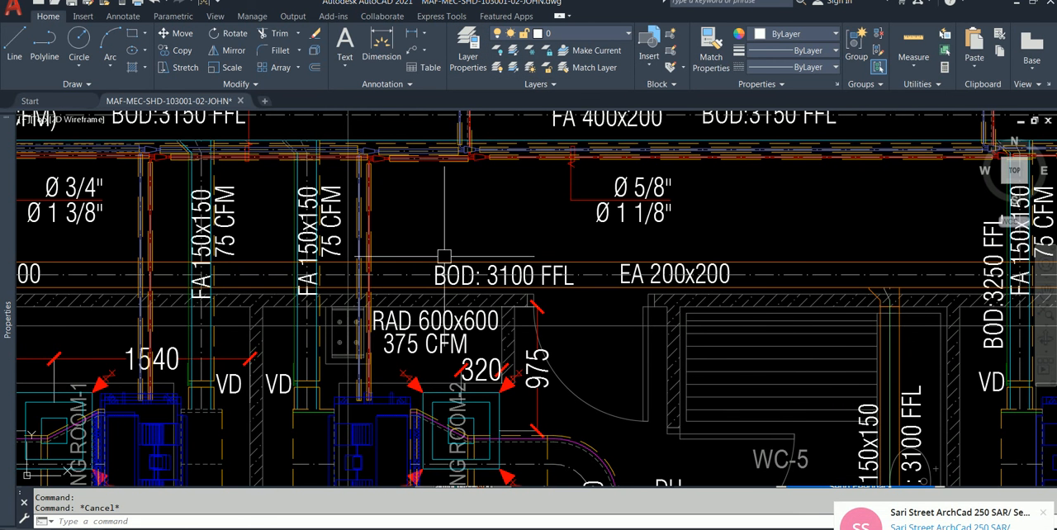
pyautogui.click(1044, 512)
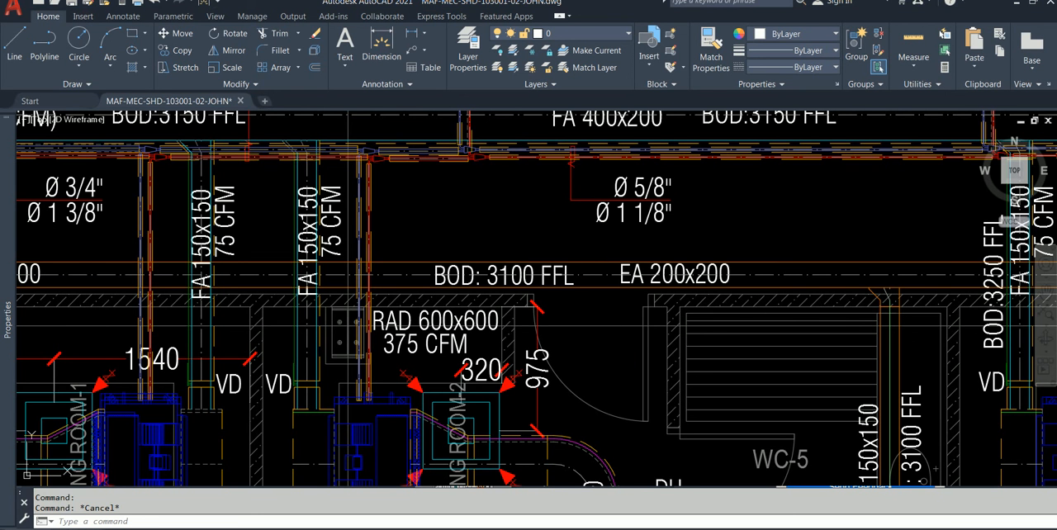
# Step: Check the layer of the FA 150x100 branch duct's centre line and of the FA 400x200 duct label below it
pyautogui.moveTo(488, 219); pyautogui.dragTo(488, 376, button='middle')
pyautogui.scroll(2, 508, 272)
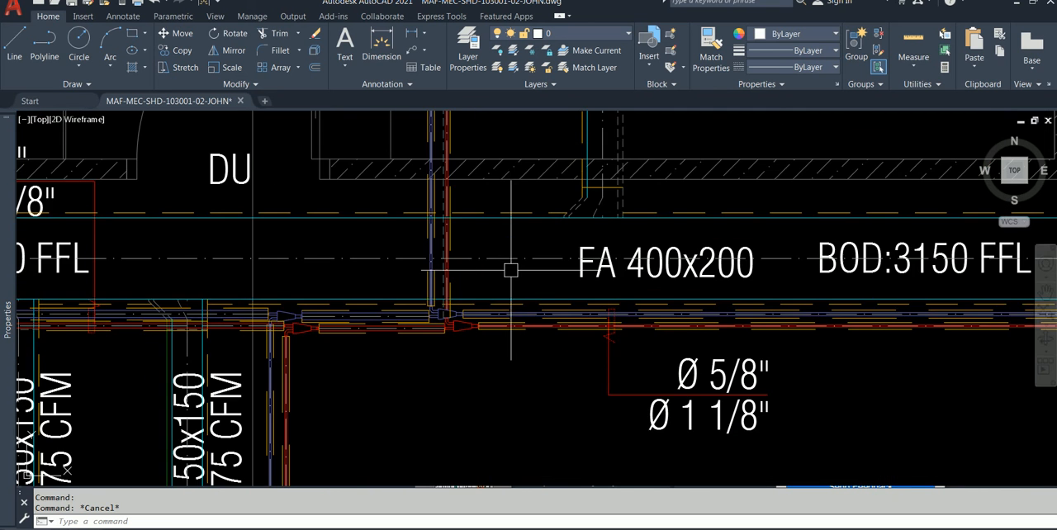
pyautogui.moveTo(615, 238); pyautogui.dragTo(530, 321, button='middle')
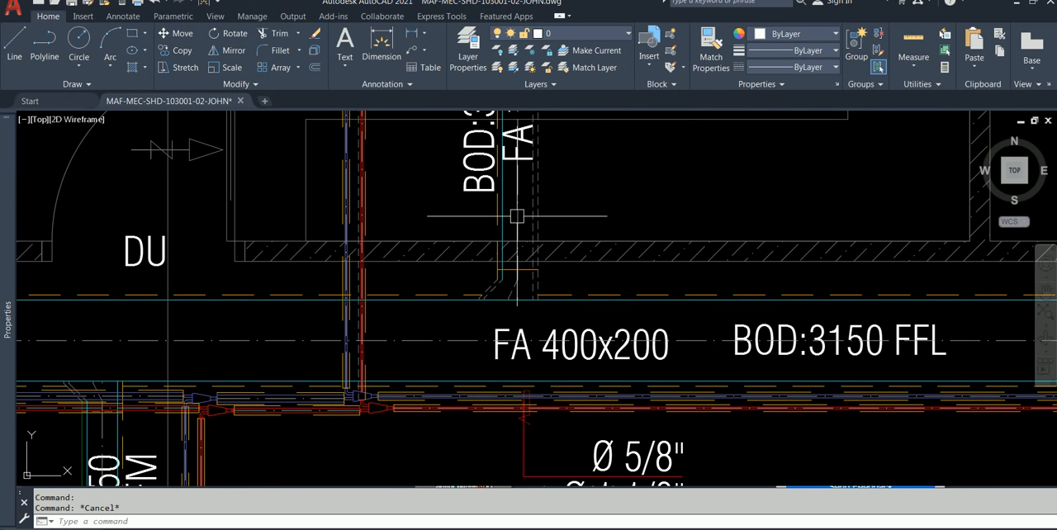
pyautogui.scroll(-2, 517, 303)
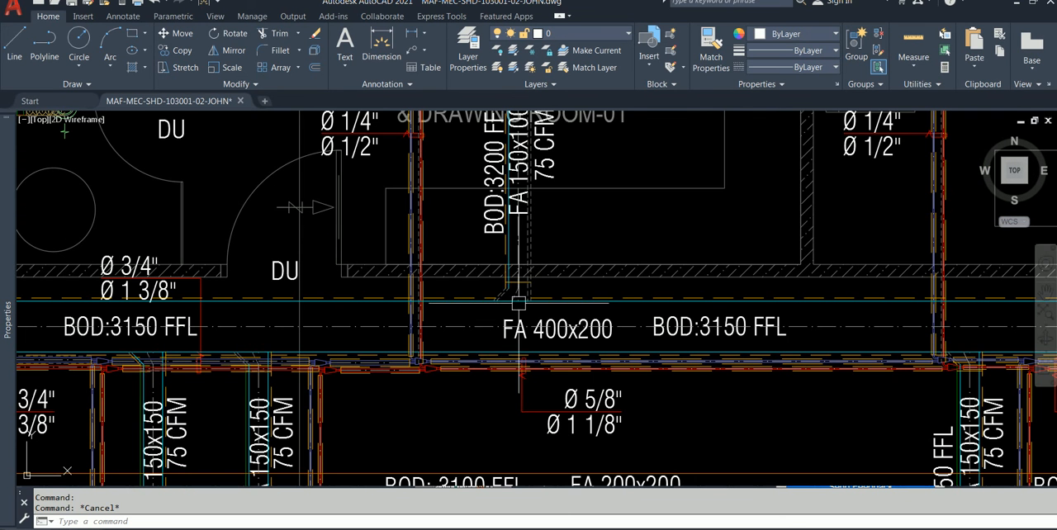
pyautogui.click(518, 277)
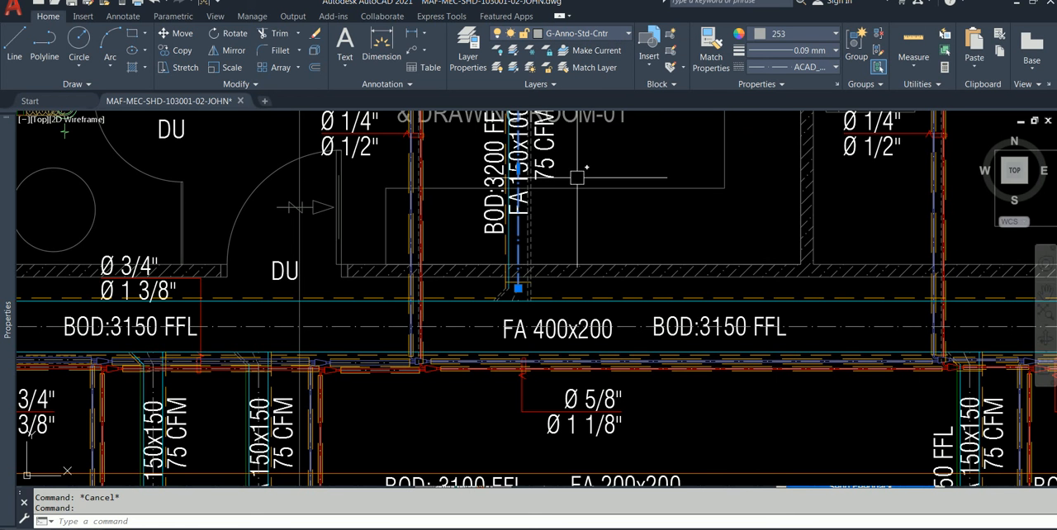
pyautogui.press('Escape')
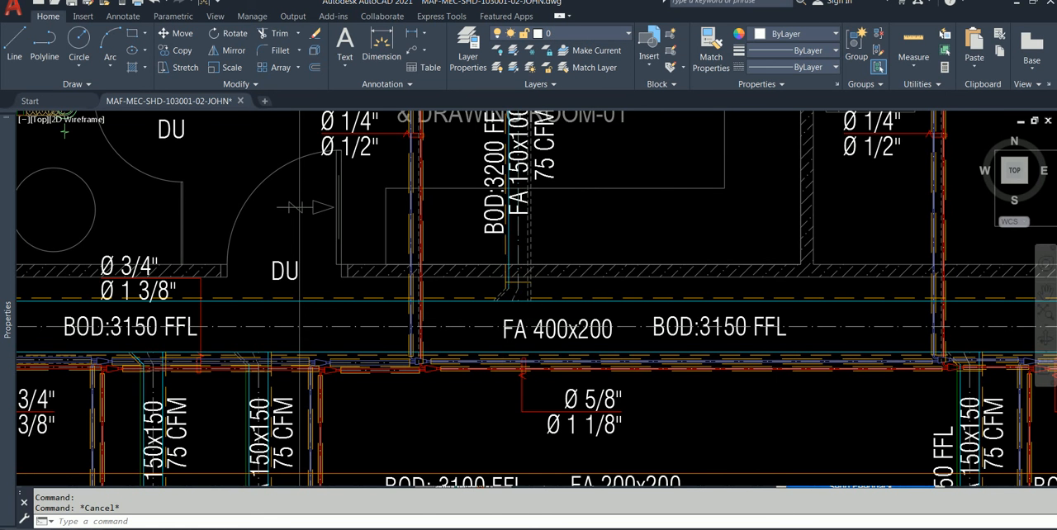
pyautogui.scroll(2, 508, 318)
pyautogui.click(505, 334)
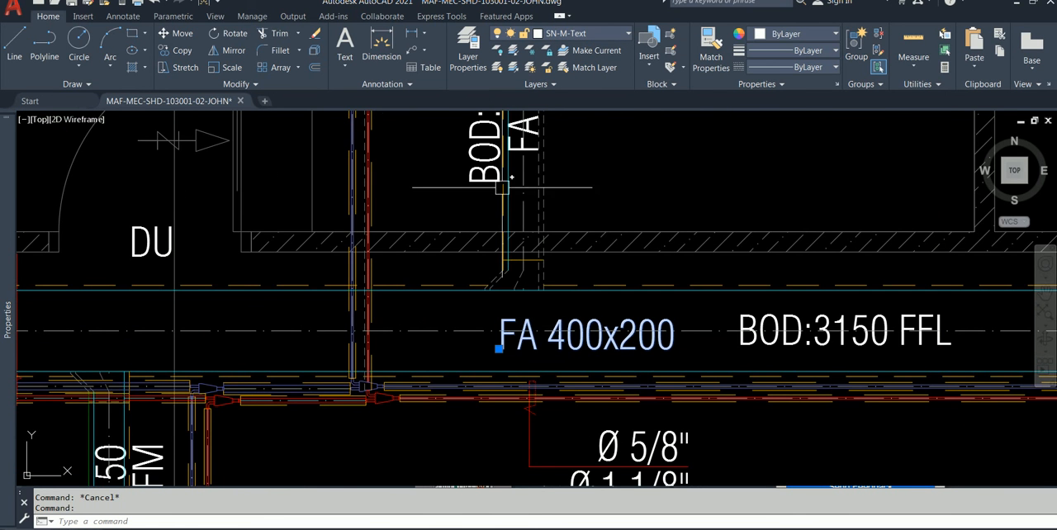
# Step: Open the layer manager and select the layers from G-Anno-Std-Cntr-P through GN-TTLB-TEXT
pyautogui.click(464, 69)
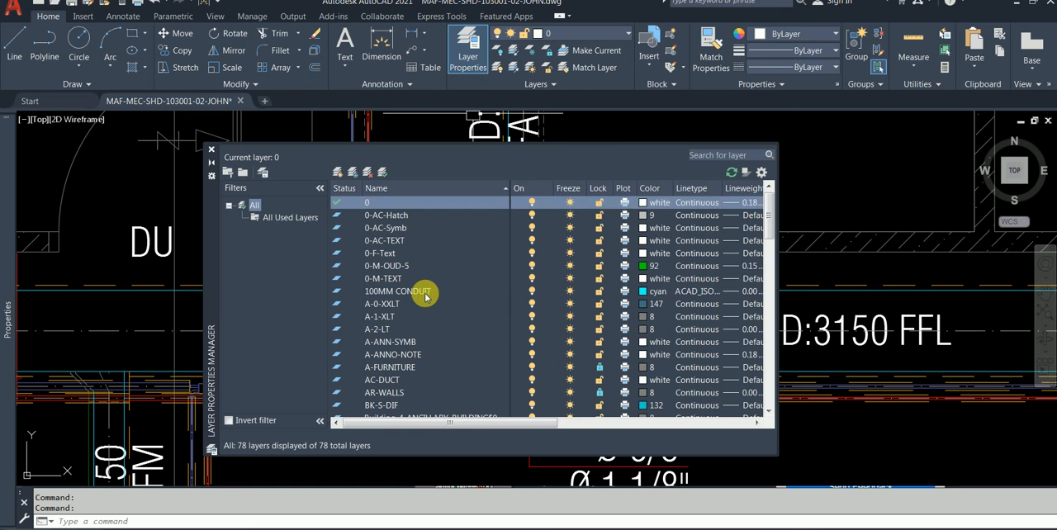
pyautogui.click(425, 294)
pyautogui.press('g')
pyautogui.press('g')
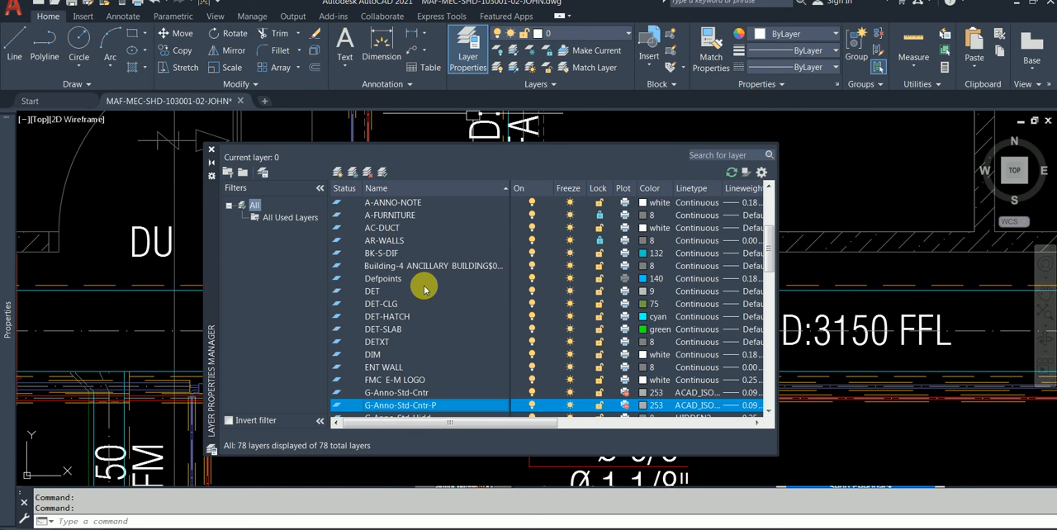
pyautogui.scroll(-1, 434, 355)
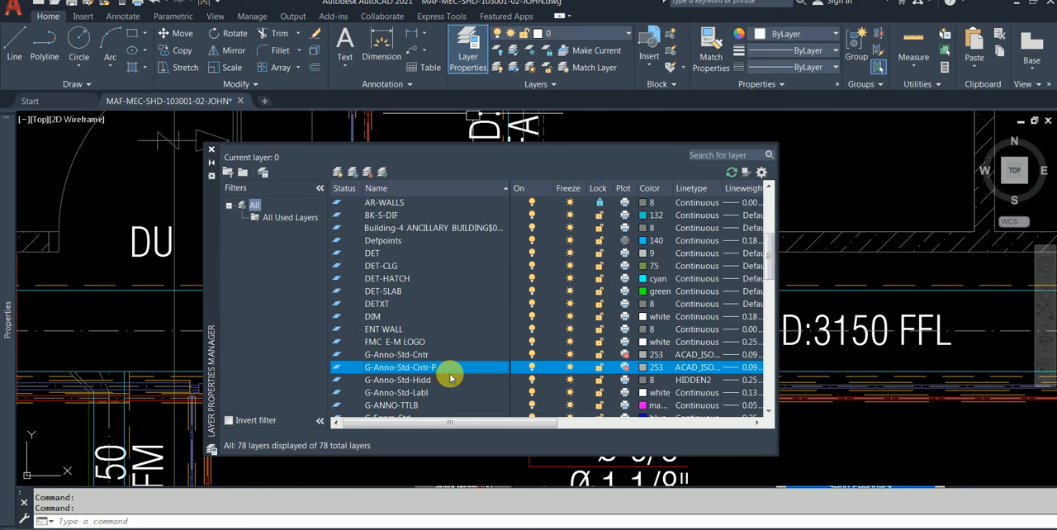
pyautogui.scroll(-1, 453, 384)
pyautogui.keyDown('shift'); pyautogui.click(441, 367); pyautogui.keyUp('shift')
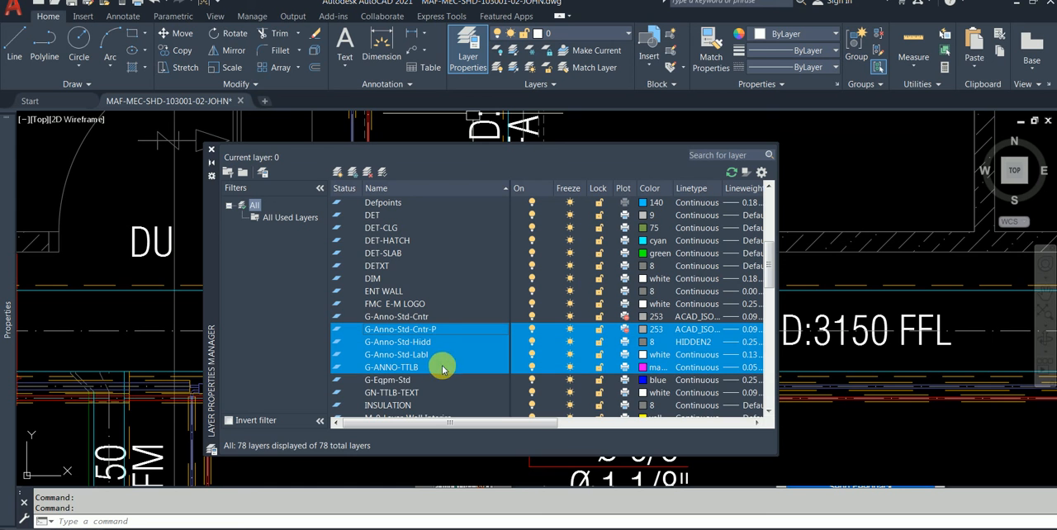
pyautogui.keyDown('shift'); pyautogui.click(441, 380); pyautogui.keyUp('shift')
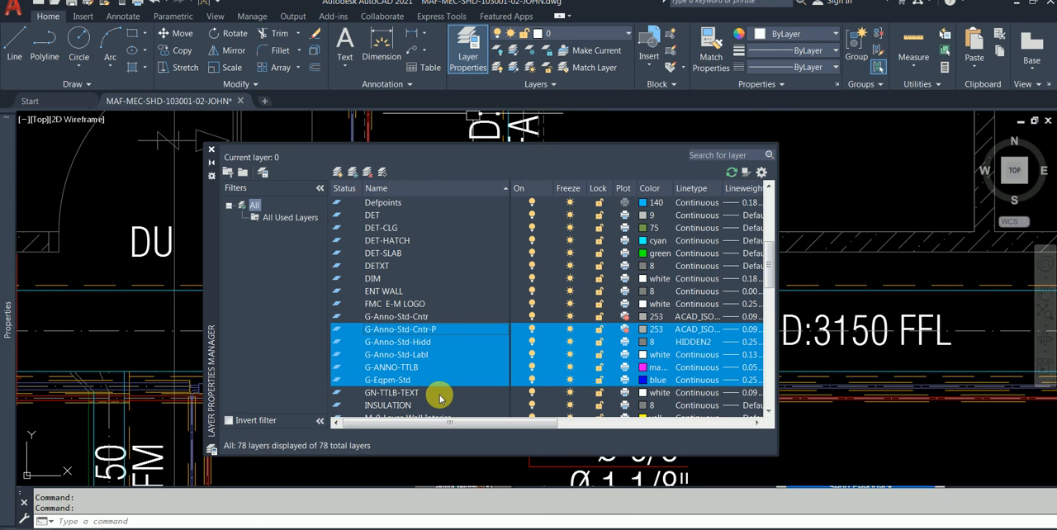
pyautogui.keyDown('shift'); pyautogui.click(439, 394); pyautogui.keyUp('shift')
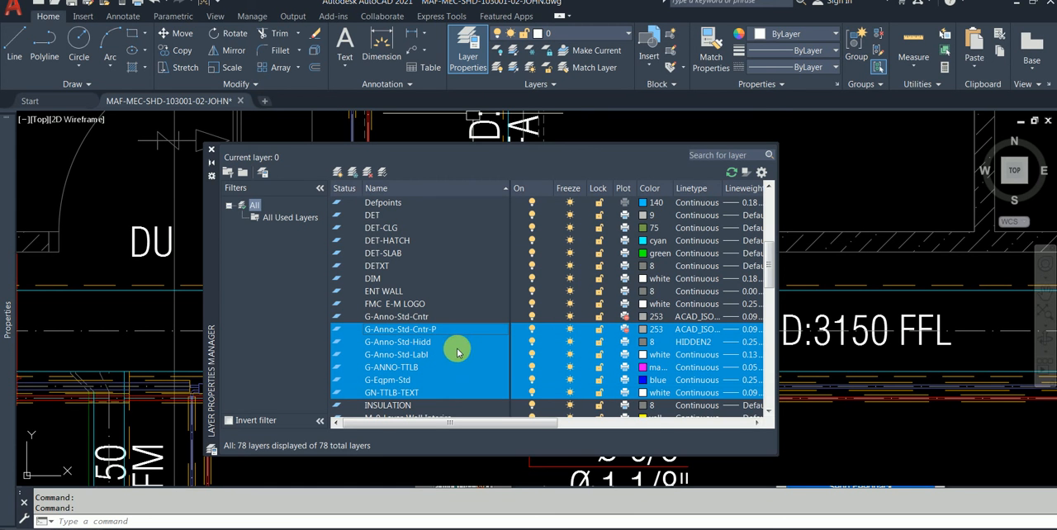
pyautogui.press('Delete')
pyautogui.scroll(2, 456, 349)
pyautogui.scroll(-15, 455, 349)
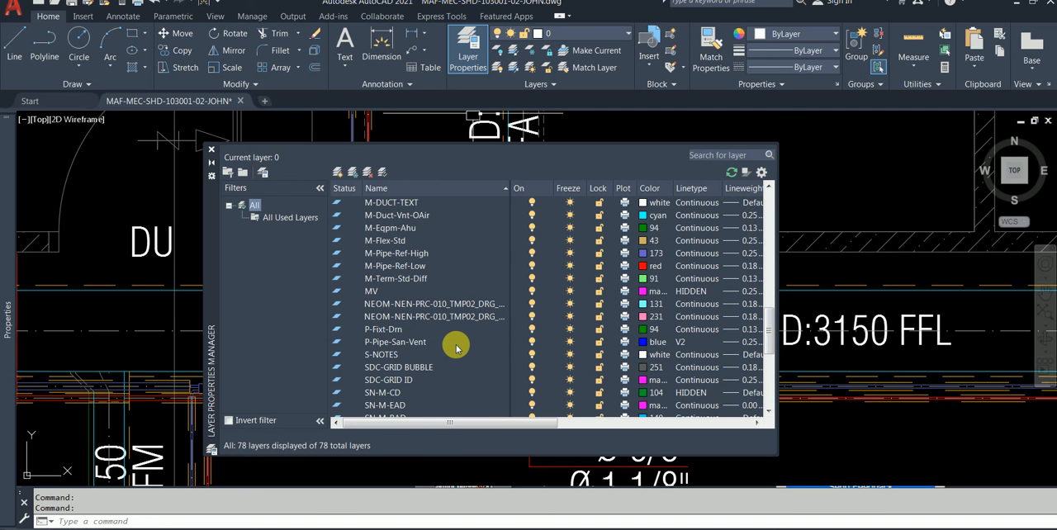
pyautogui.scroll(-1, 455, 349)
# Step: Select the layers from SDC-GRID BUBBLE through SN-M-Units in the layer list
pyautogui.click(440, 356)
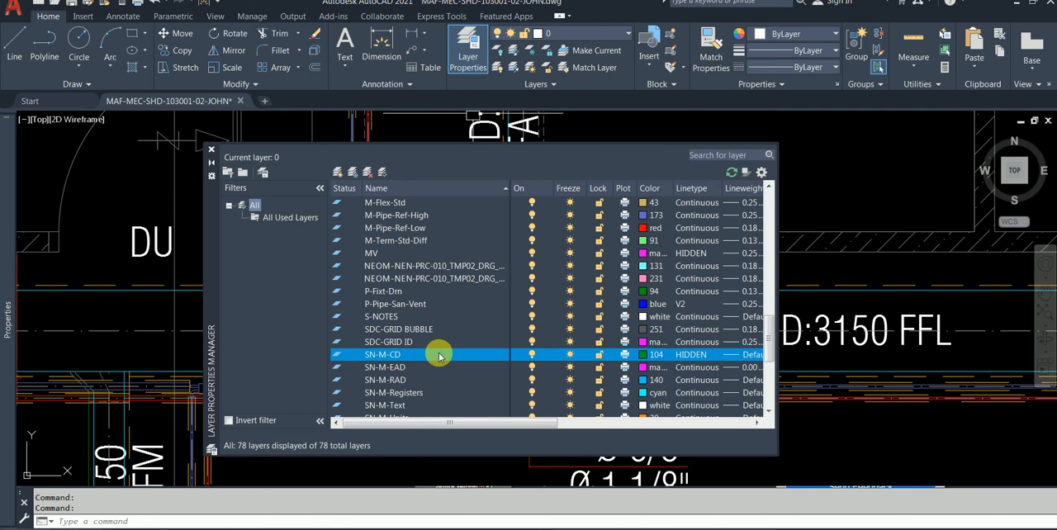
pyautogui.keyDown('ctrl'); pyautogui.click(438, 342); pyautogui.keyUp('ctrl')
pyautogui.keyDown('ctrl'); pyautogui.click(438, 329); pyautogui.keyUp('ctrl')
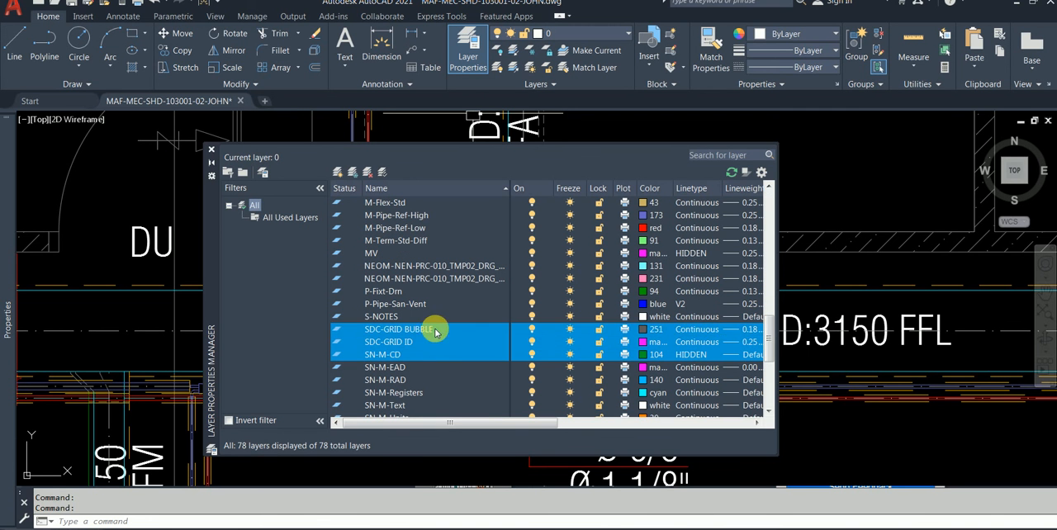
pyautogui.keyDown('ctrl'); pyautogui.click(433, 367); pyautogui.keyUp('ctrl')
pyautogui.keyDown('ctrl'); pyautogui.click(433, 380); pyautogui.keyUp('ctrl')
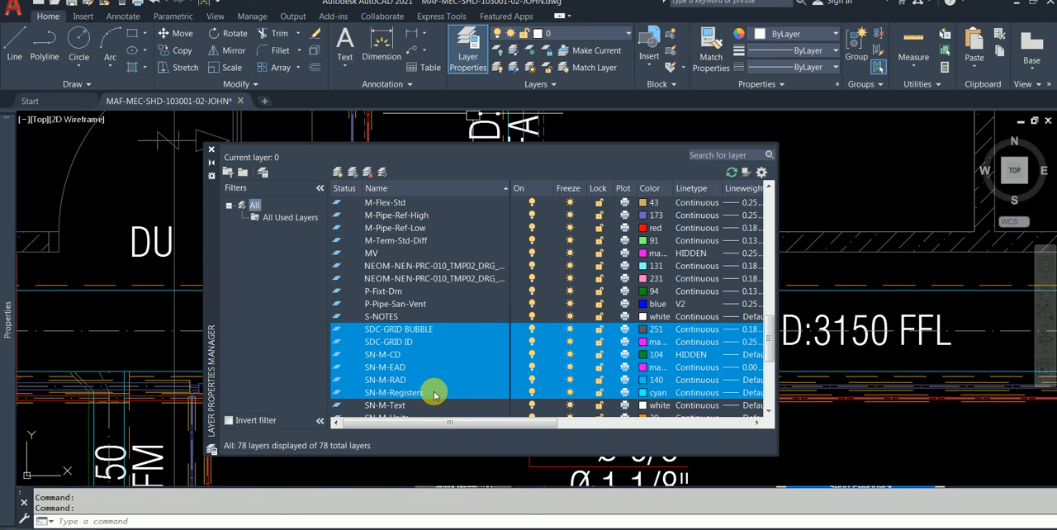
pyautogui.keyDown('ctrl'); pyautogui.click(435, 393); pyautogui.keyUp('ctrl')
pyautogui.scroll(-2, 434, 399)
pyautogui.keyDown('ctrl'); pyautogui.click(428, 331); pyautogui.keyUp('ctrl')
pyautogui.keyDown('ctrl'); pyautogui.click(423, 342); pyautogui.keyUp('ctrl')
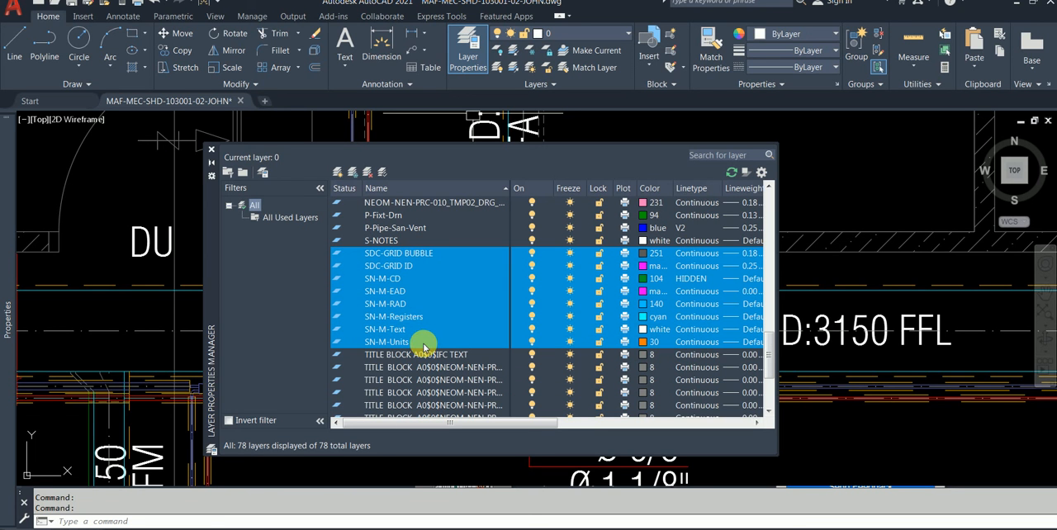
# Step: Make SDC-GRID ID the current layer and reselect the range from SDC-GRID BUBBLE through SN-M-Units
pyautogui.doubleClick(336, 267)
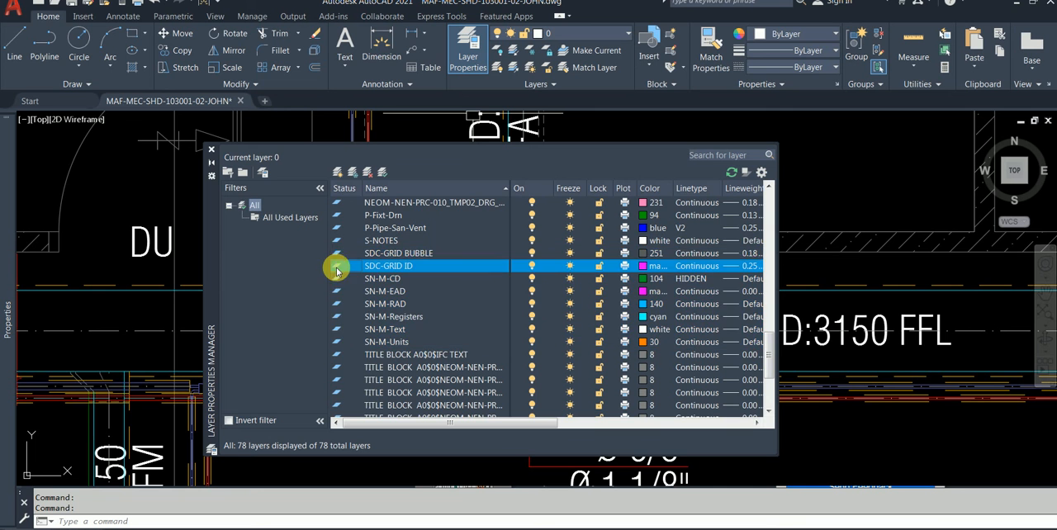
pyautogui.click(337, 253)
pyautogui.keyDown('shift'); pyautogui.click(343, 340); pyautogui.keyUp('shift')
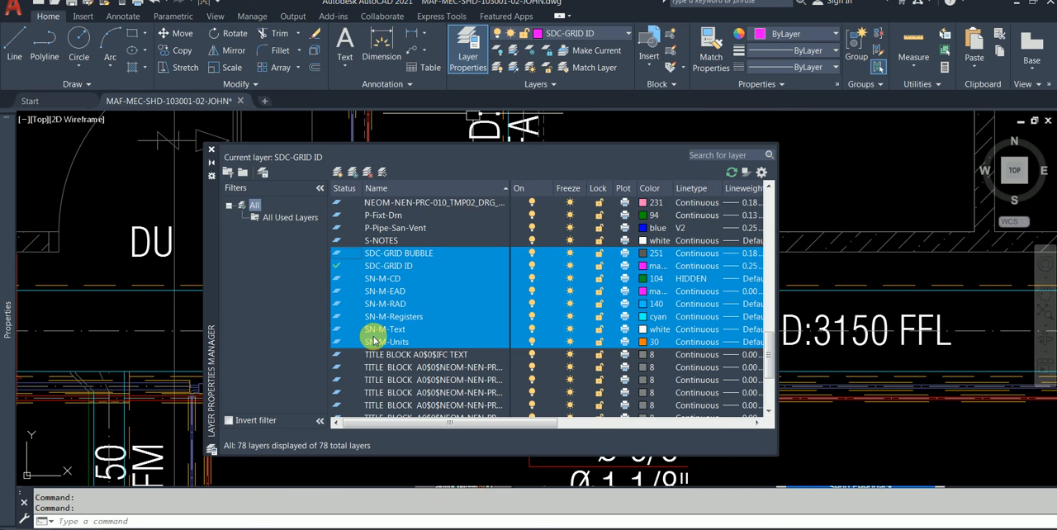
# Step: Add the layers from G-Anno-Std-Cntr through GN-TTLB-TEXT to the layer selection
pyautogui.scroll(2, 375, 339)
pyautogui.scroll(7, 413, 302)
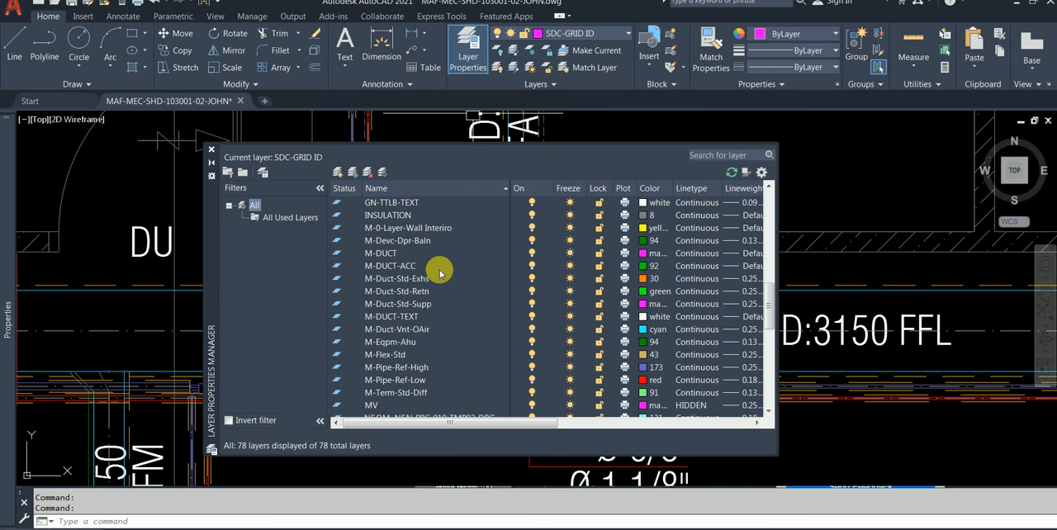
pyautogui.scroll(1, 442, 279)
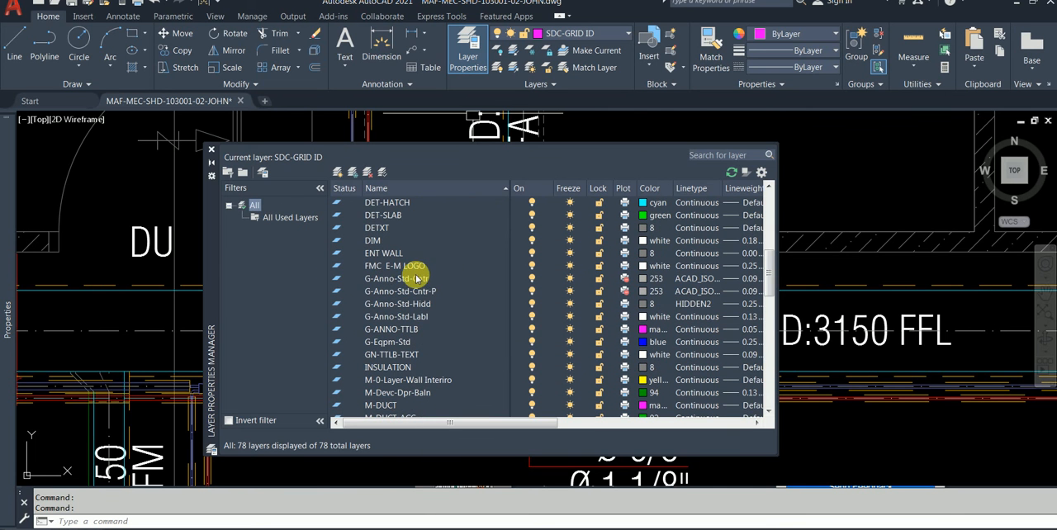
pyautogui.click(415, 278)
pyautogui.keyDown('shift'); pyautogui.click(412, 292); pyautogui.keyUp('shift')
pyautogui.keyDown('shift'); pyautogui.click(412, 304); pyautogui.keyUp('shift')
pyautogui.keyDown('shift'); pyautogui.click(411, 316); pyautogui.keyUp('shift')
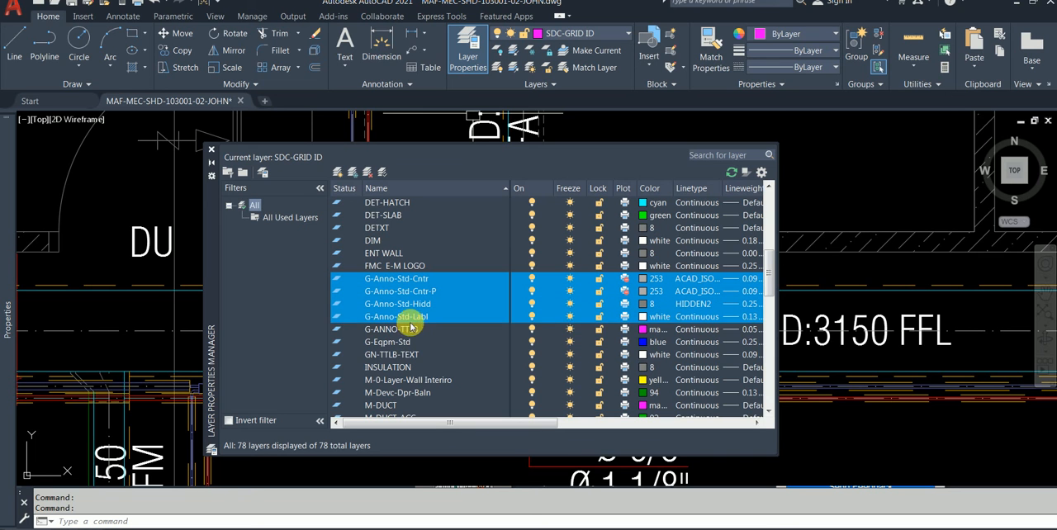
pyautogui.keyDown('shift'); pyautogui.click(409, 329); pyautogui.keyUp('shift')
pyautogui.keyDown('shift'); pyautogui.click(411, 355); pyautogui.keyUp('shift')
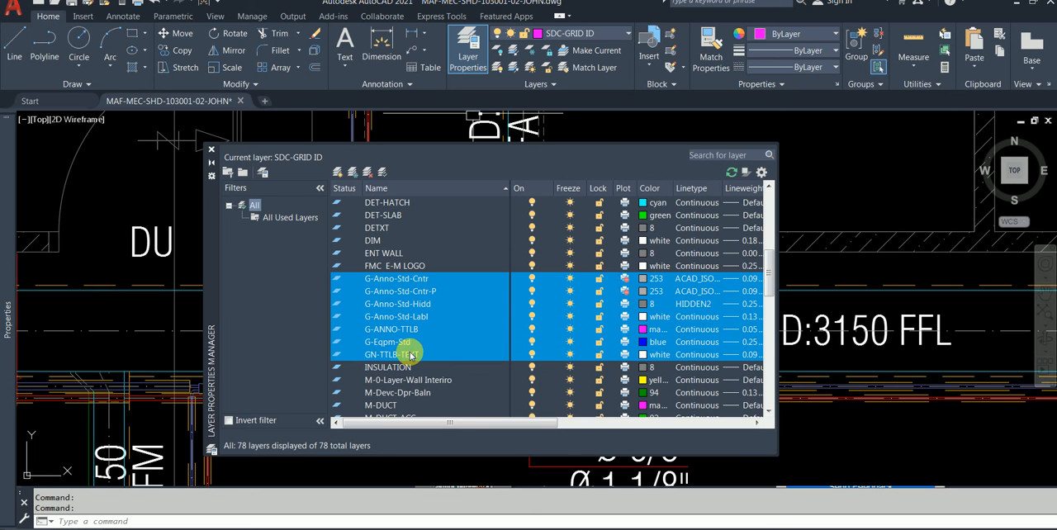
# Step: Invert the layer selection, turn off all the layers it now covers, and close the layer manager
pyautogui.rightClick(410, 355)
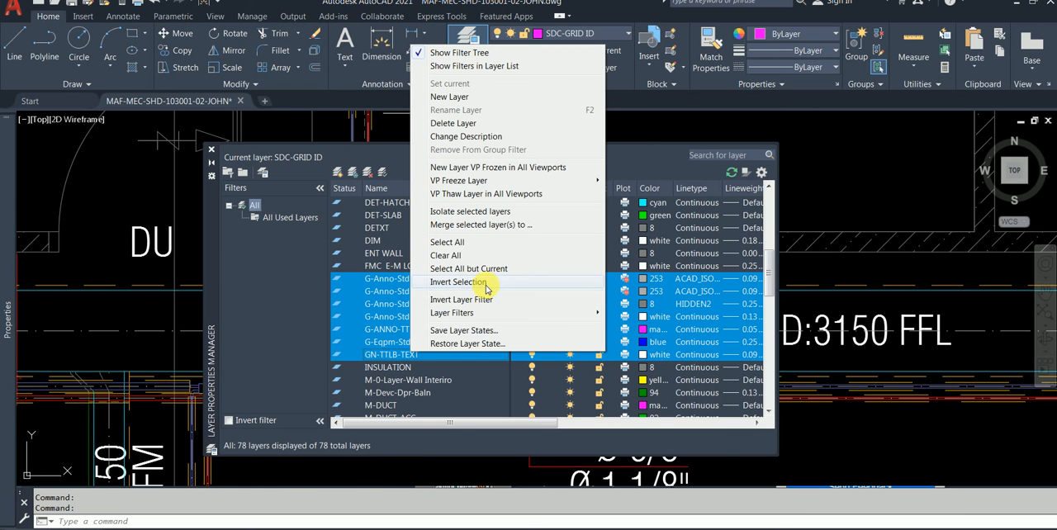
pyautogui.click(458, 282)
pyautogui.click(531, 227)
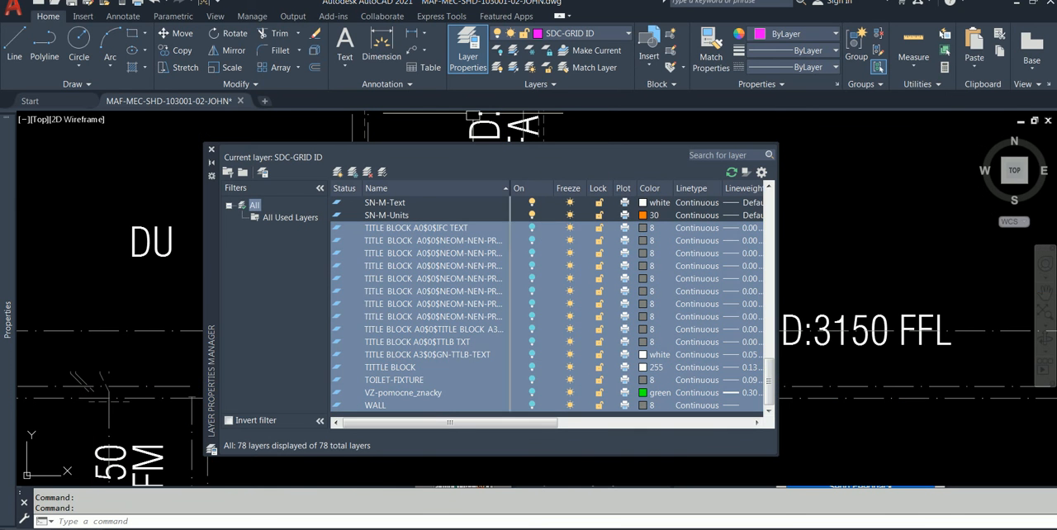
pyautogui.click(213, 148)
# Step: Look across the whole HVAC plan to examine what is displayed with only the chosen annotation and mechanical layers on
pyautogui.scroll(-2, 344, 281)
pyautogui.scroll(2, 346, 292)
pyautogui.scroll(-2, 379, 293)
pyautogui.moveTo(379, 293); pyautogui.dragTo(339, 387, button='middle')
pyautogui.scroll(-2, 768, 330)
pyautogui.moveTo(767, 330); pyautogui.dragTo(588, 340, button='middle')
pyautogui.moveTo(703, 383)
pyautogui.mouseDown(button='middle')
pyautogui.moveTo(564, 327)
pyautogui.moveTo(570, 285)
pyautogui.mouseUp(button='middle')
pyautogui.scroll(2, 393, 308)
pyautogui.scroll(2, 393, 307)
pyautogui.moveTo(385, 285); pyautogui.dragTo(648, 313, button='middle')
pyautogui.scroll(-2, 299, 299)
pyautogui.moveTo(222, 297); pyautogui.dragTo(599, 307, button='middle')
pyautogui.moveTo(273, 291); pyautogui.dragTo(689, 295, button='middle')
pyautogui.moveTo(366, 297); pyautogui.dragTo(673, 306, button='middle')
pyautogui.scroll(-2, 290, 295)
pyautogui.moveTo(243, 295); pyautogui.dragTo(451, 297, button='middle')
# Step: Examine the FA 400x250 and FA 400x200 duct runs, their CFM and BOD labels, and their centre lines
pyautogui.scroll(2, 268, 294)
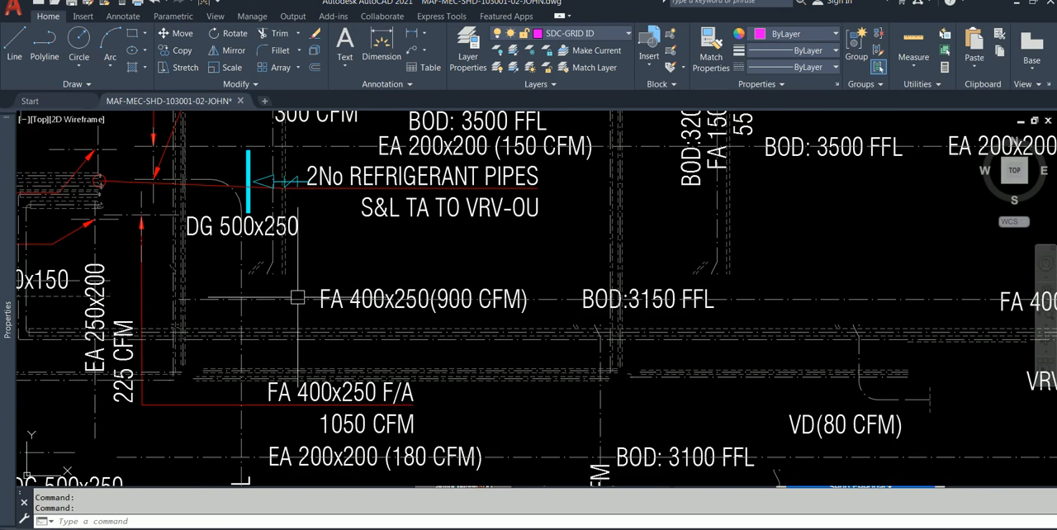
pyautogui.scroll(2, 297, 302)
pyautogui.scroll(-6, 264, 303)
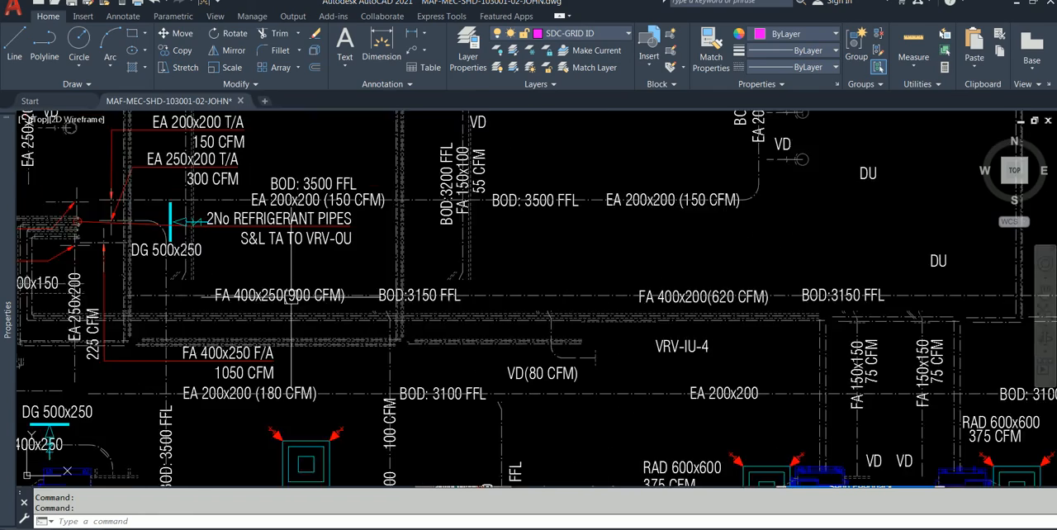
pyautogui.scroll(4, 245, 304)
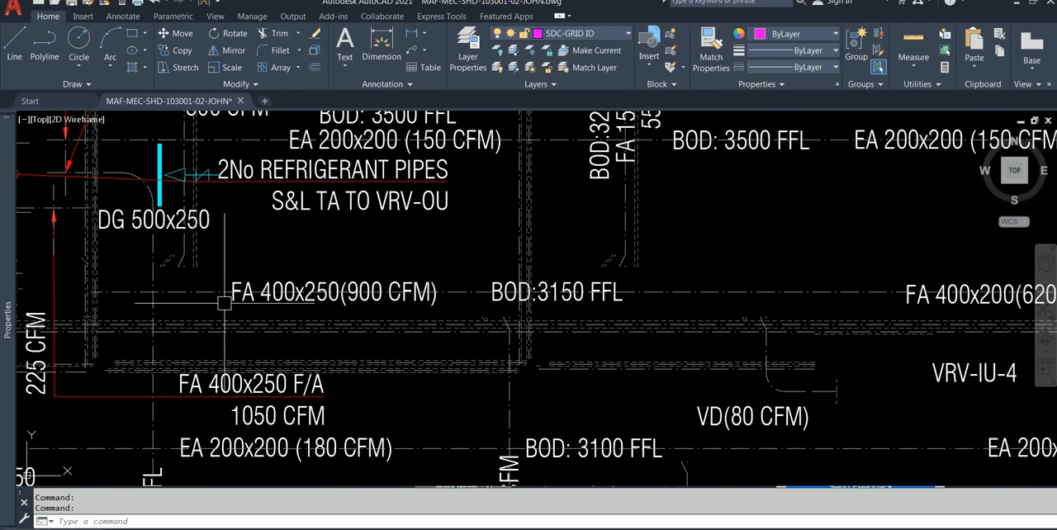
pyautogui.moveTo(676, 292); pyautogui.dragTo(446, 292, button='middle')
pyautogui.scroll(-2, 532, 313)
pyautogui.moveTo(516, 353); pyautogui.dragTo(449, 229, button='middle')
pyautogui.scroll(-2, 467, 290)
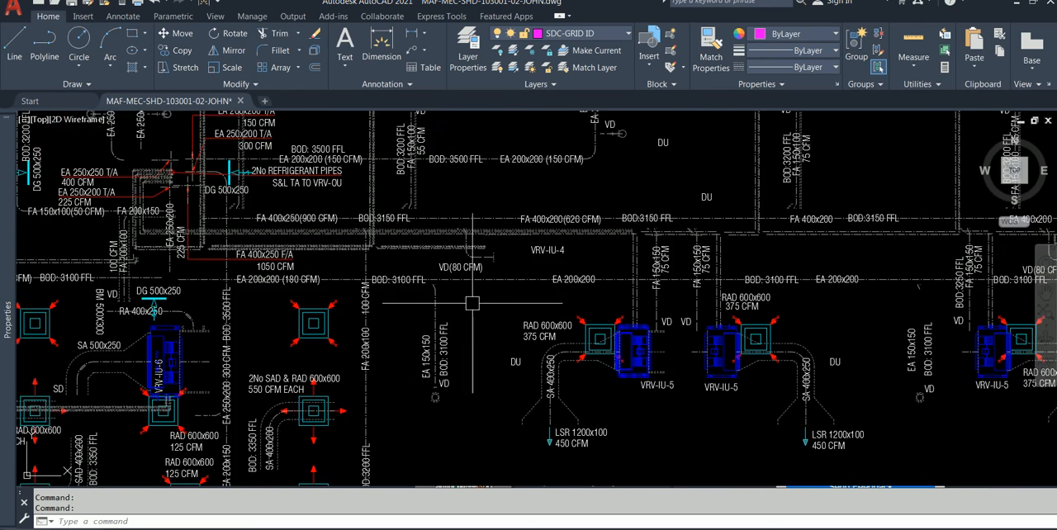
# Step: Examine the EA 150x150 branches, the SA 400x250 ducts at the VRV-IU-5 units, and the ducts around VRV-IU-6
pyautogui.scroll(6, 499, 346)
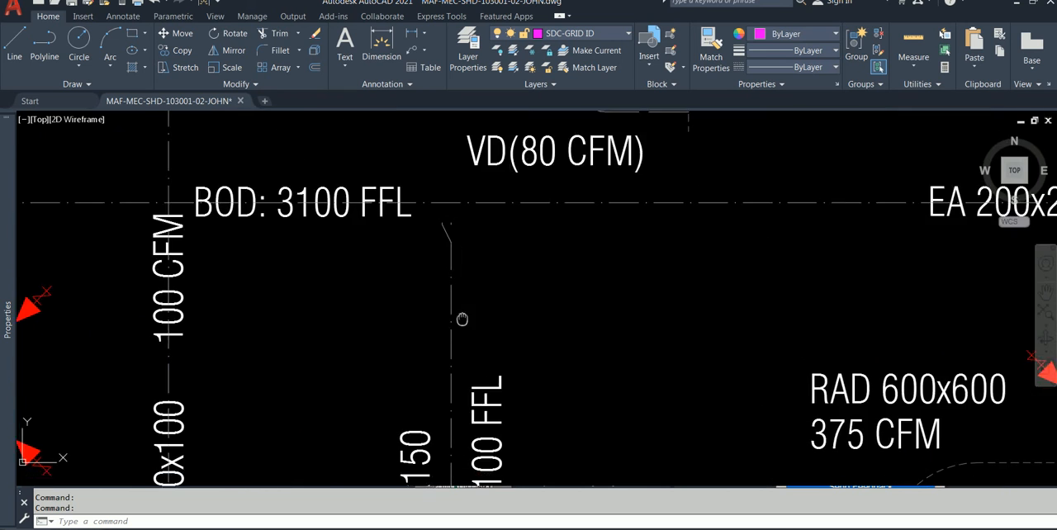
pyautogui.scroll(-4, 439, 261)
pyautogui.moveTo(456, 328); pyautogui.dragTo(389, 208, button='middle')
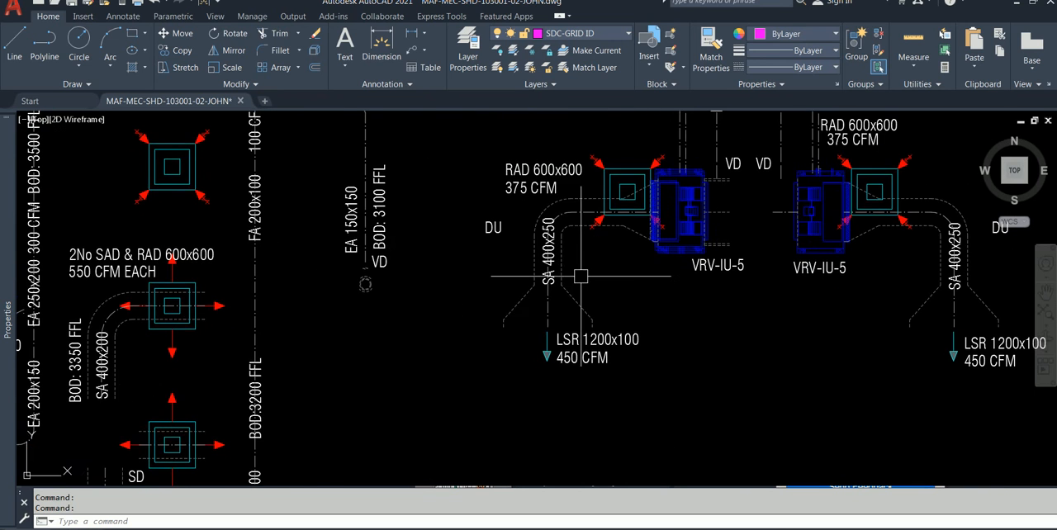
pyautogui.moveTo(580, 277); pyautogui.dragTo(517, 323, button='middle')
pyautogui.scroll(2, 536, 260)
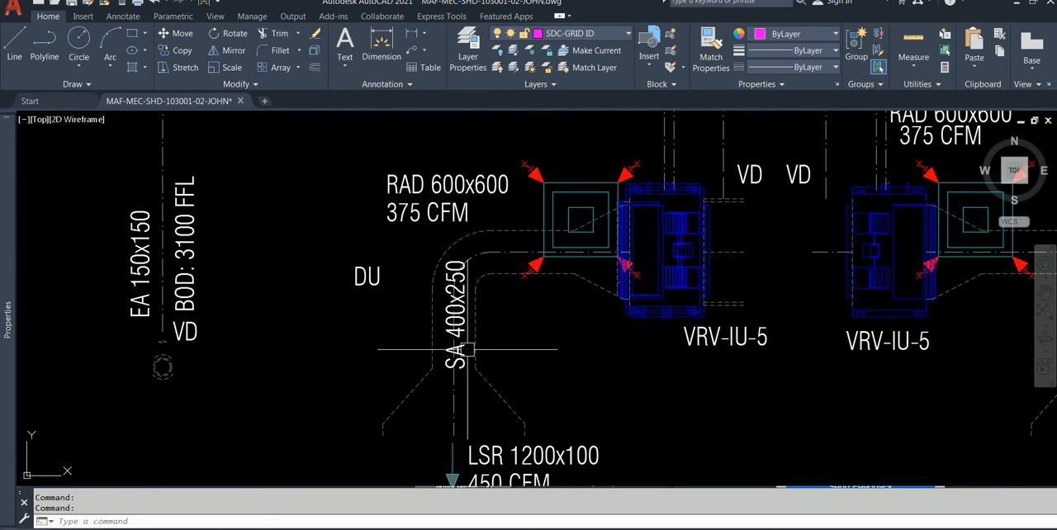
pyautogui.scroll(-5, 466, 317)
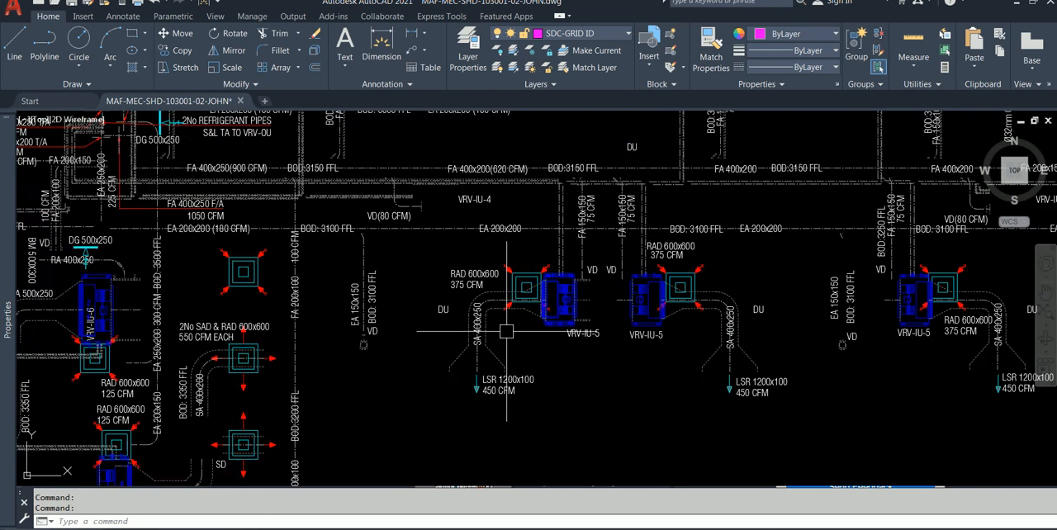
pyautogui.moveTo(607, 241); pyautogui.dragTo(496, 332, button='middle')
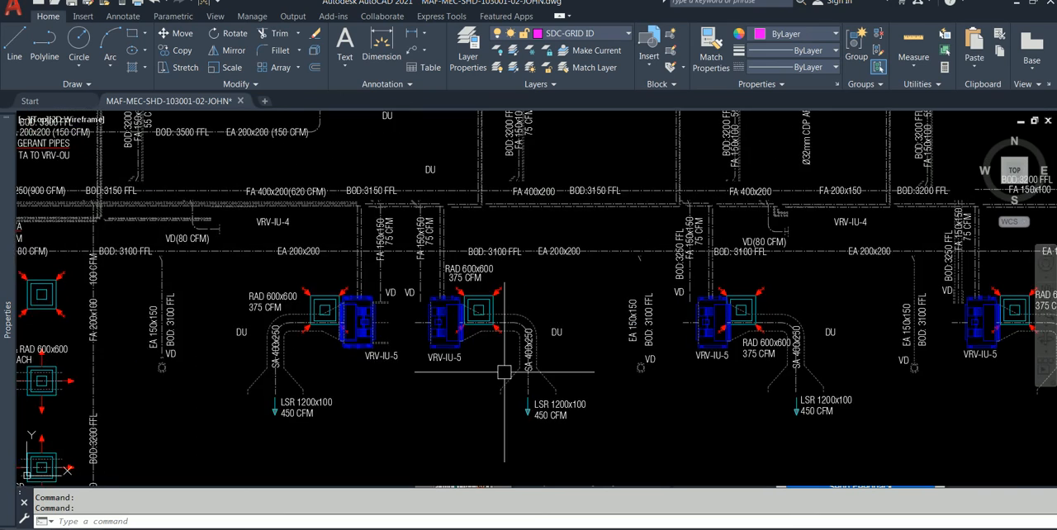
pyautogui.scroll(-4, 497, 332)
pyautogui.scroll(6, 356, 339)
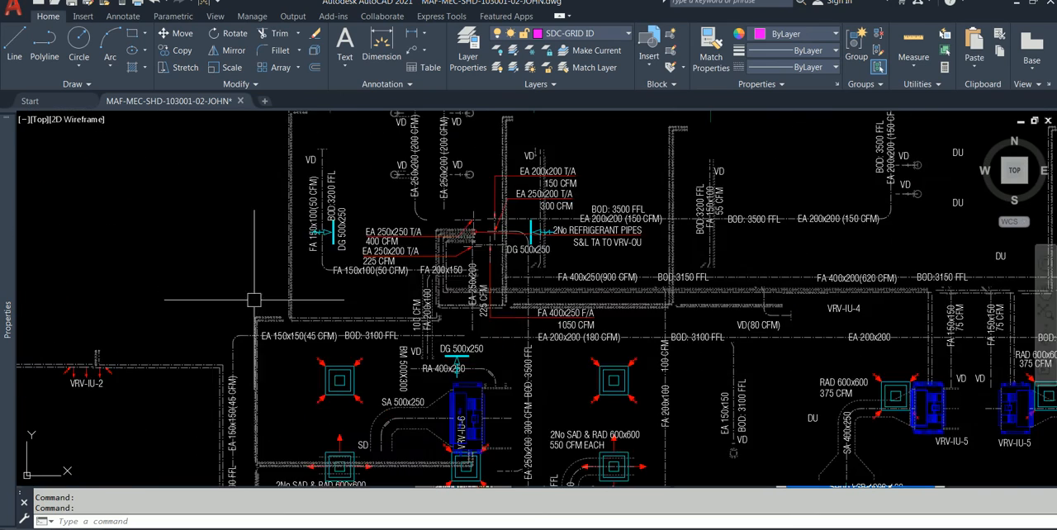
pyautogui.scroll(-2, 408, 350)
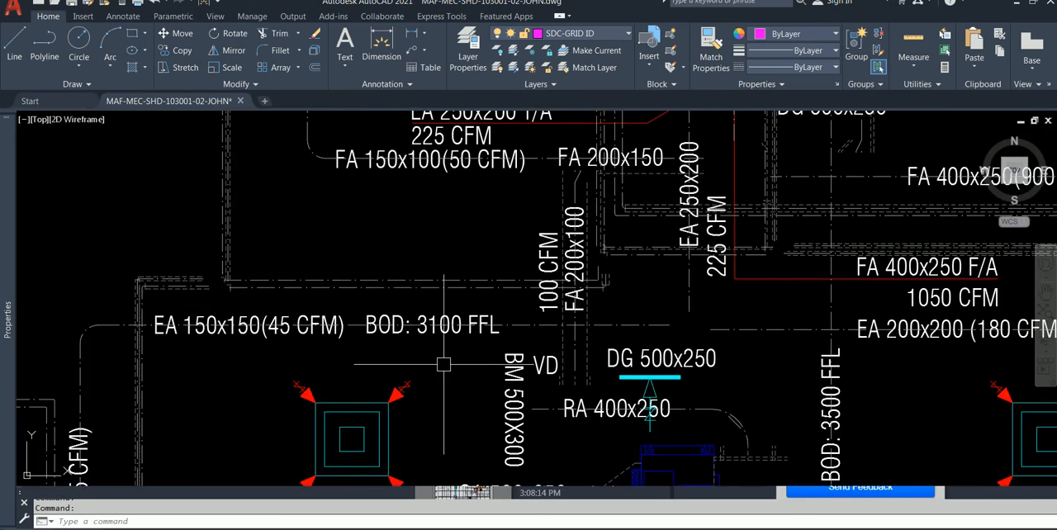
# Step: Examine the 600x600 supply and return diffusers around the VRV-IU-6 units, with their SA 500x250 and SA 400x200 duct connections and DG 500x250 grille
pyautogui.scroll(-2, 446, 385)
pyautogui.moveTo(446, 386); pyautogui.dragTo(309, 208, button='middle')
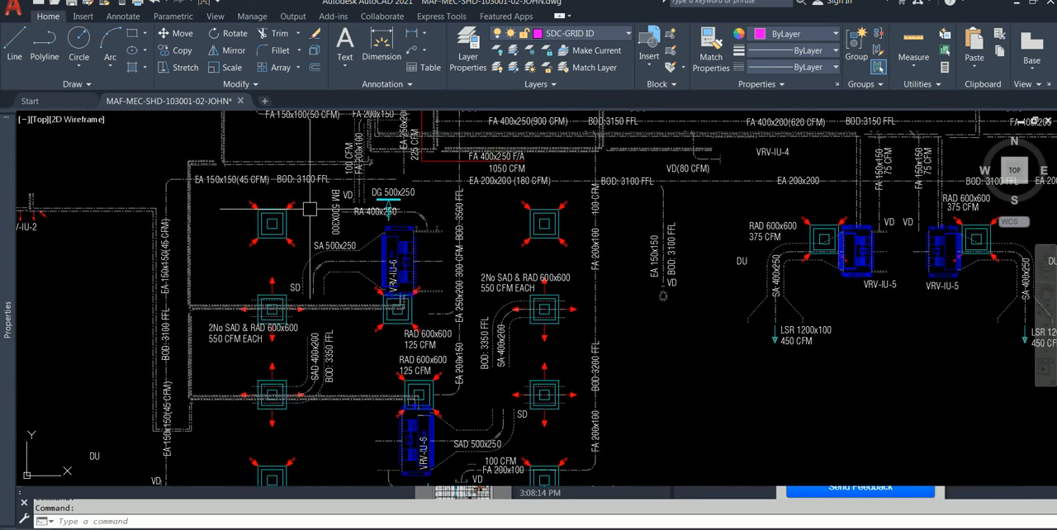
pyautogui.scroll(-2, 464, 357)
pyautogui.scroll(4, 516, 379)
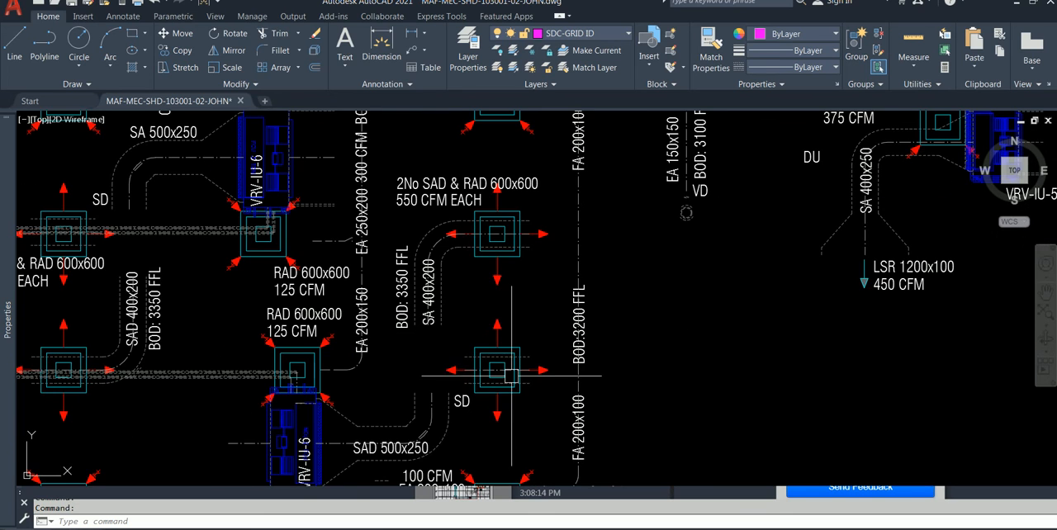
pyautogui.scroll(-4, 343, 326)
pyautogui.scroll(6, 219, 276)
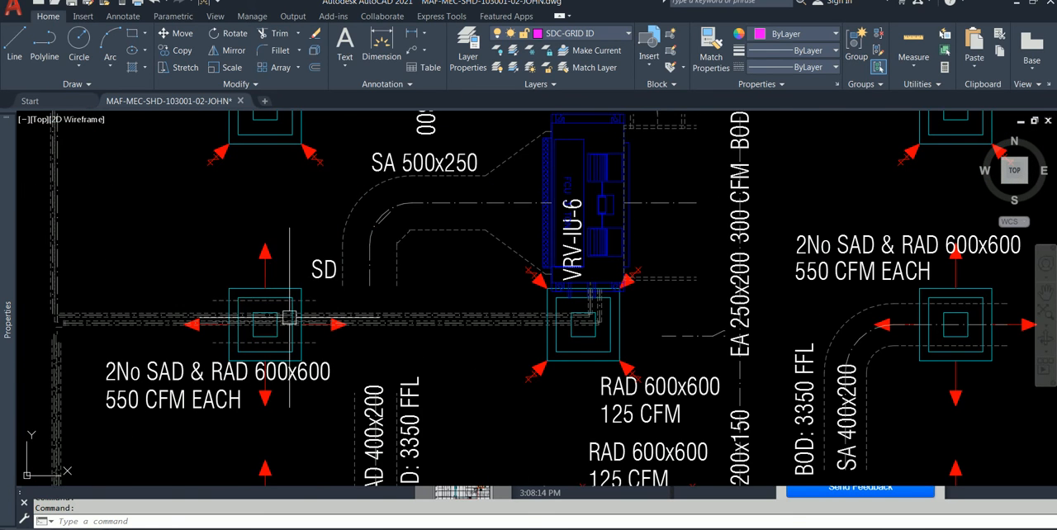
pyautogui.scroll(-2, 264, 298)
pyautogui.moveTo(271, 253); pyautogui.dragTo(252, 378, button='middle')
pyautogui.moveTo(262, 269); pyautogui.dragTo(249, 312, button='middle')
pyautogui.scroll(4, 252, 301)
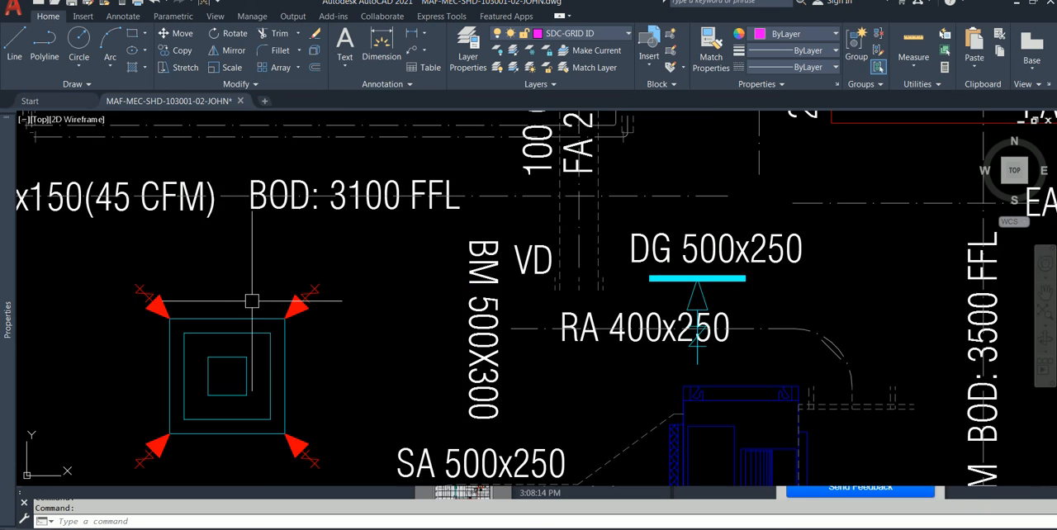
# Step: Examine the overall duct and piping layout from the VRV-IU-5 units across to VRV-IU-2, including the dashed lines beside the EA 150x150 branch
pyautogui.scroll(-4, 239, 295)
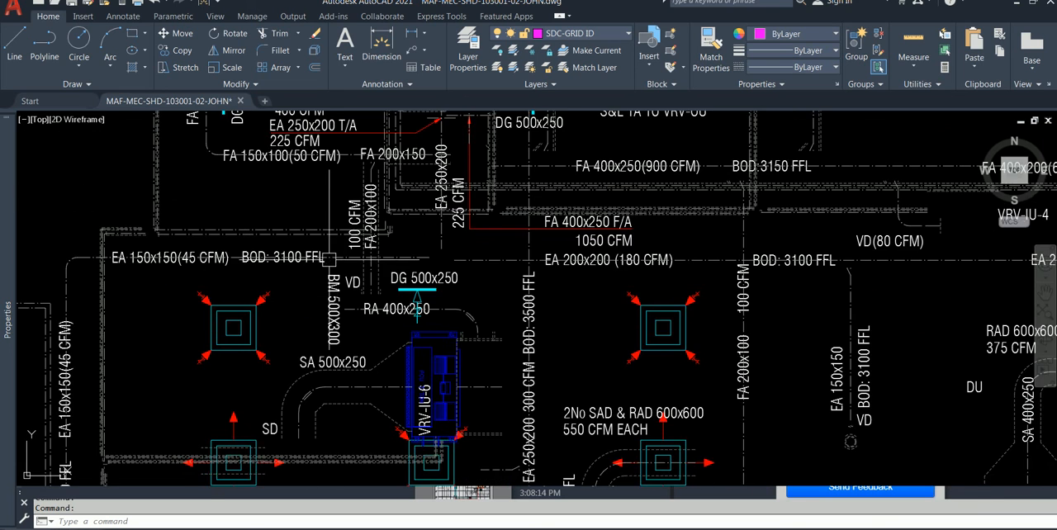
pyautogui.moveTo(330, 259); pyautogui.dragTo(276, 355, button='middle')
pyautogui.scroll(-2, 458, 254)
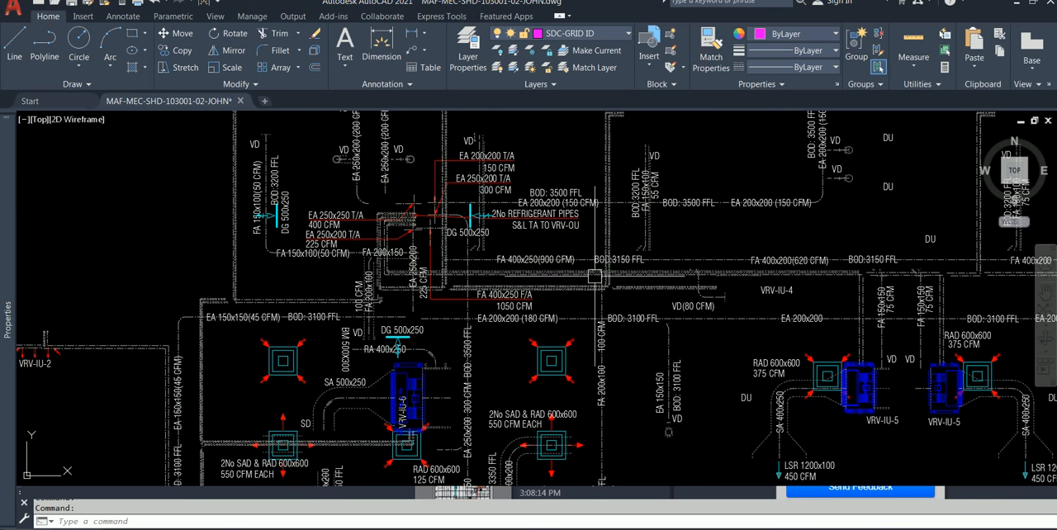
pyautogui.scroll(-2, 604, 290)
pyautogui.moveTo(657, 269); pyautogui.dragTo(454, 265, button='middle')
pyautogui.moveTo(700, 326)
pyautogui.mouseDown(button='middle')
pyautogui.moveTo(688, 253)
pyautogui.moveTo(792, 248)
pyautogui.moveTo(821, 230)
pyautogui.mouseUp(button='middle')
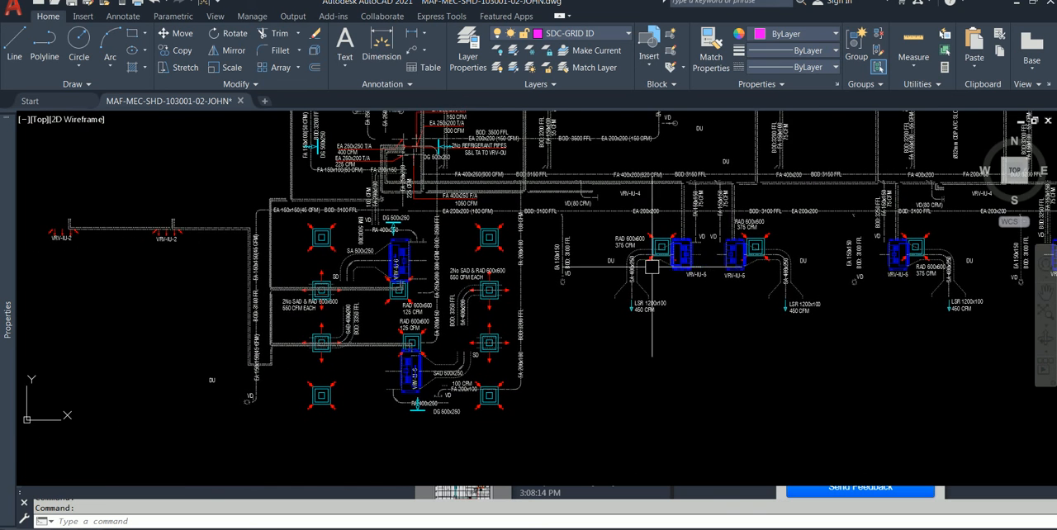
pyautogui.scroll(4, 352, 263)
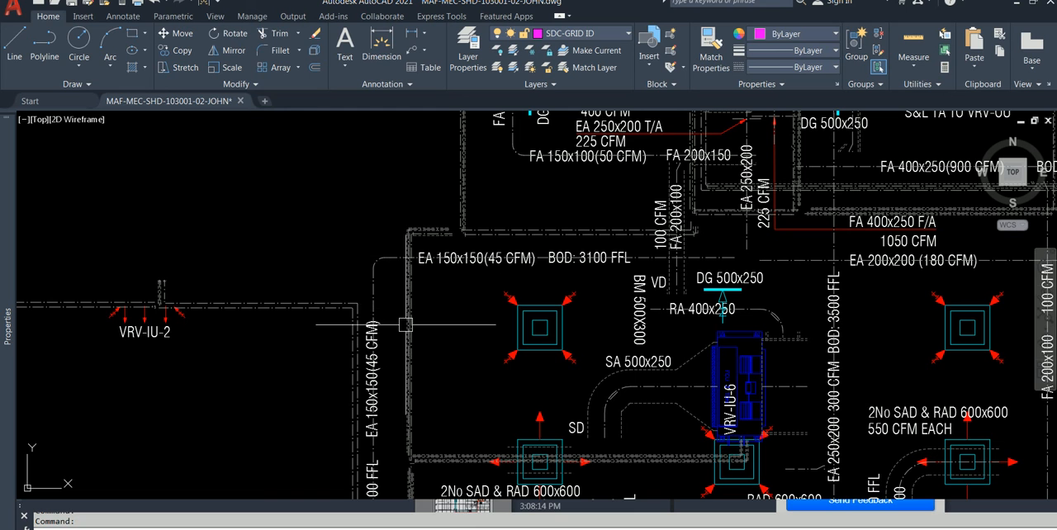
pyautogui.moveTo(421, 450)
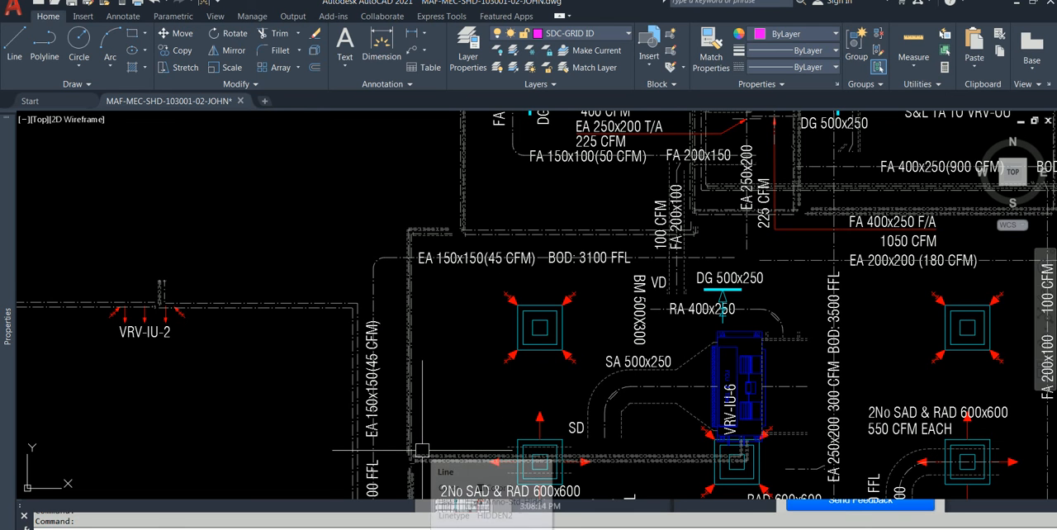